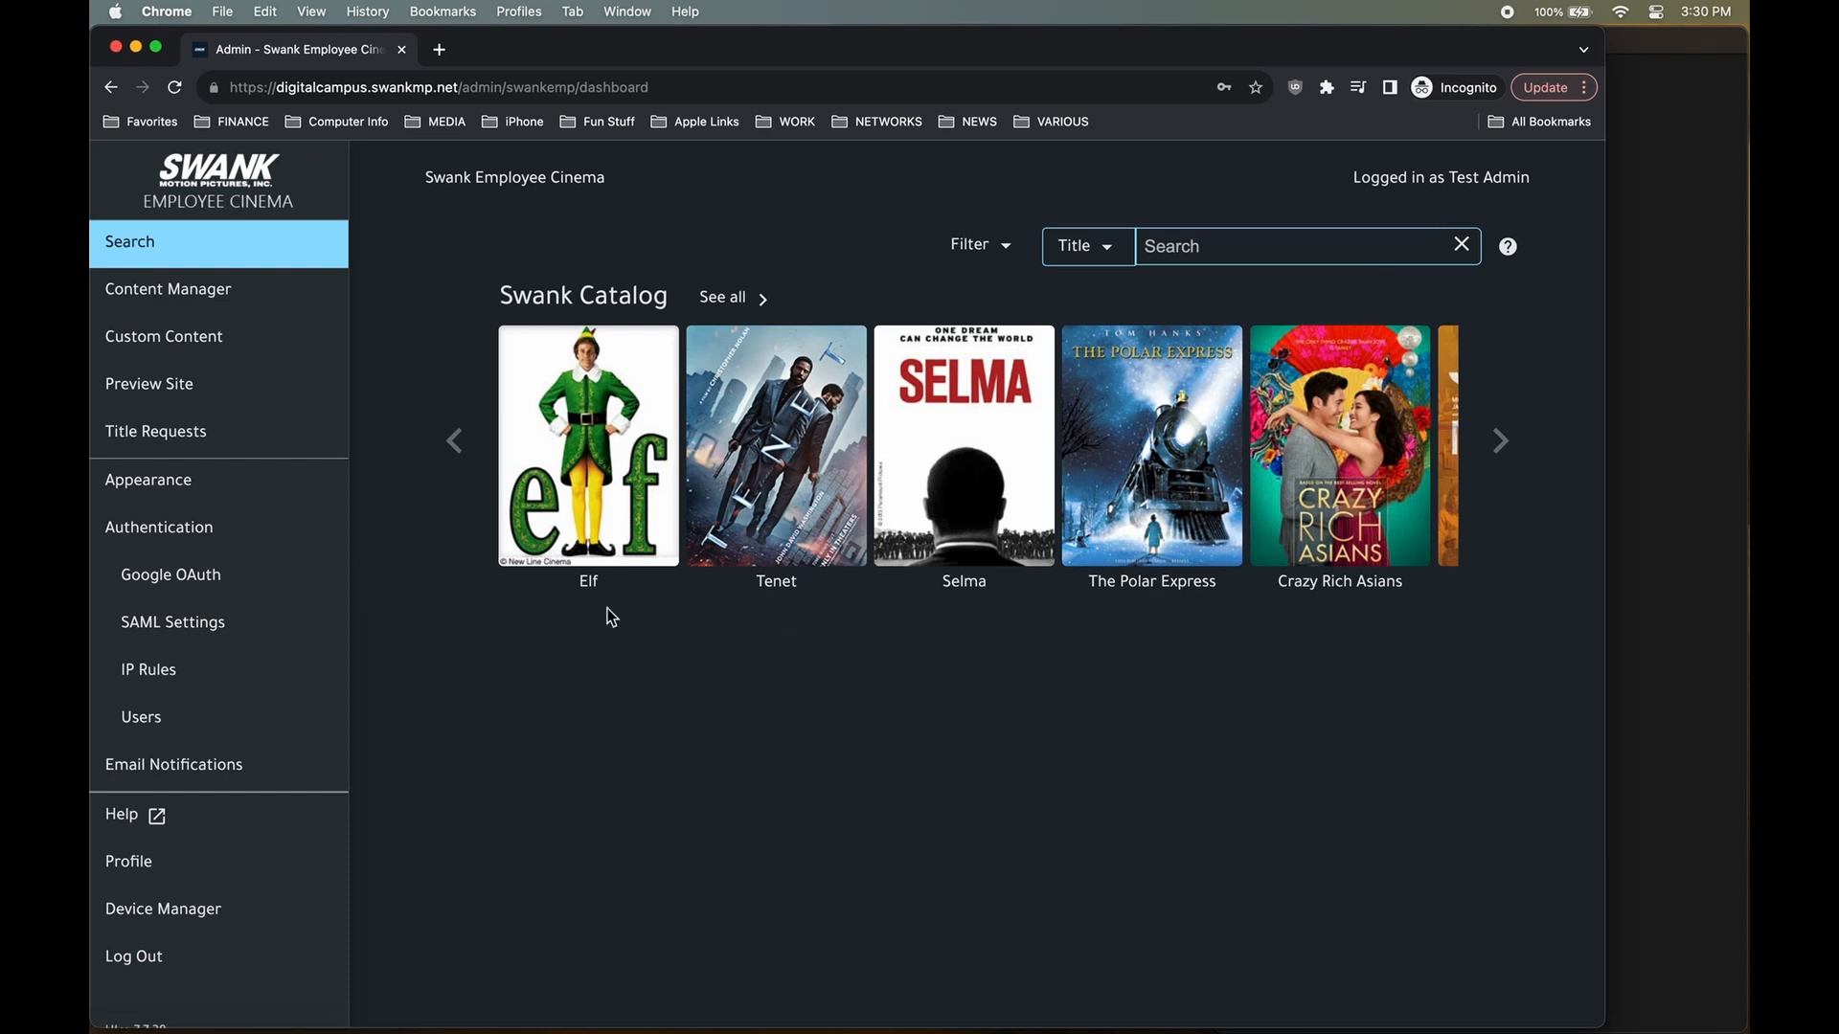
# Open SAML Settings and launch a test SAML login.
pyautogui.click(246, 642)
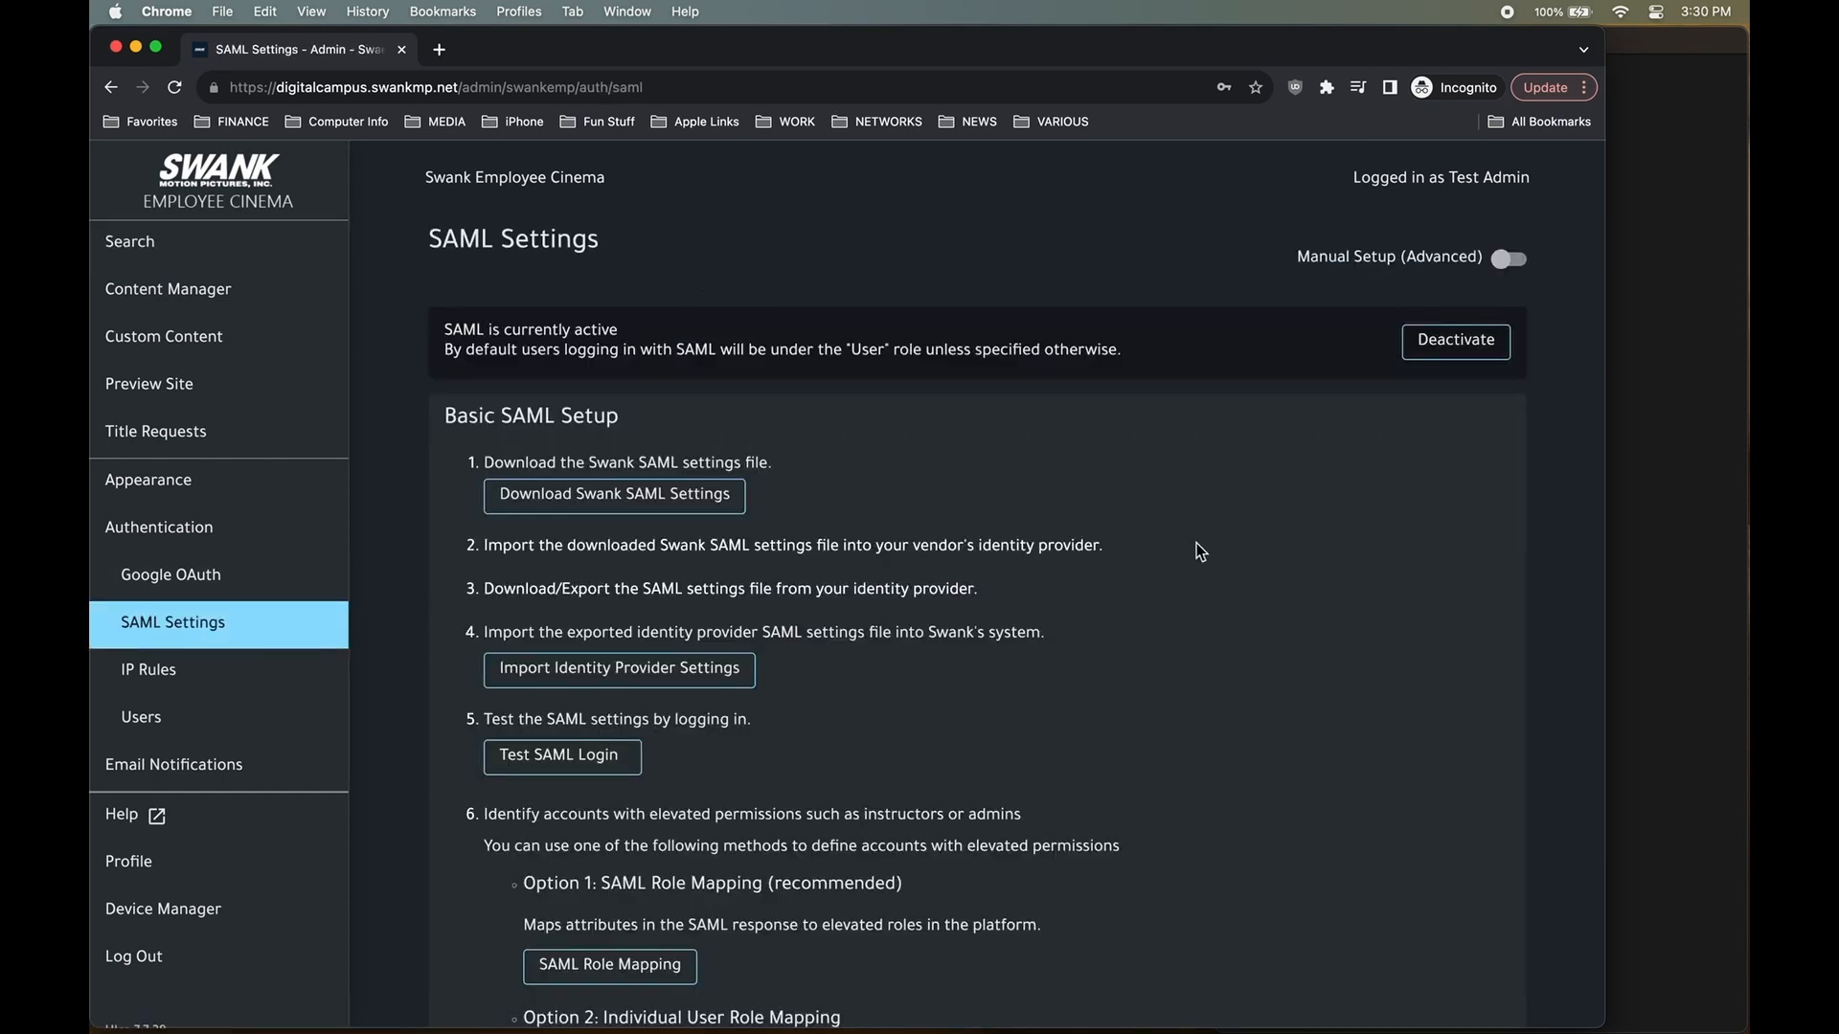
pyautogui.scroll(-2, 1197, 543)
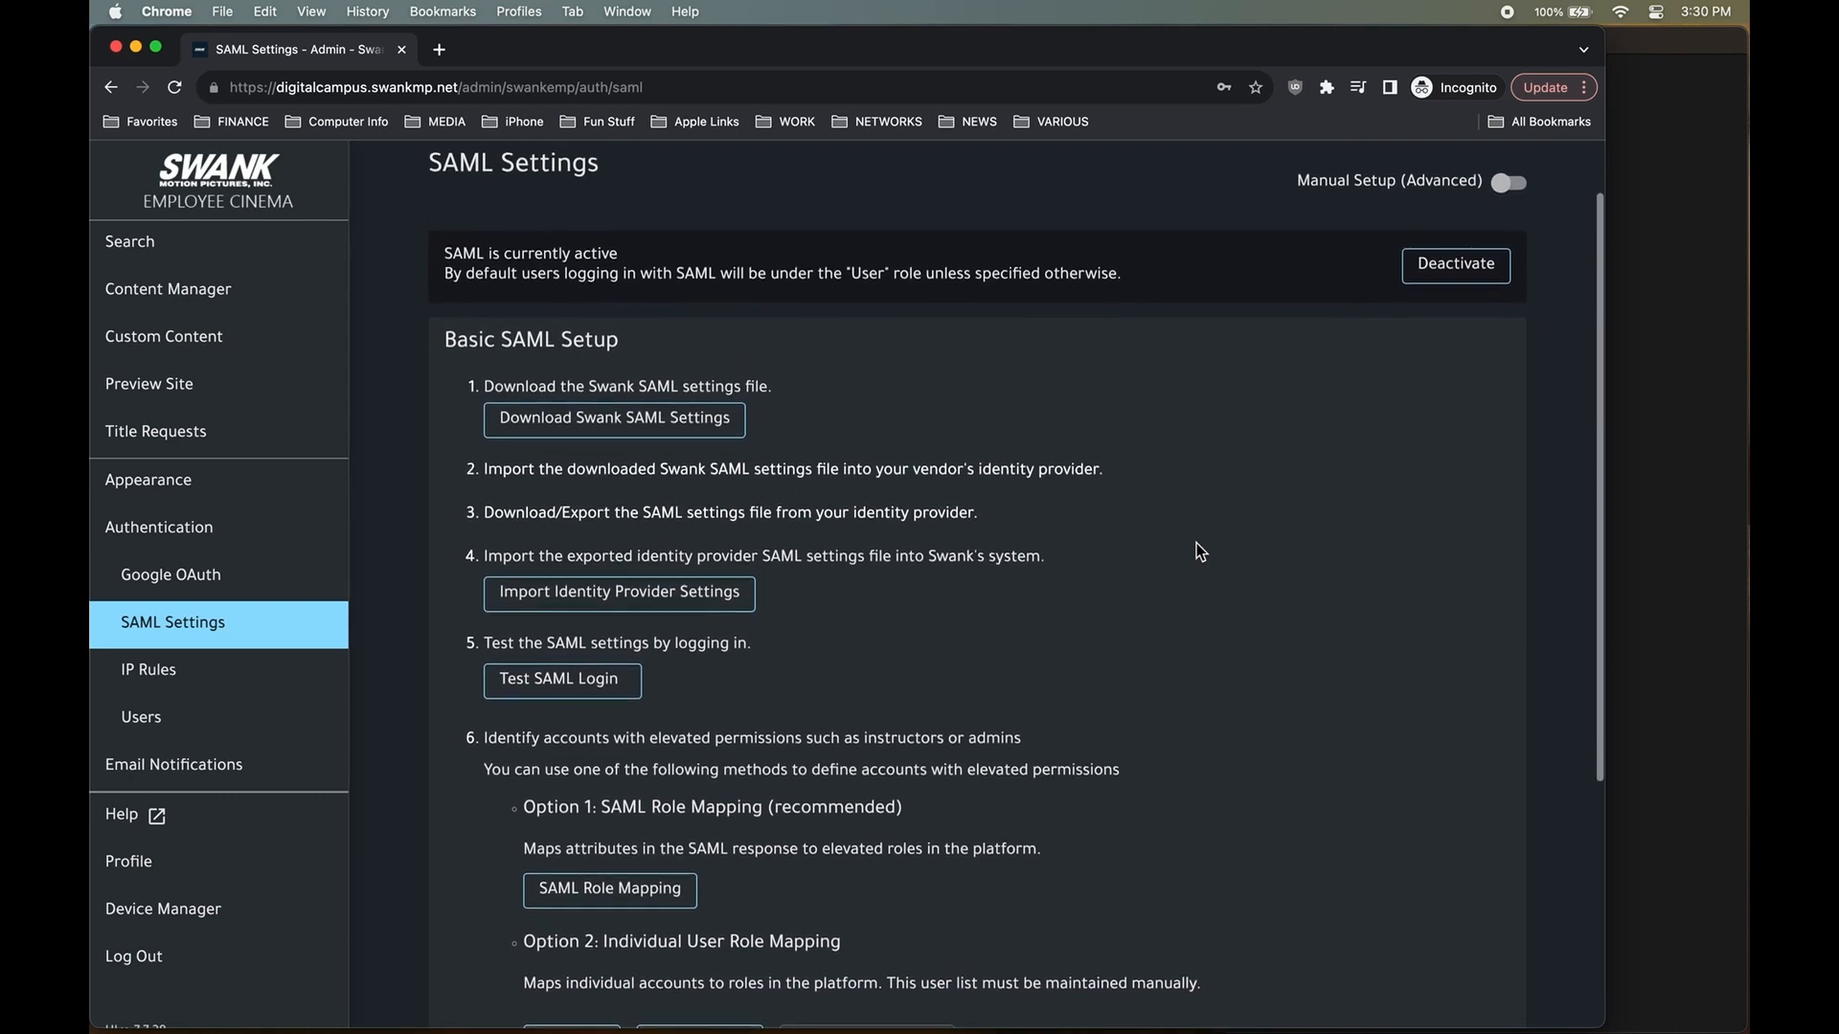
pyautogui.scroll(1, 1197, 543)
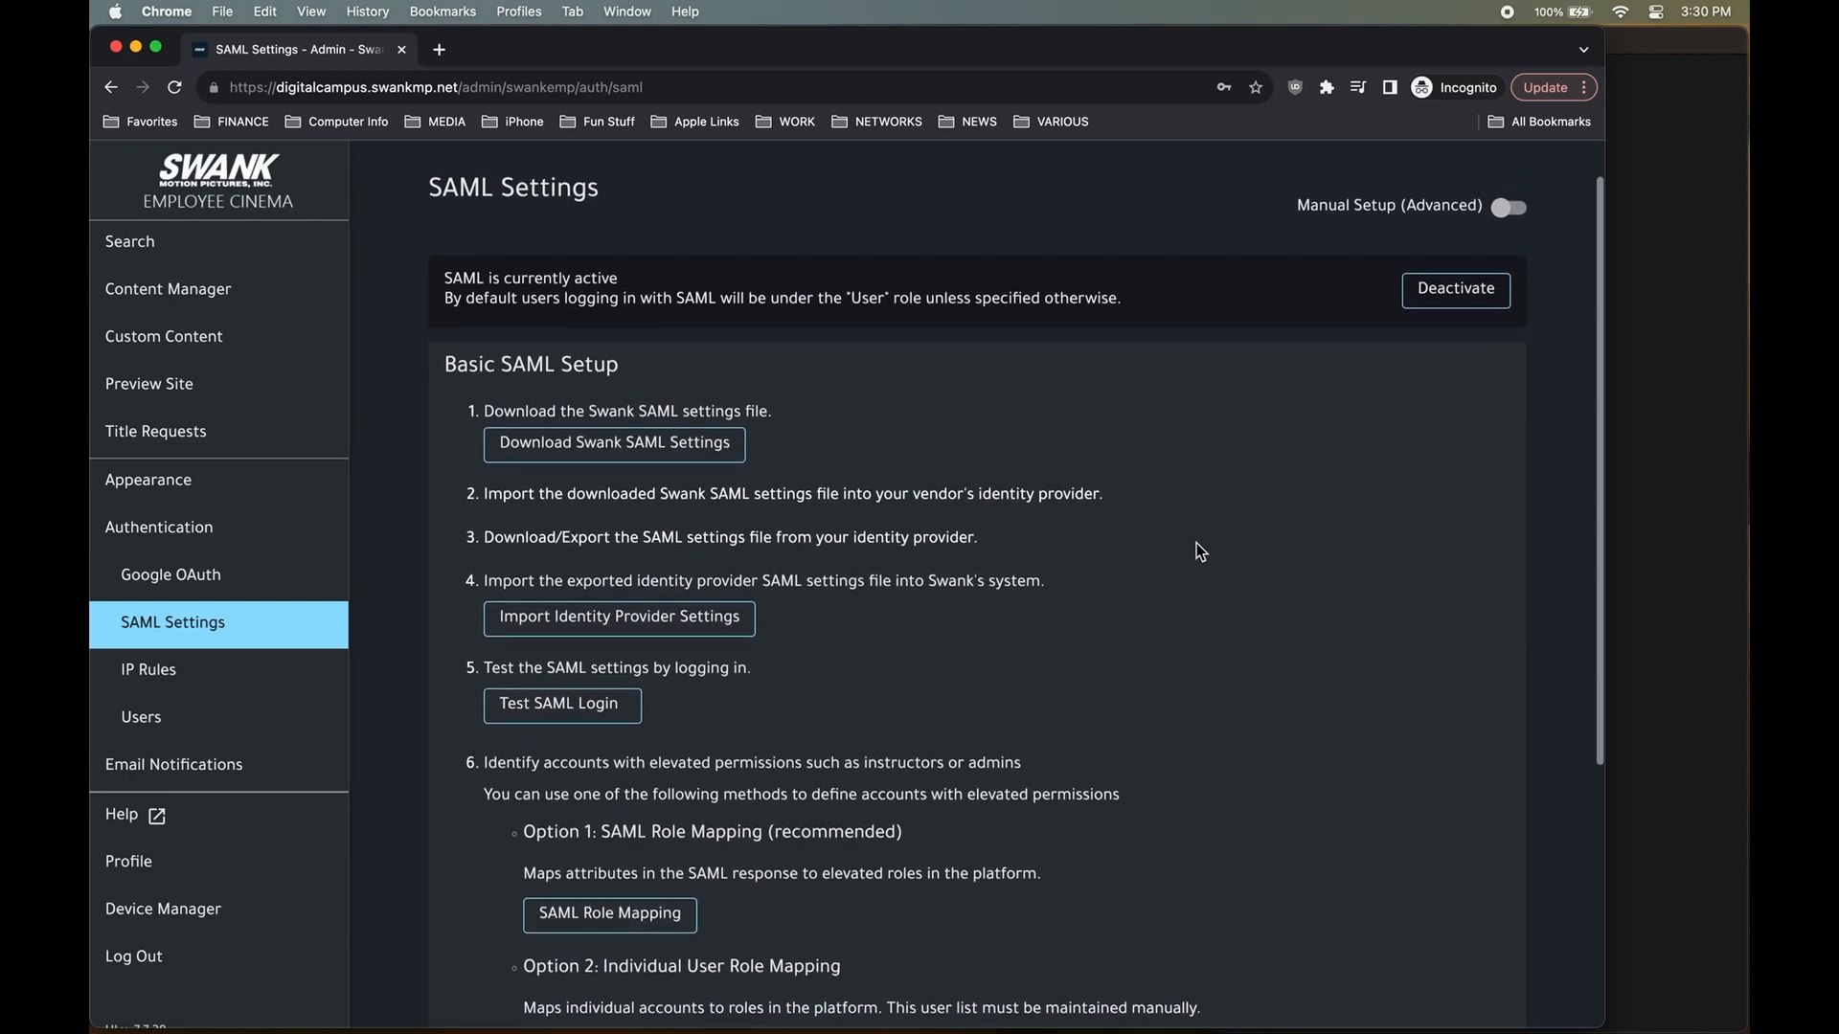
pyautogui.scroll(-1, 1197, 551)
pyautogui.click(576, 686)
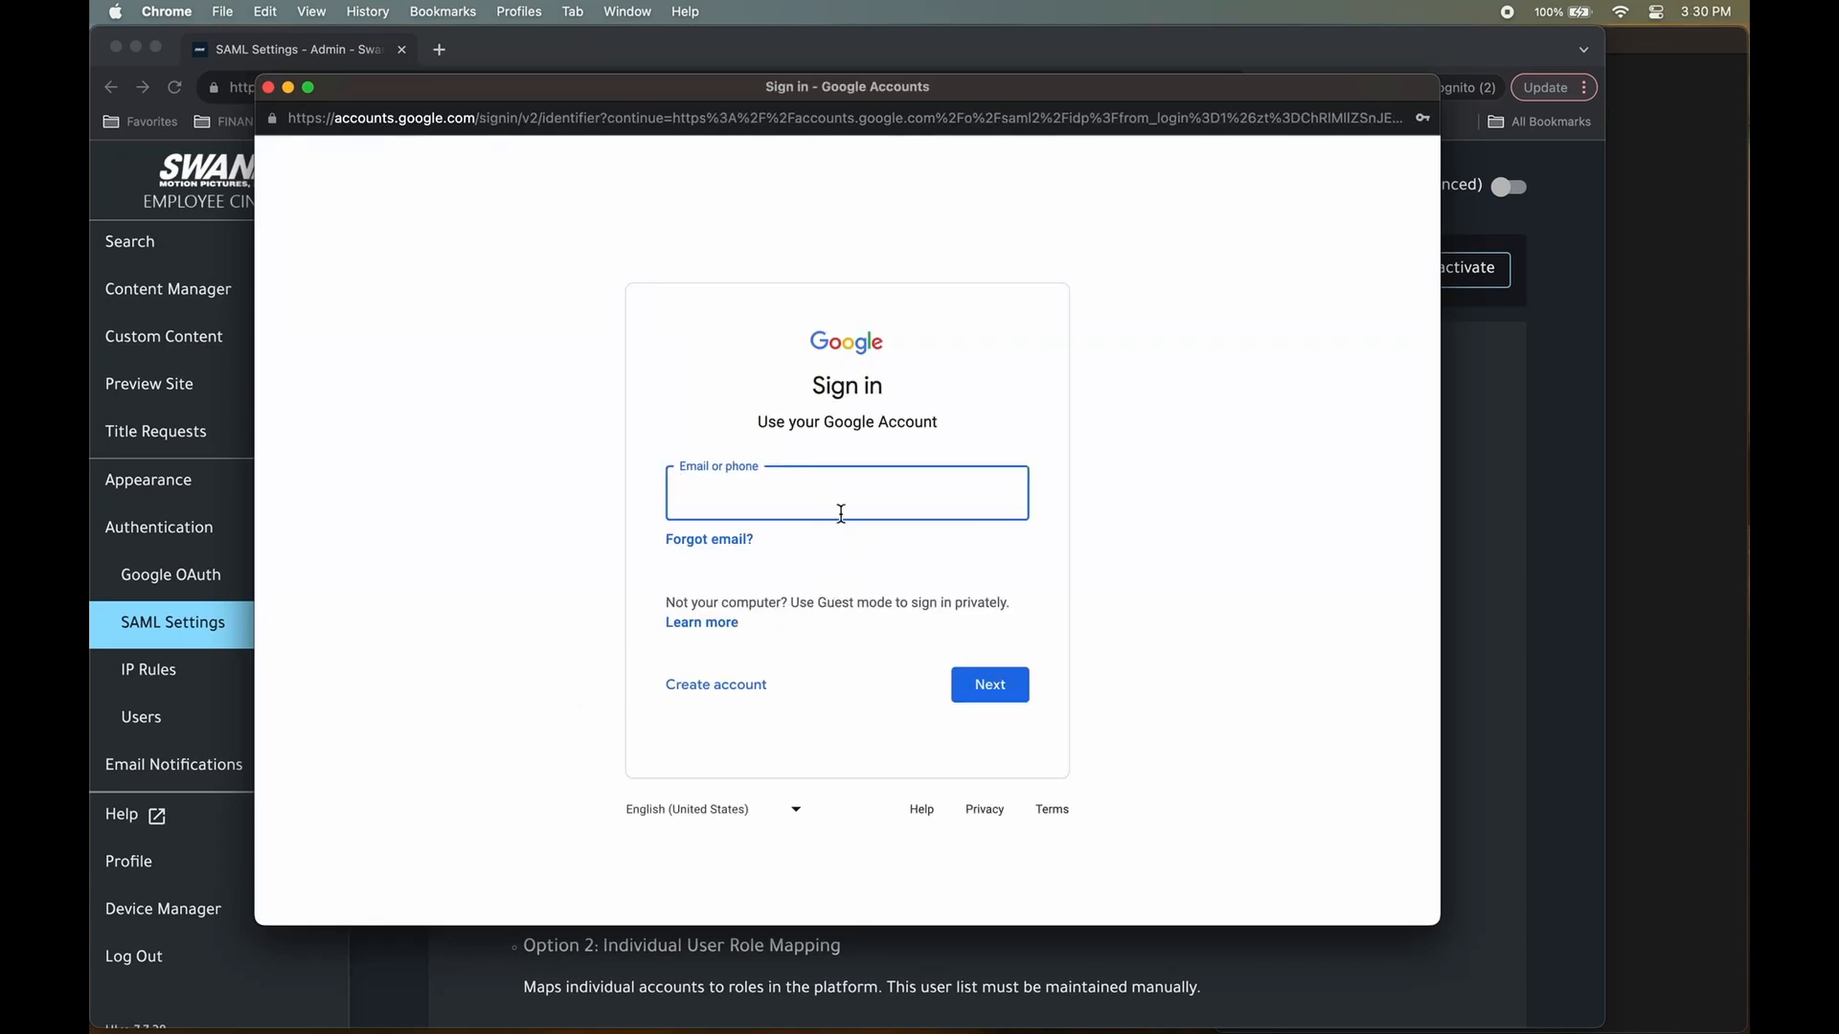
pyautogui.click(561, 553)
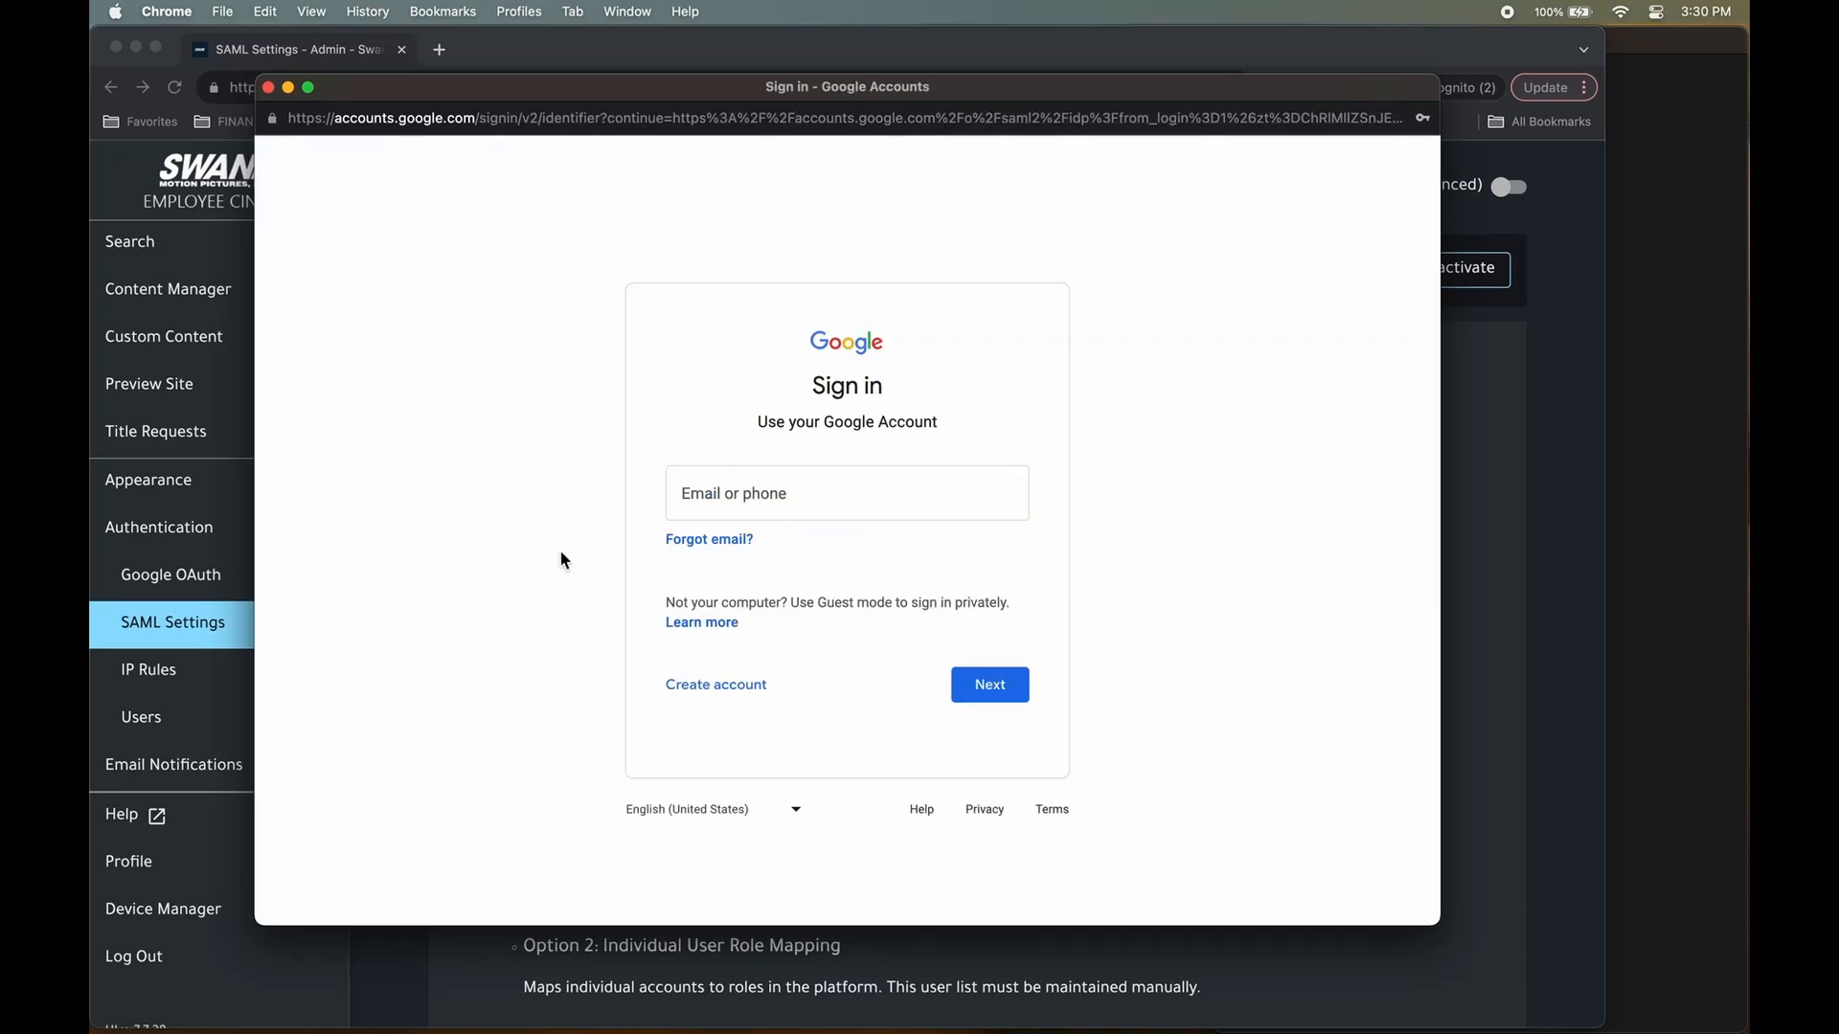
# Sign in to Google with the teacher account's e-mail address and password.
pyautogui.click(751, 478)
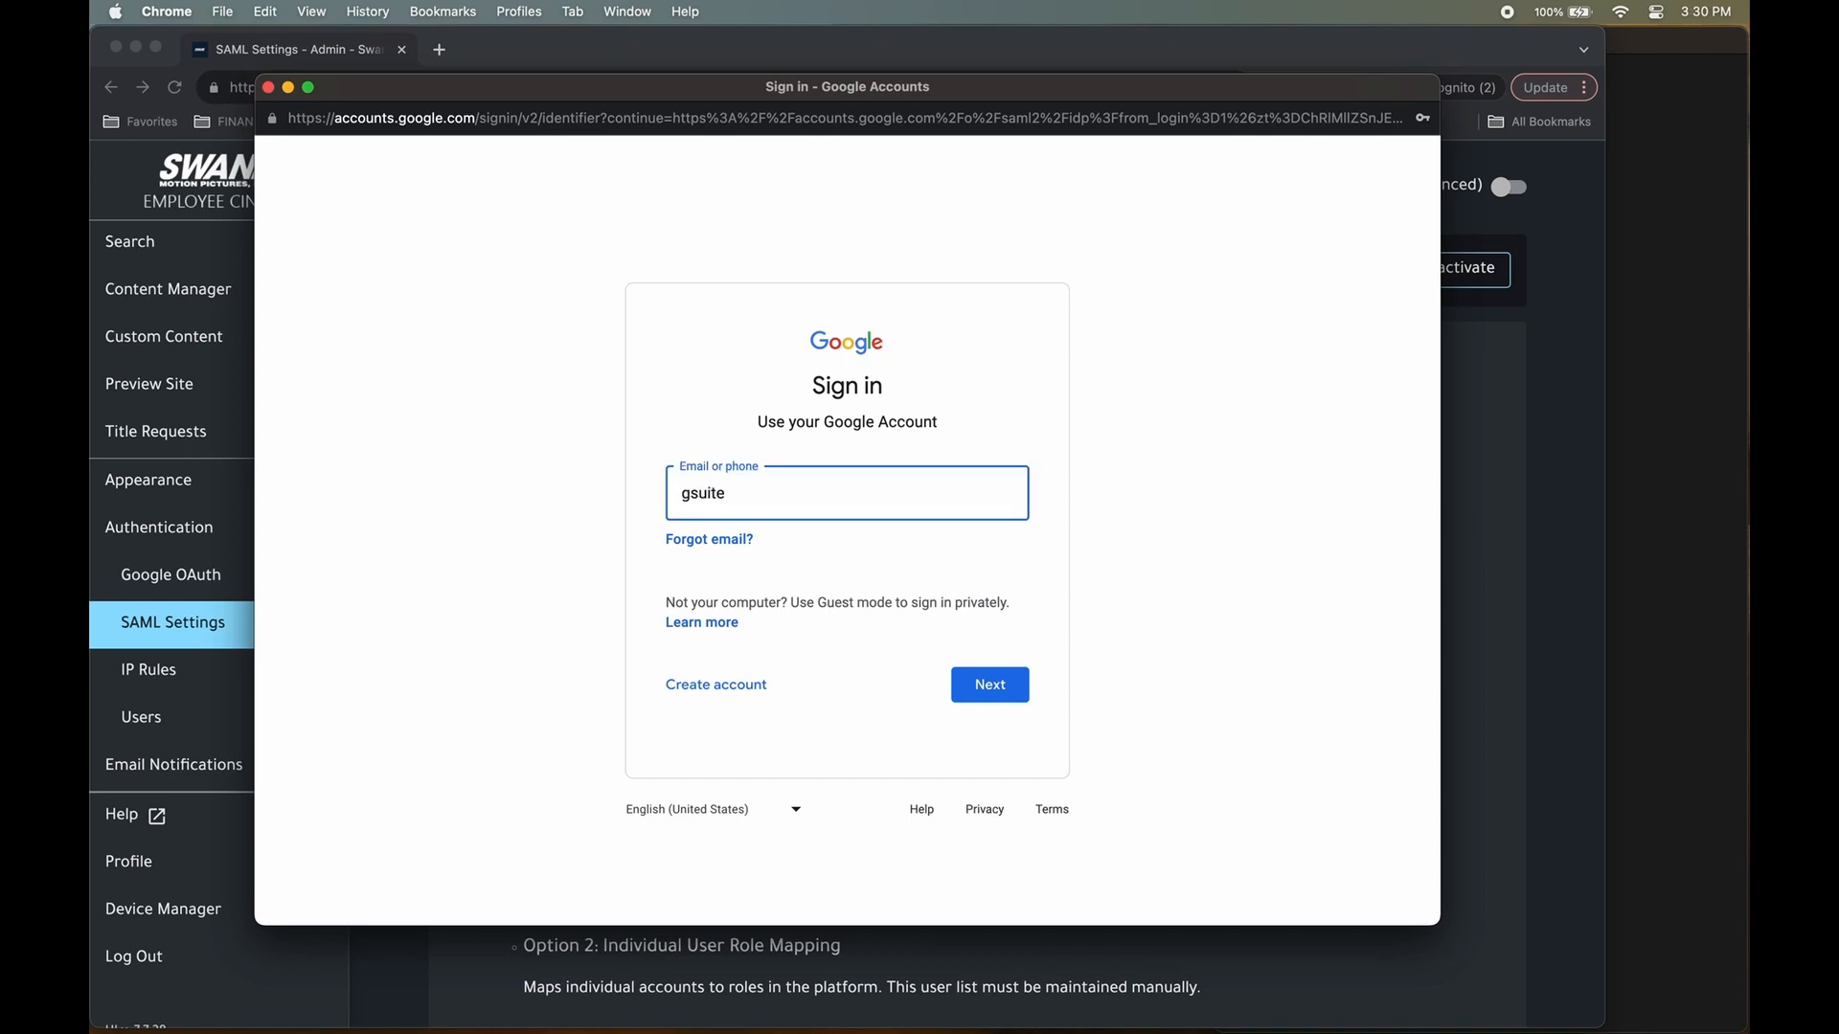
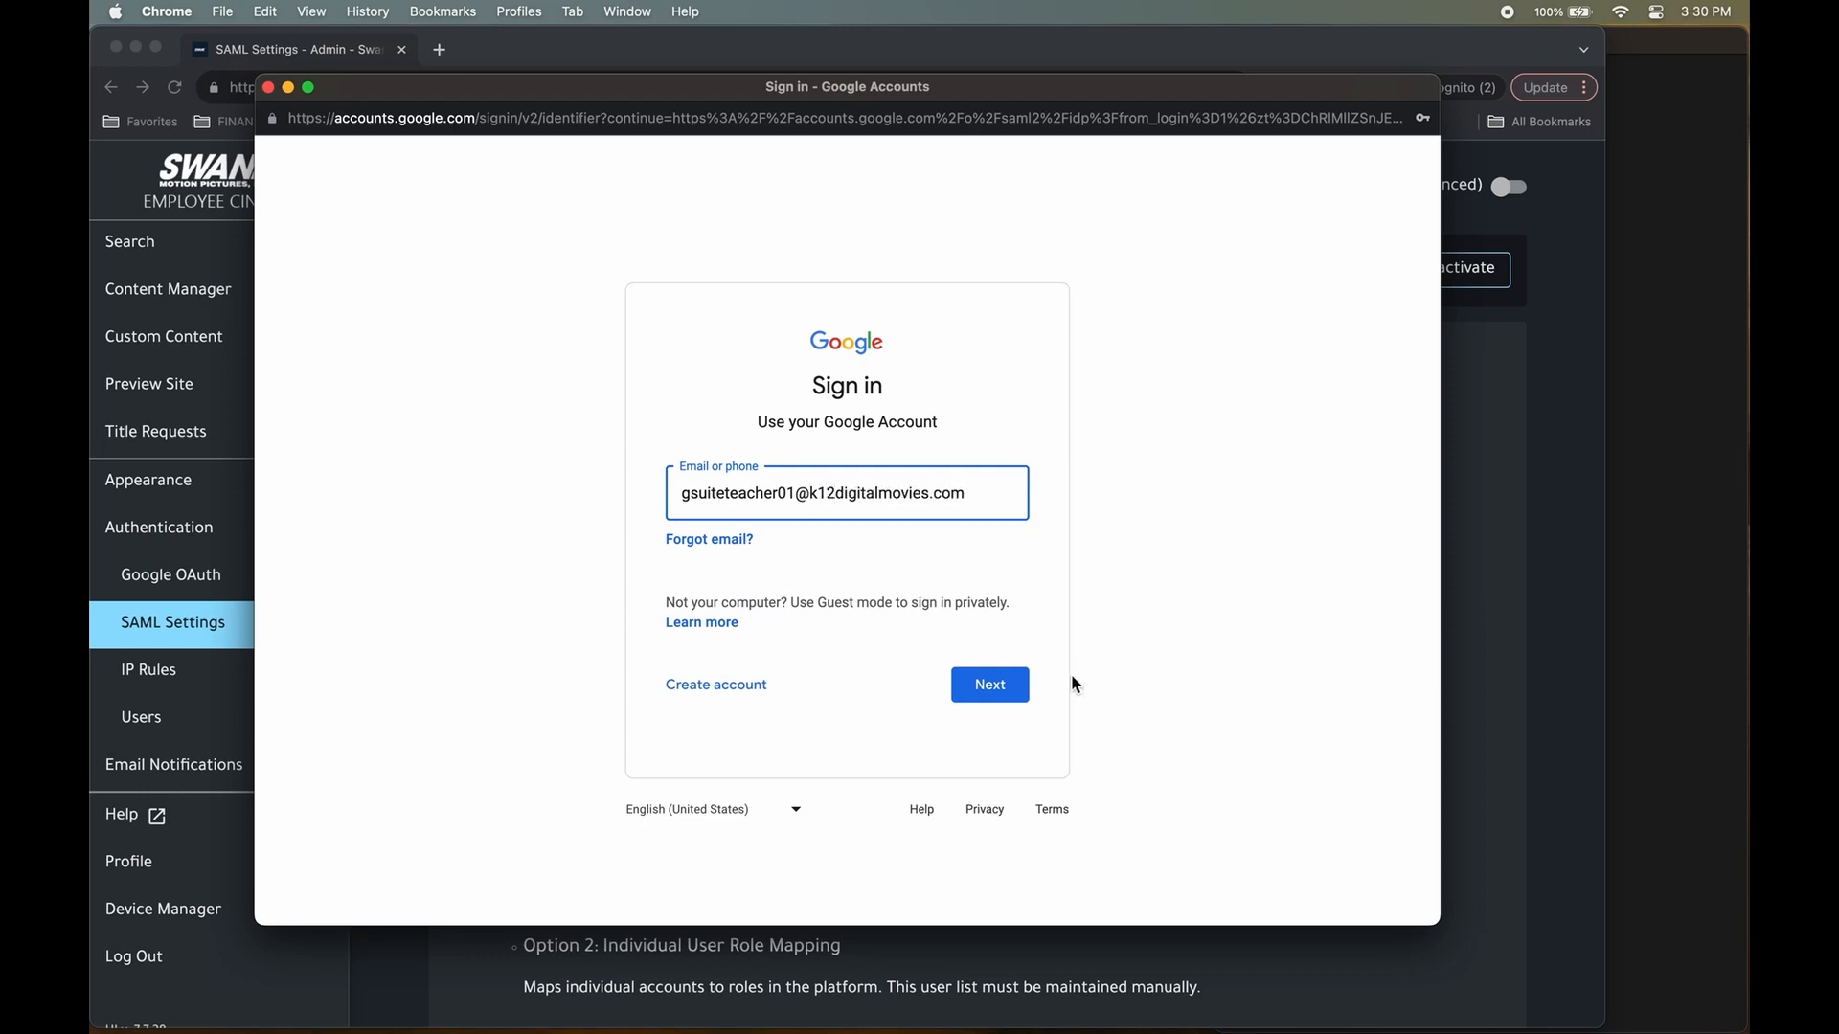
pyautogui.click(1009, 694)
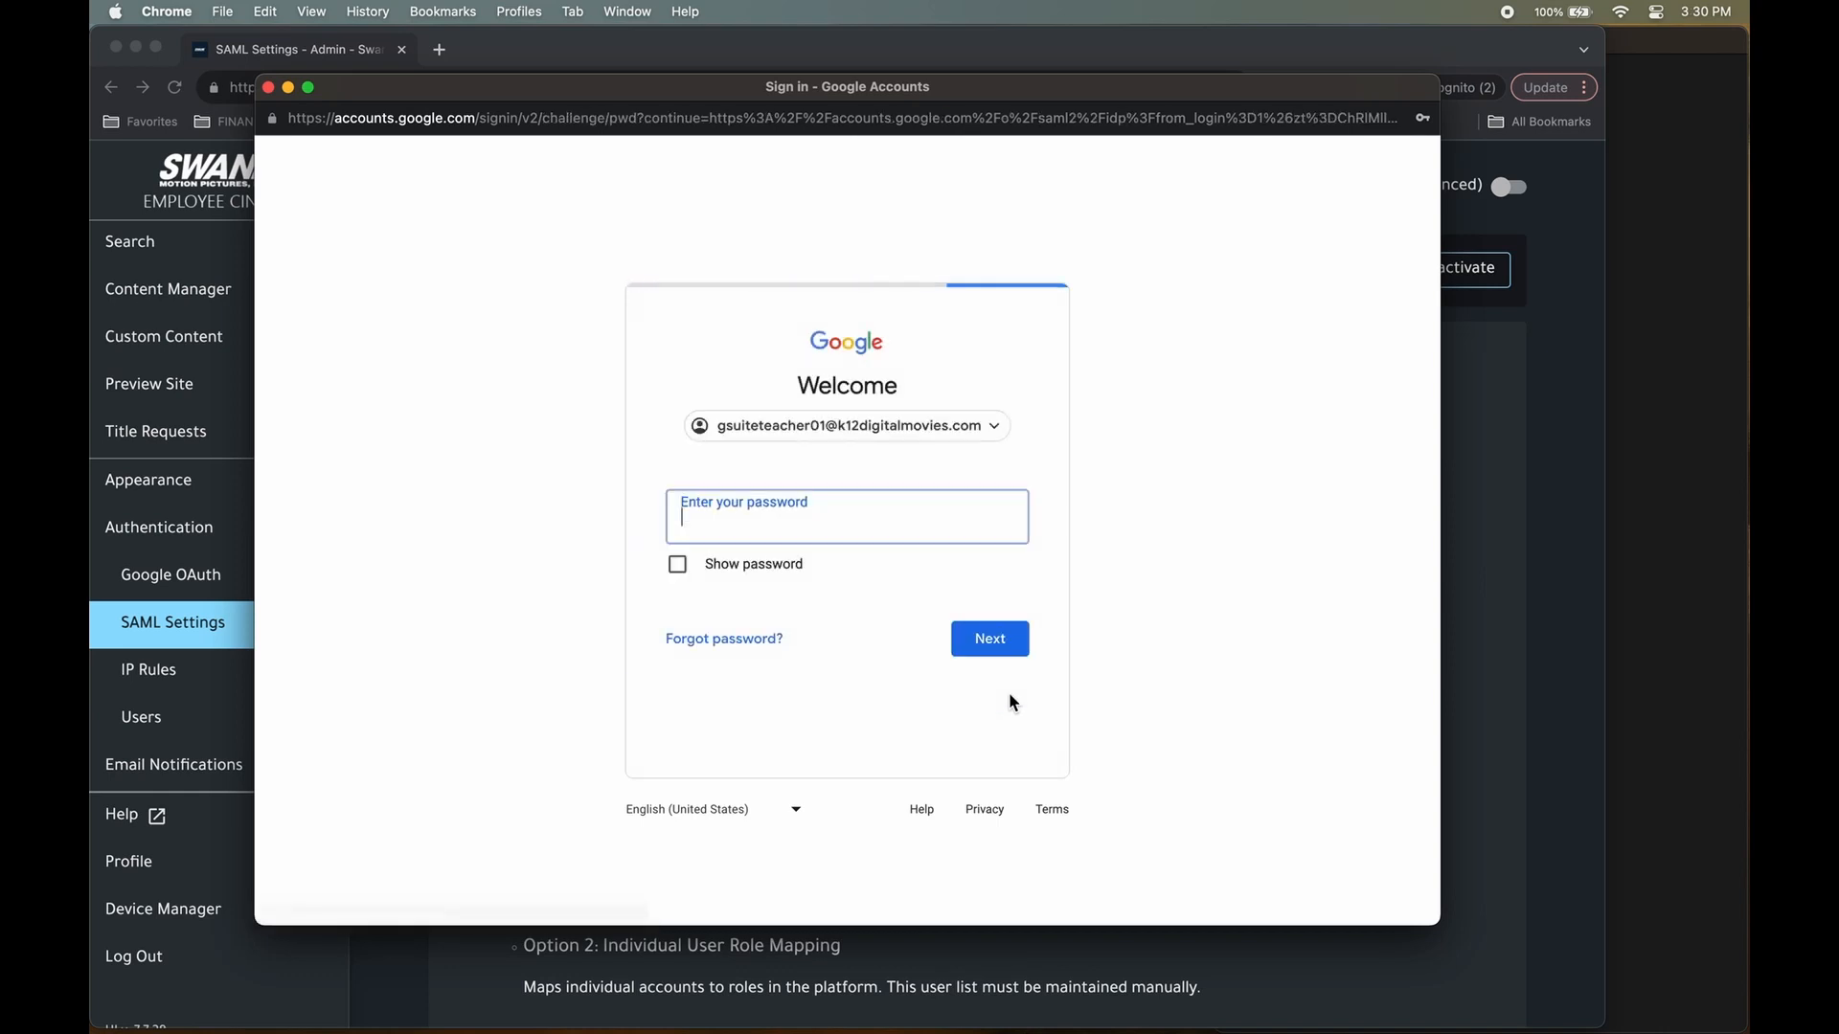
pyautogui.write('••••••••••••')
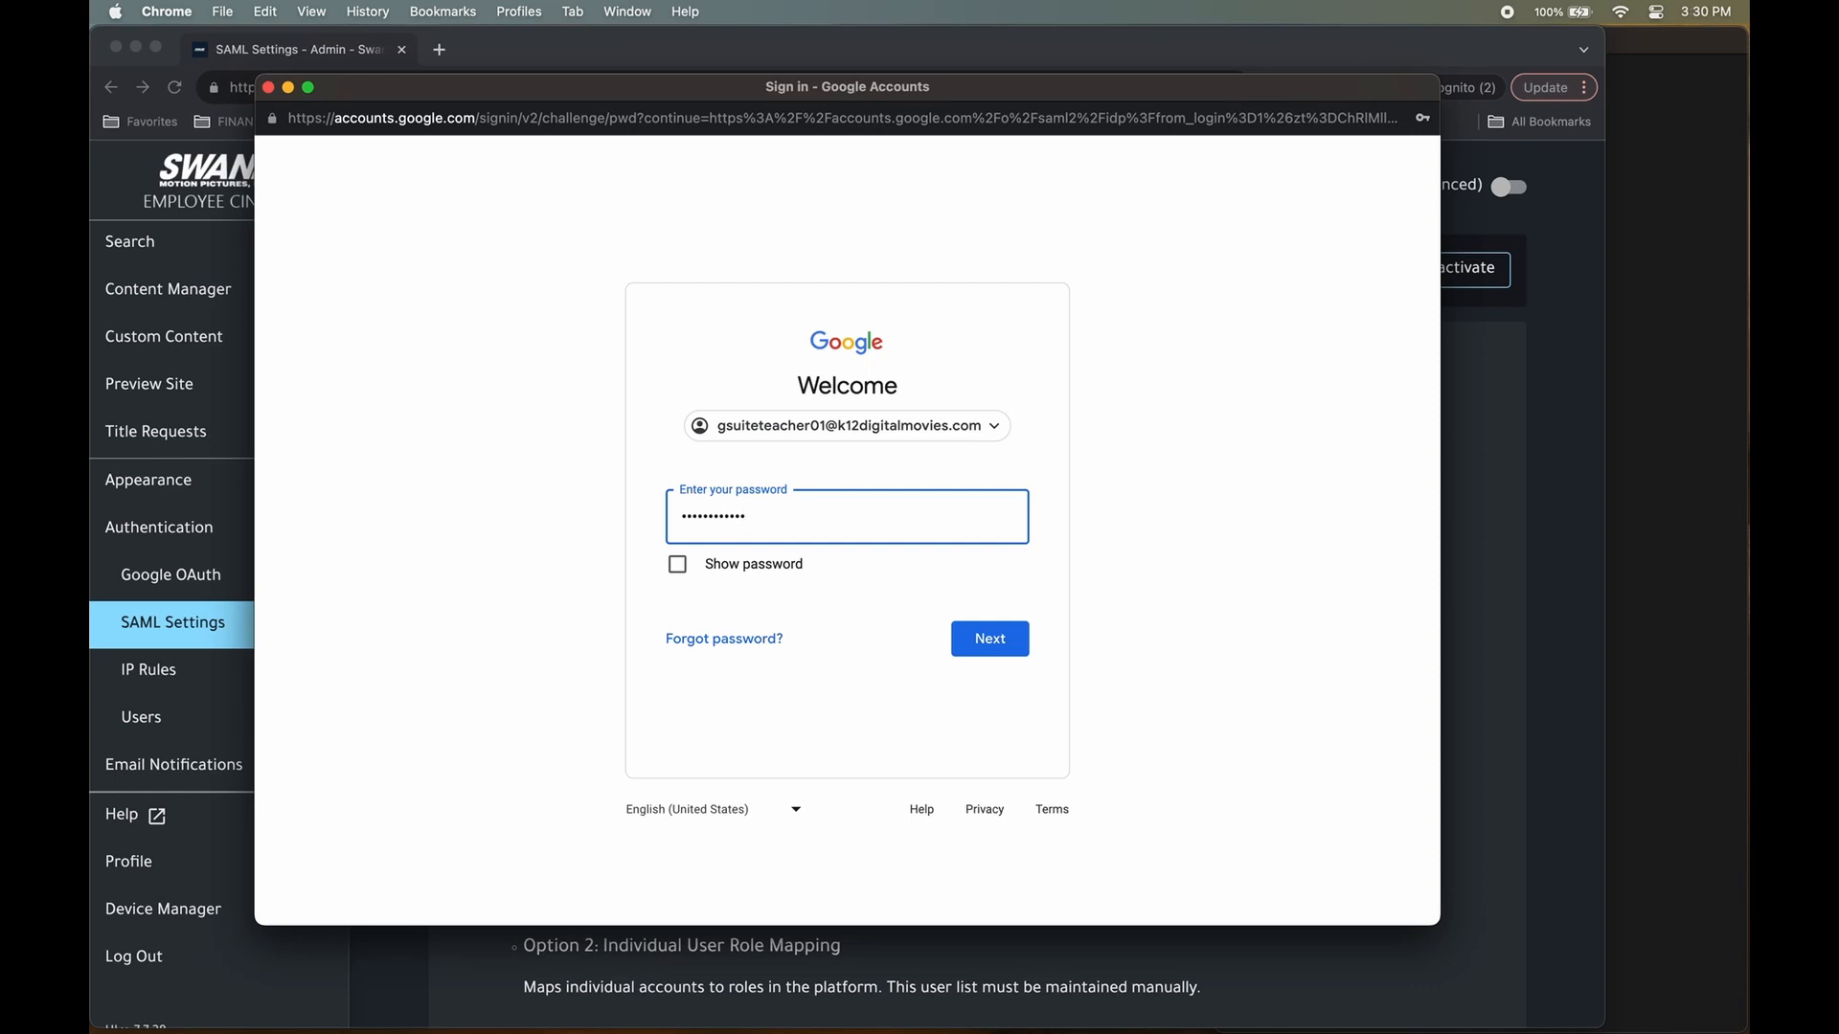
pyautogui.click(1021, 641)
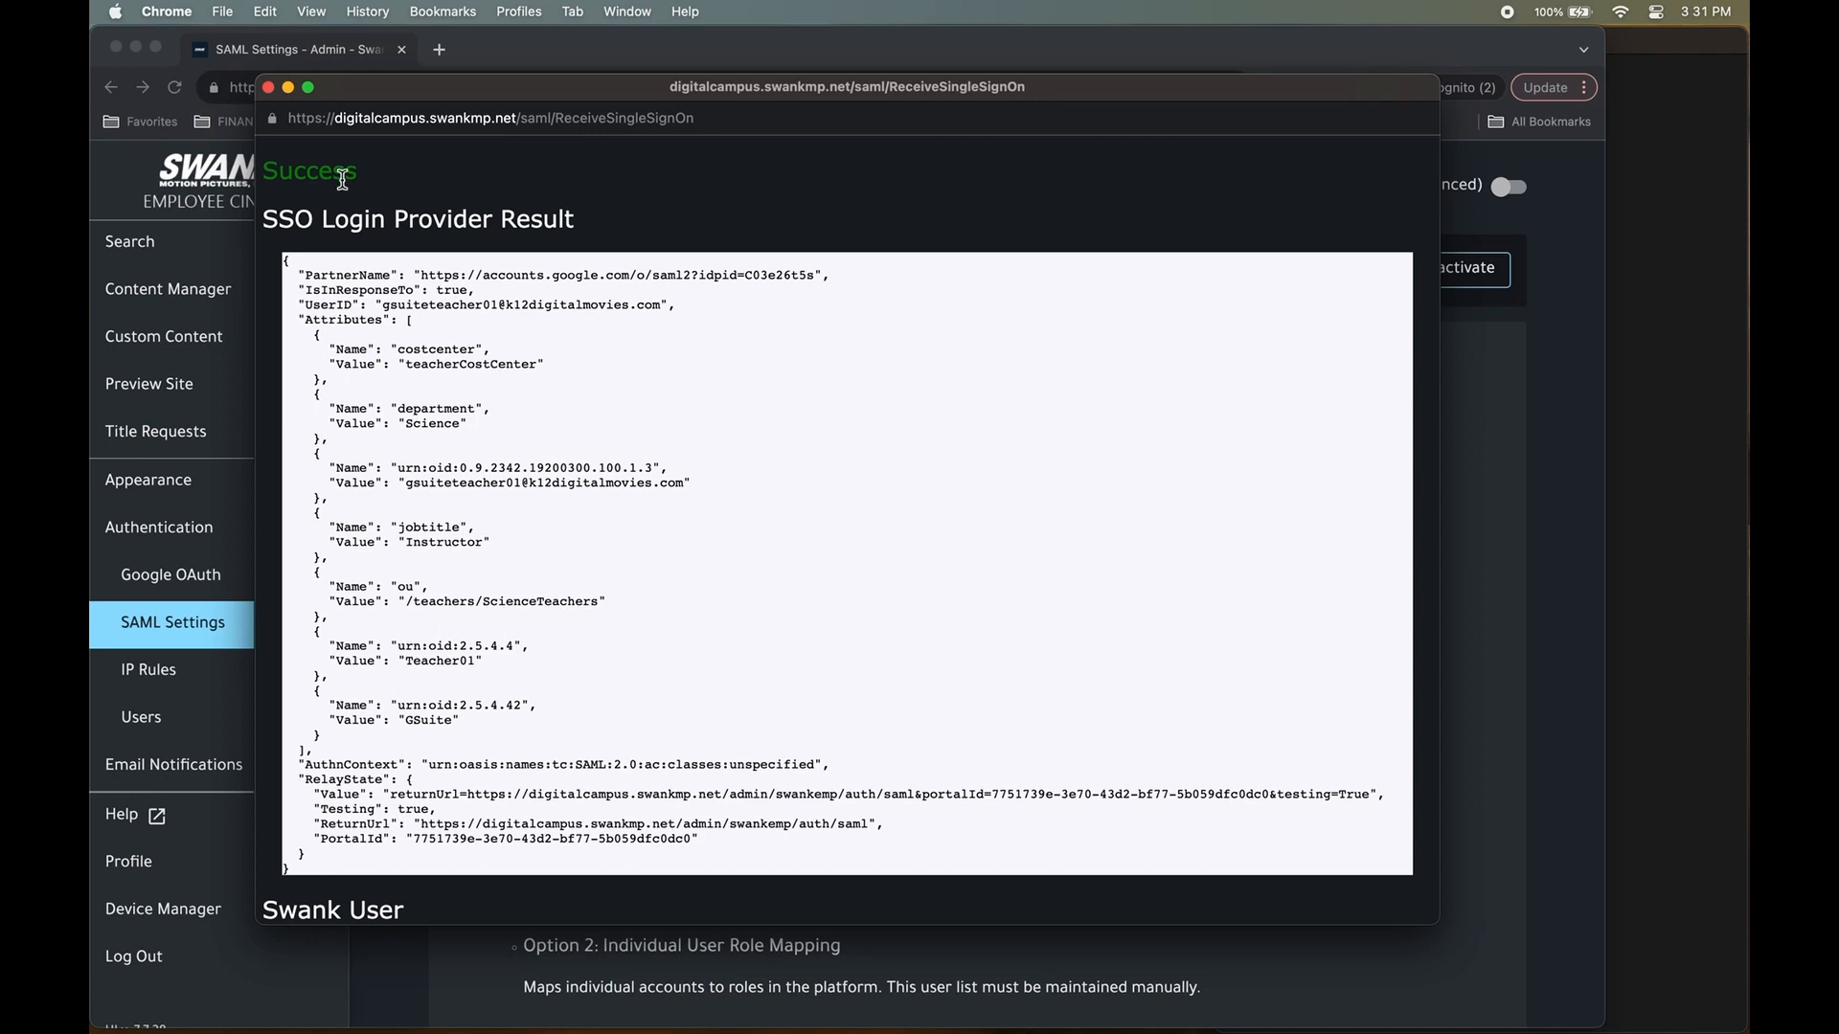
# Highlight the Success result and scroll down to the Swank User details.
pyautogui.doubleClick(289, 172)
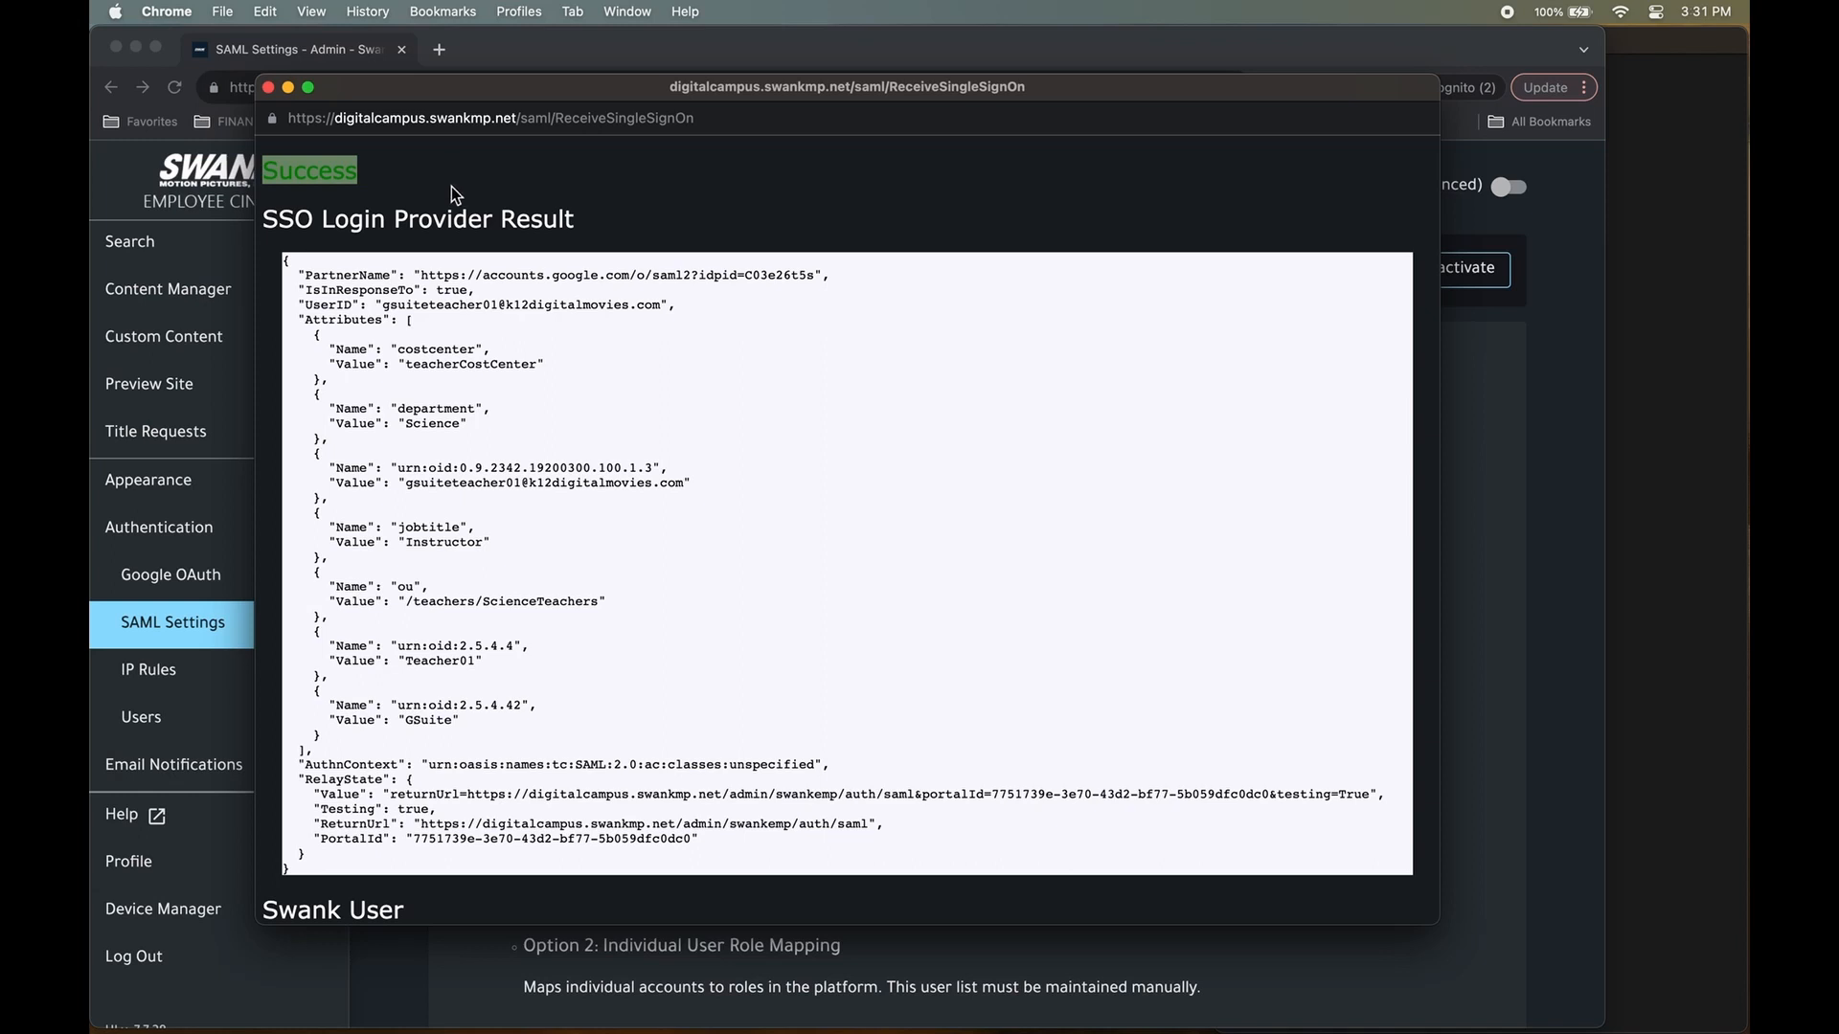
pyautogui.click(452, 186)
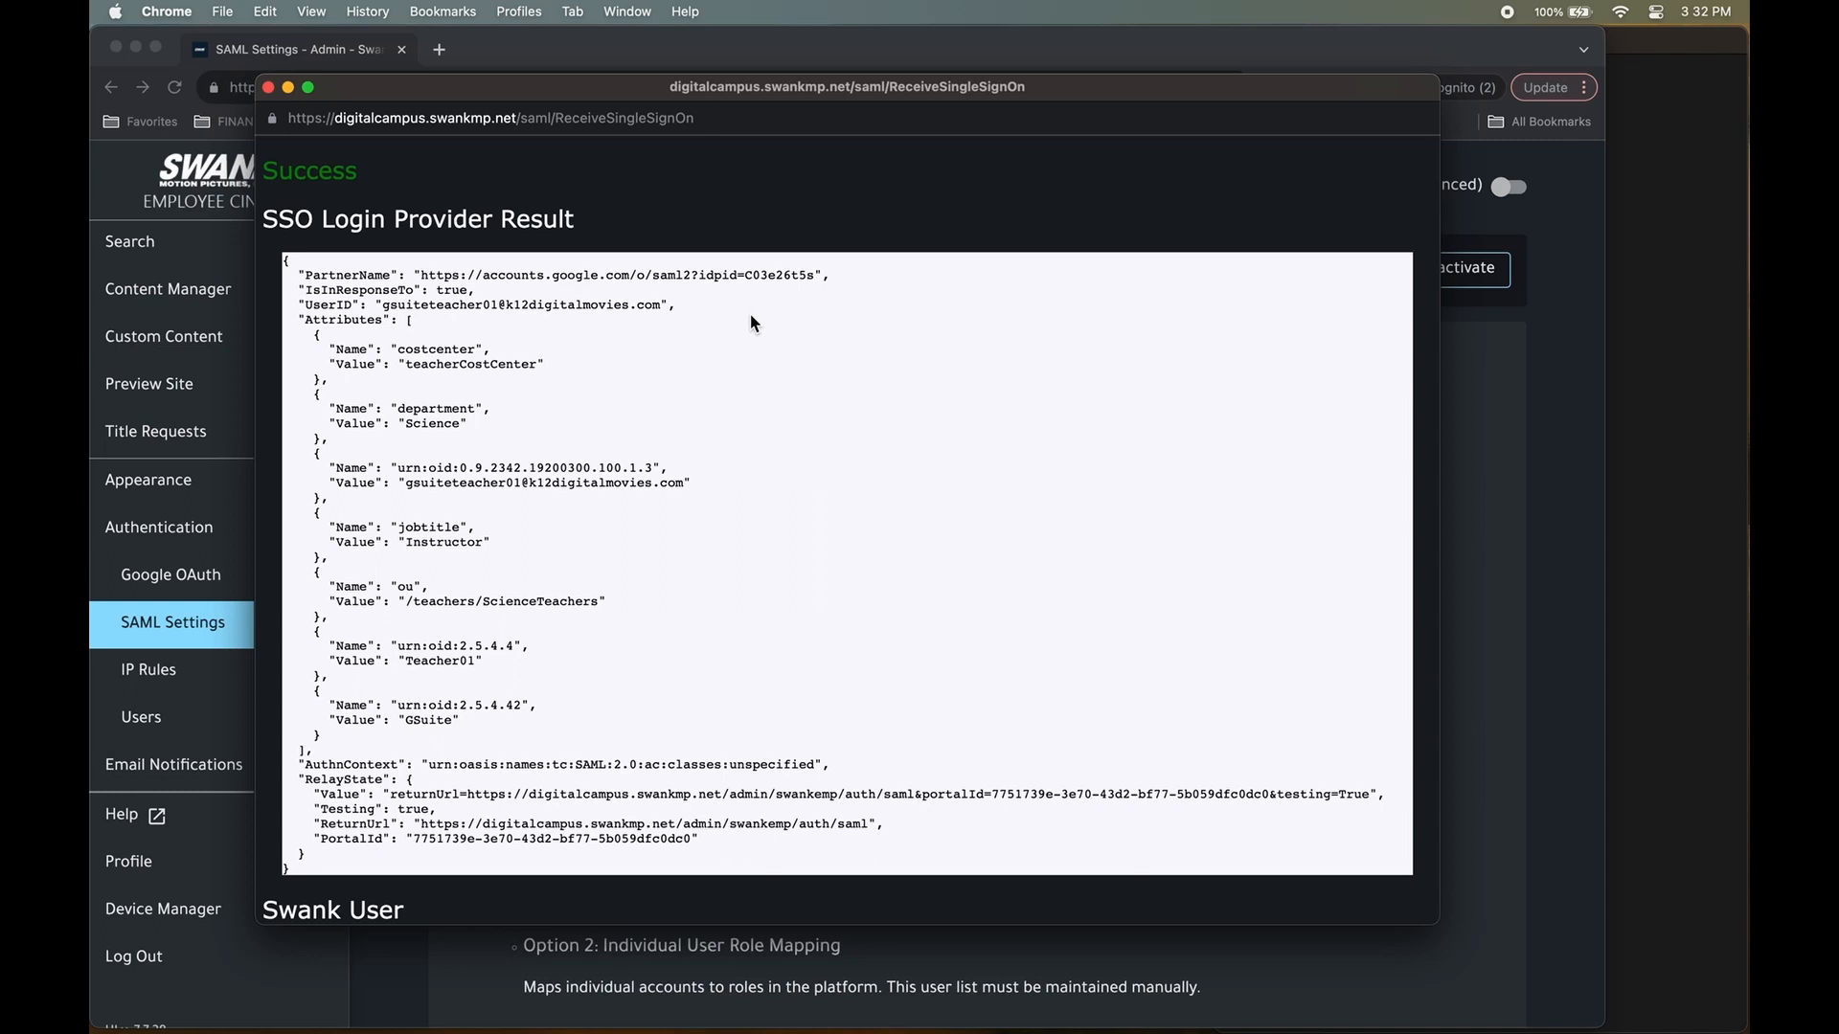
pyautogui.scroll(-1, 750, 313)
pyautogui.scroll(1, 745, 327)
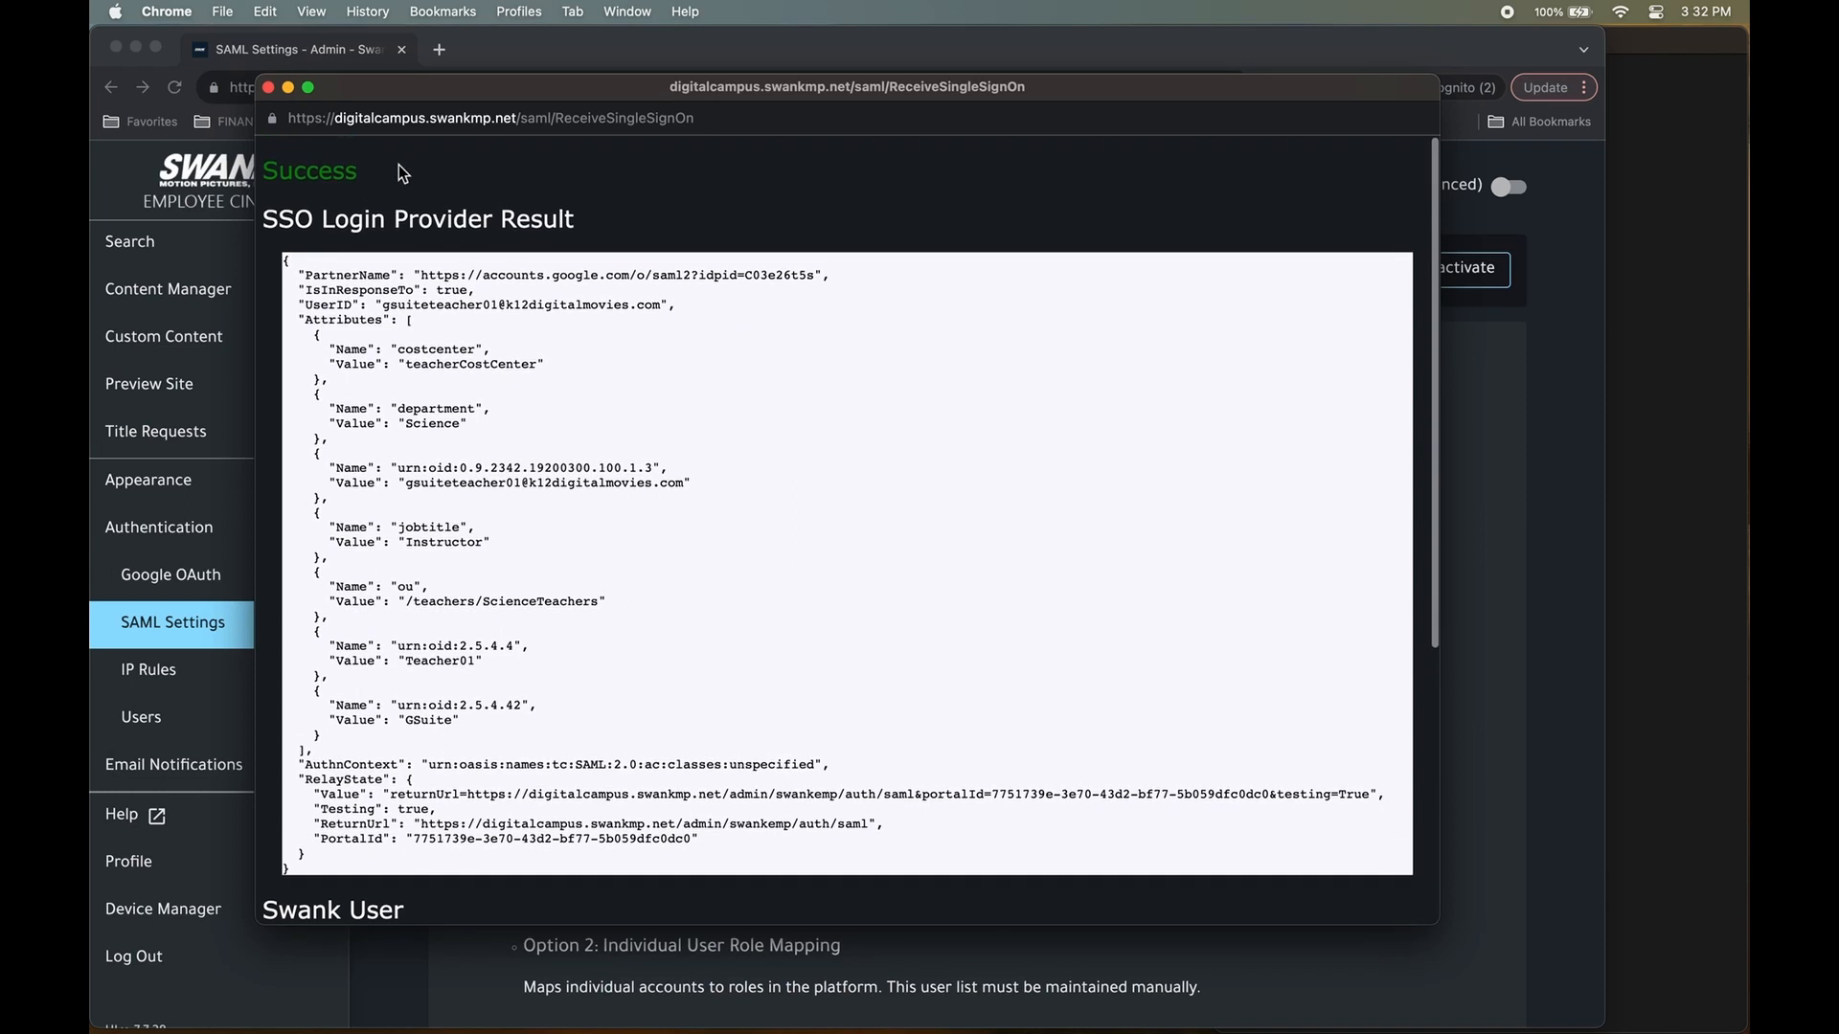
pyautogui.doubleClick(328, 173)
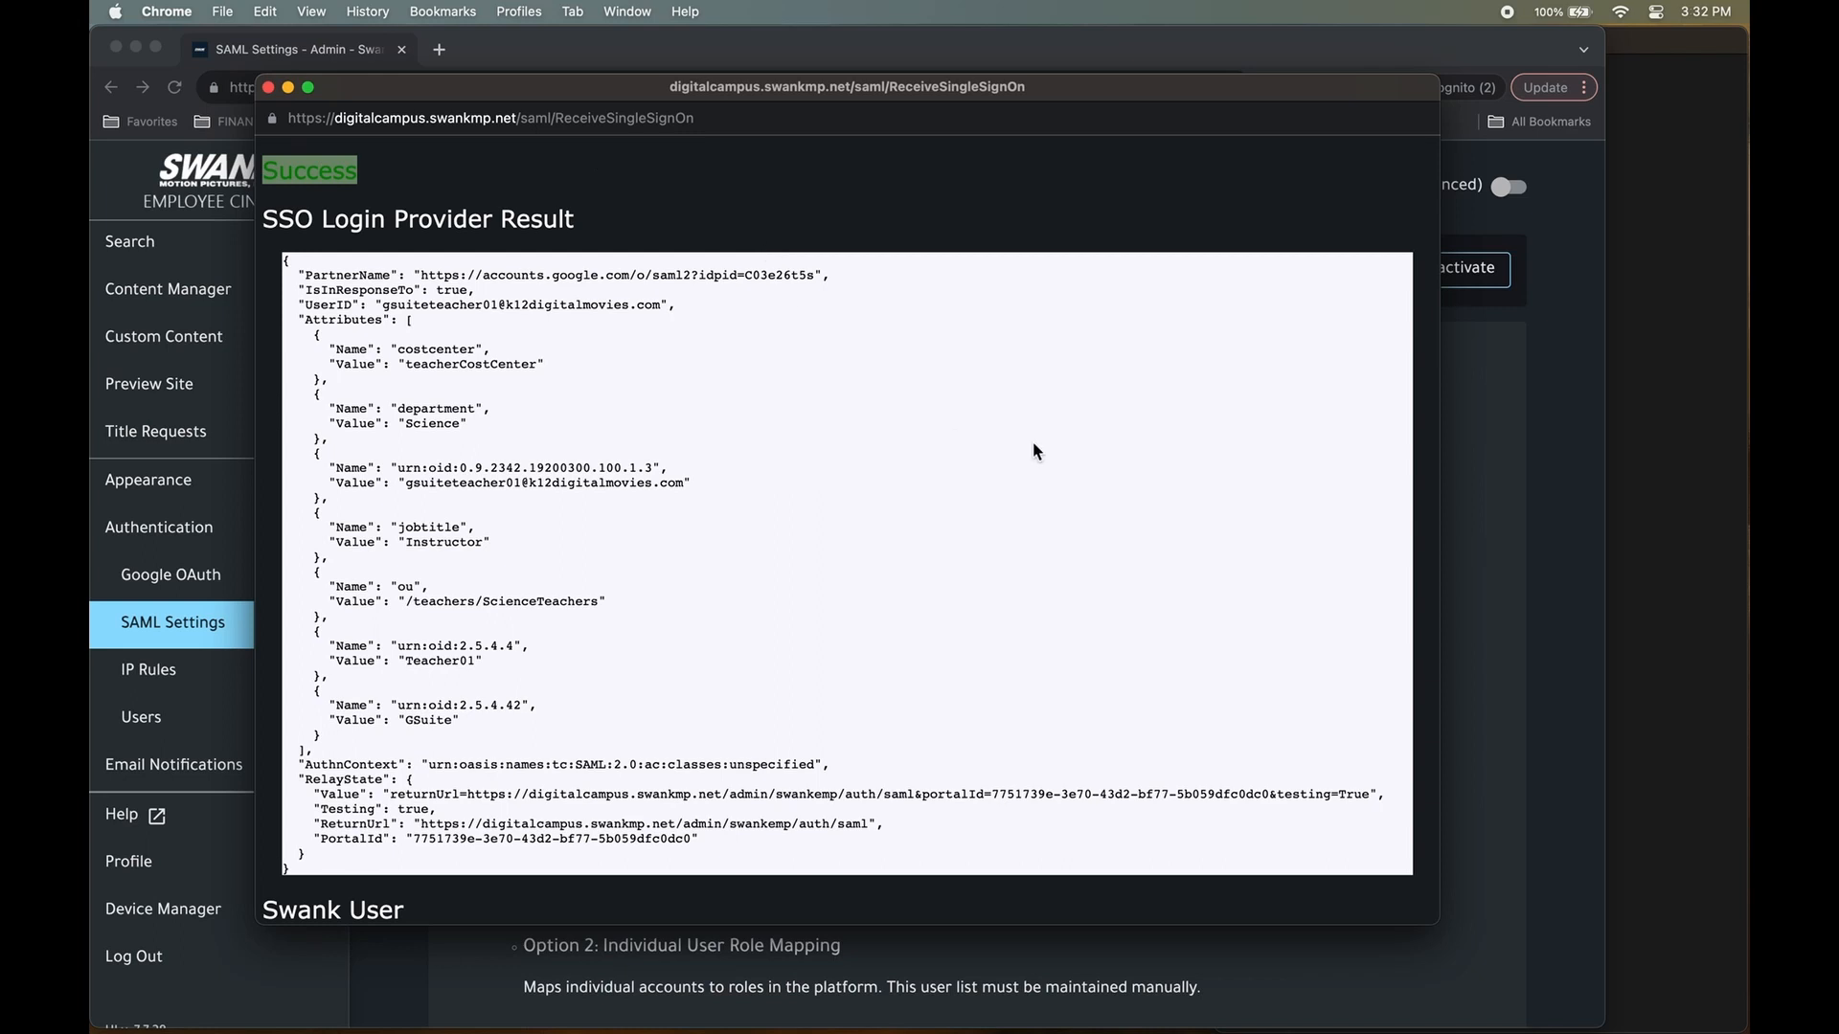
pyautogui.scroll(-5, 1034, 444)
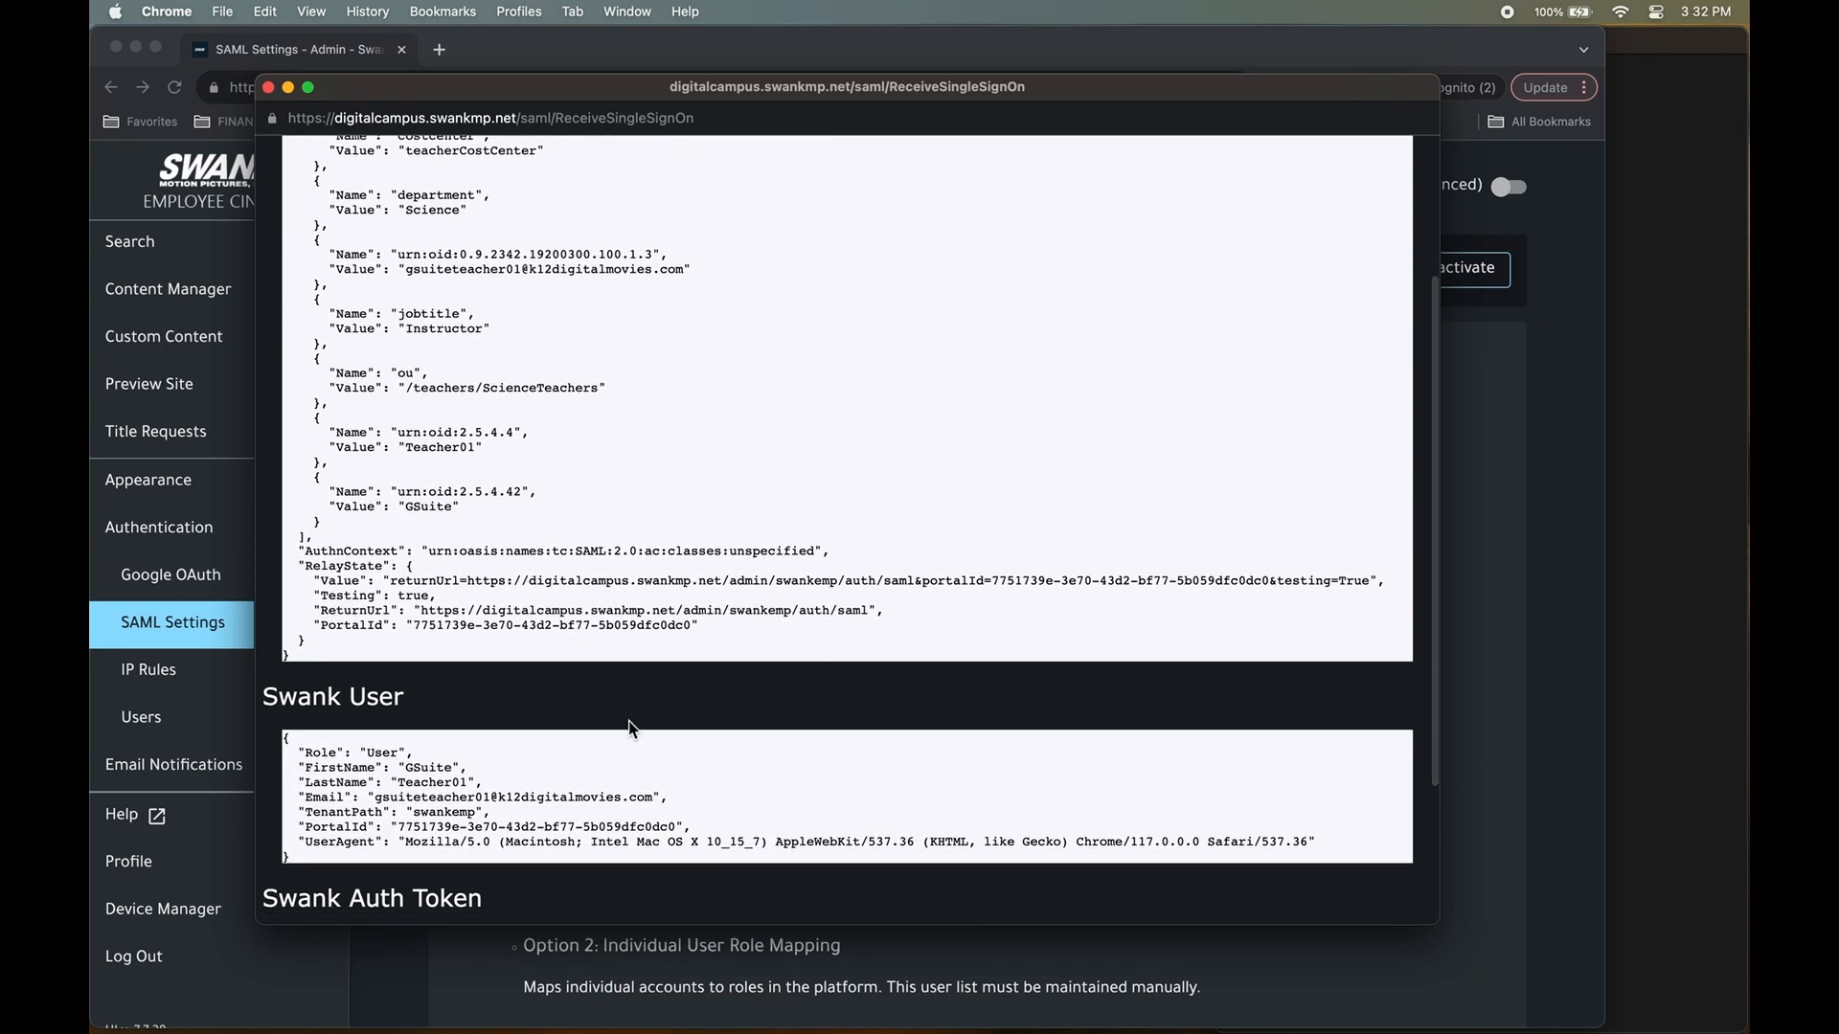
pyautogui.tripleClick(327, 757)
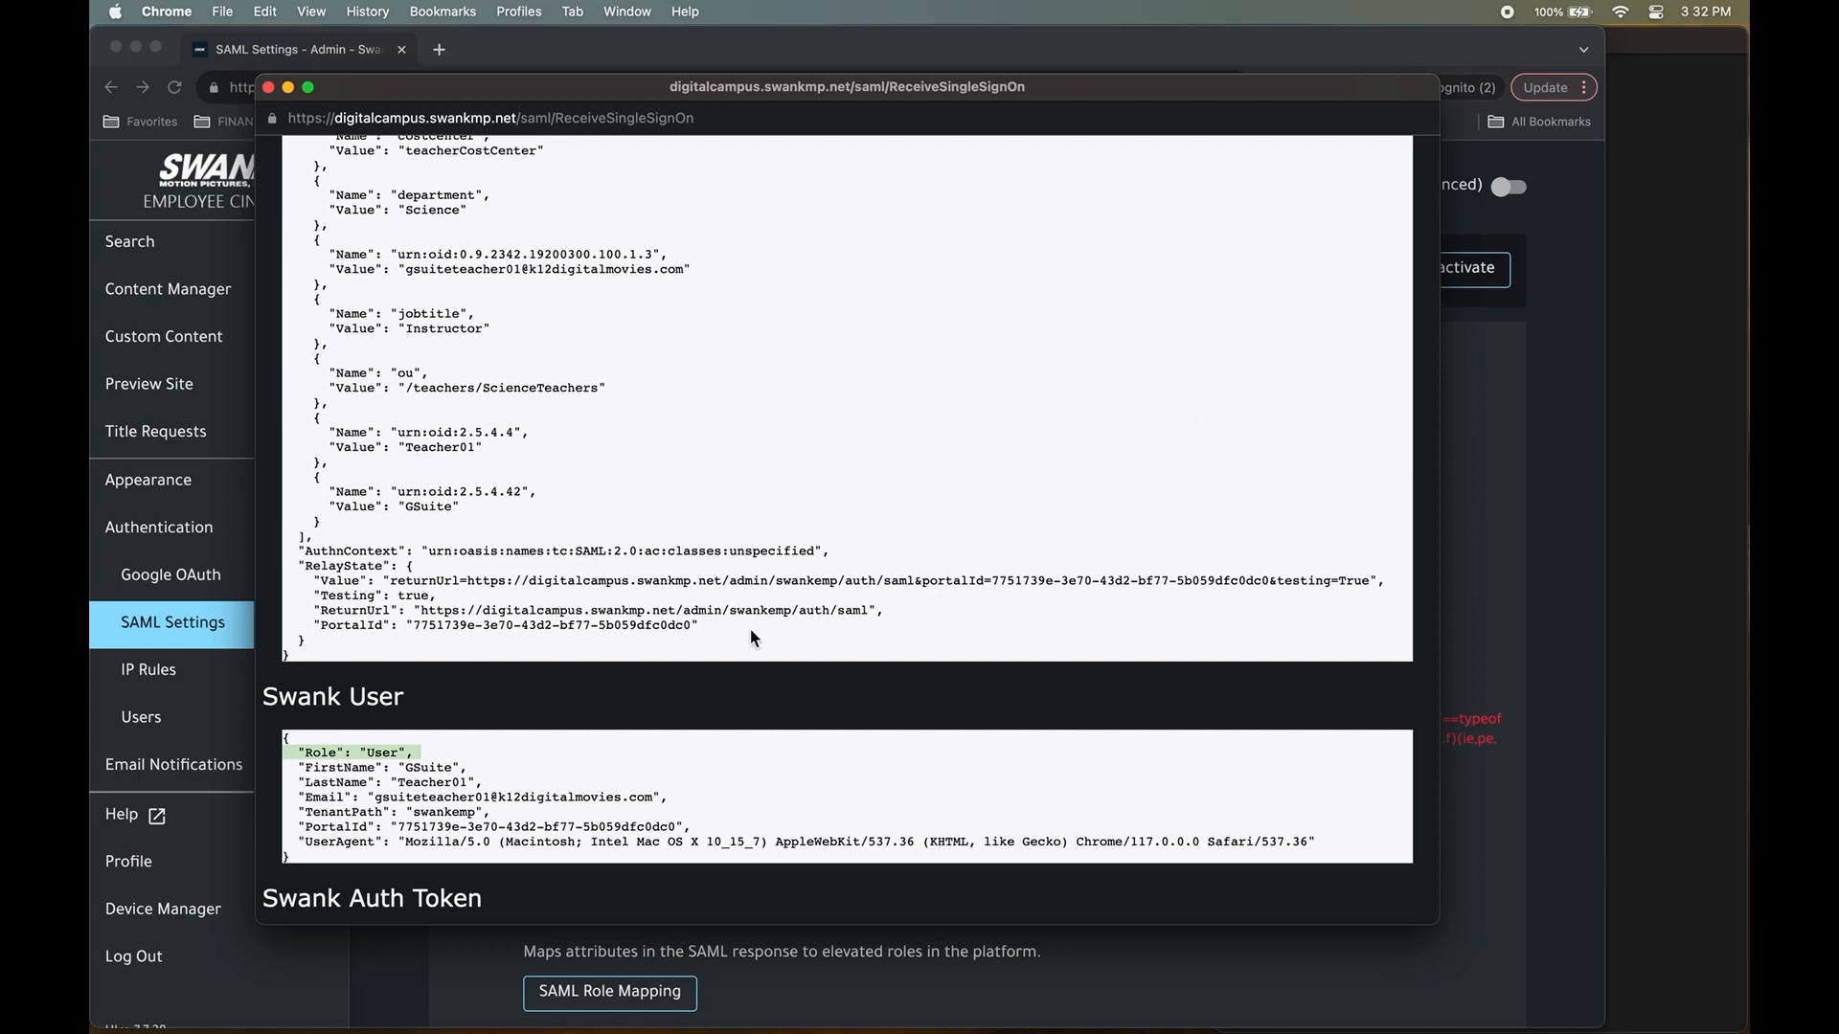
pyautogui.scroll(5, 750, 629)
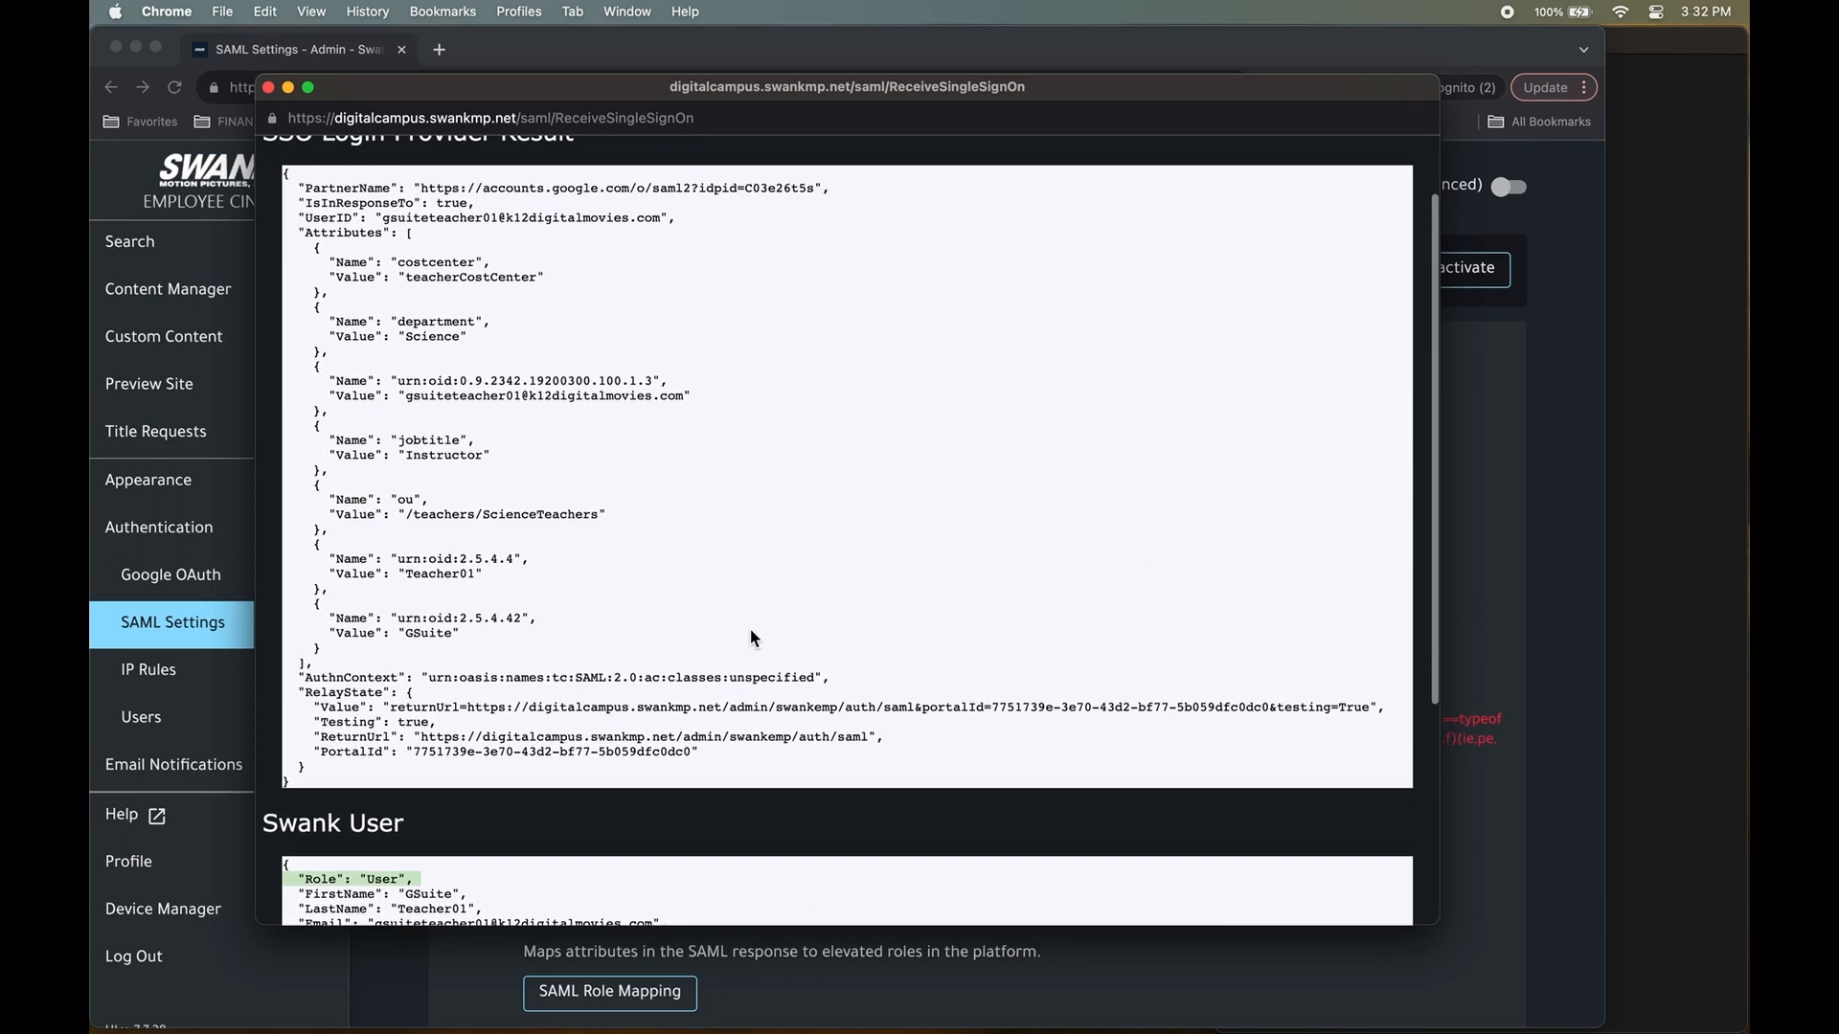
pyautogui.scroll(2, 751, 632)
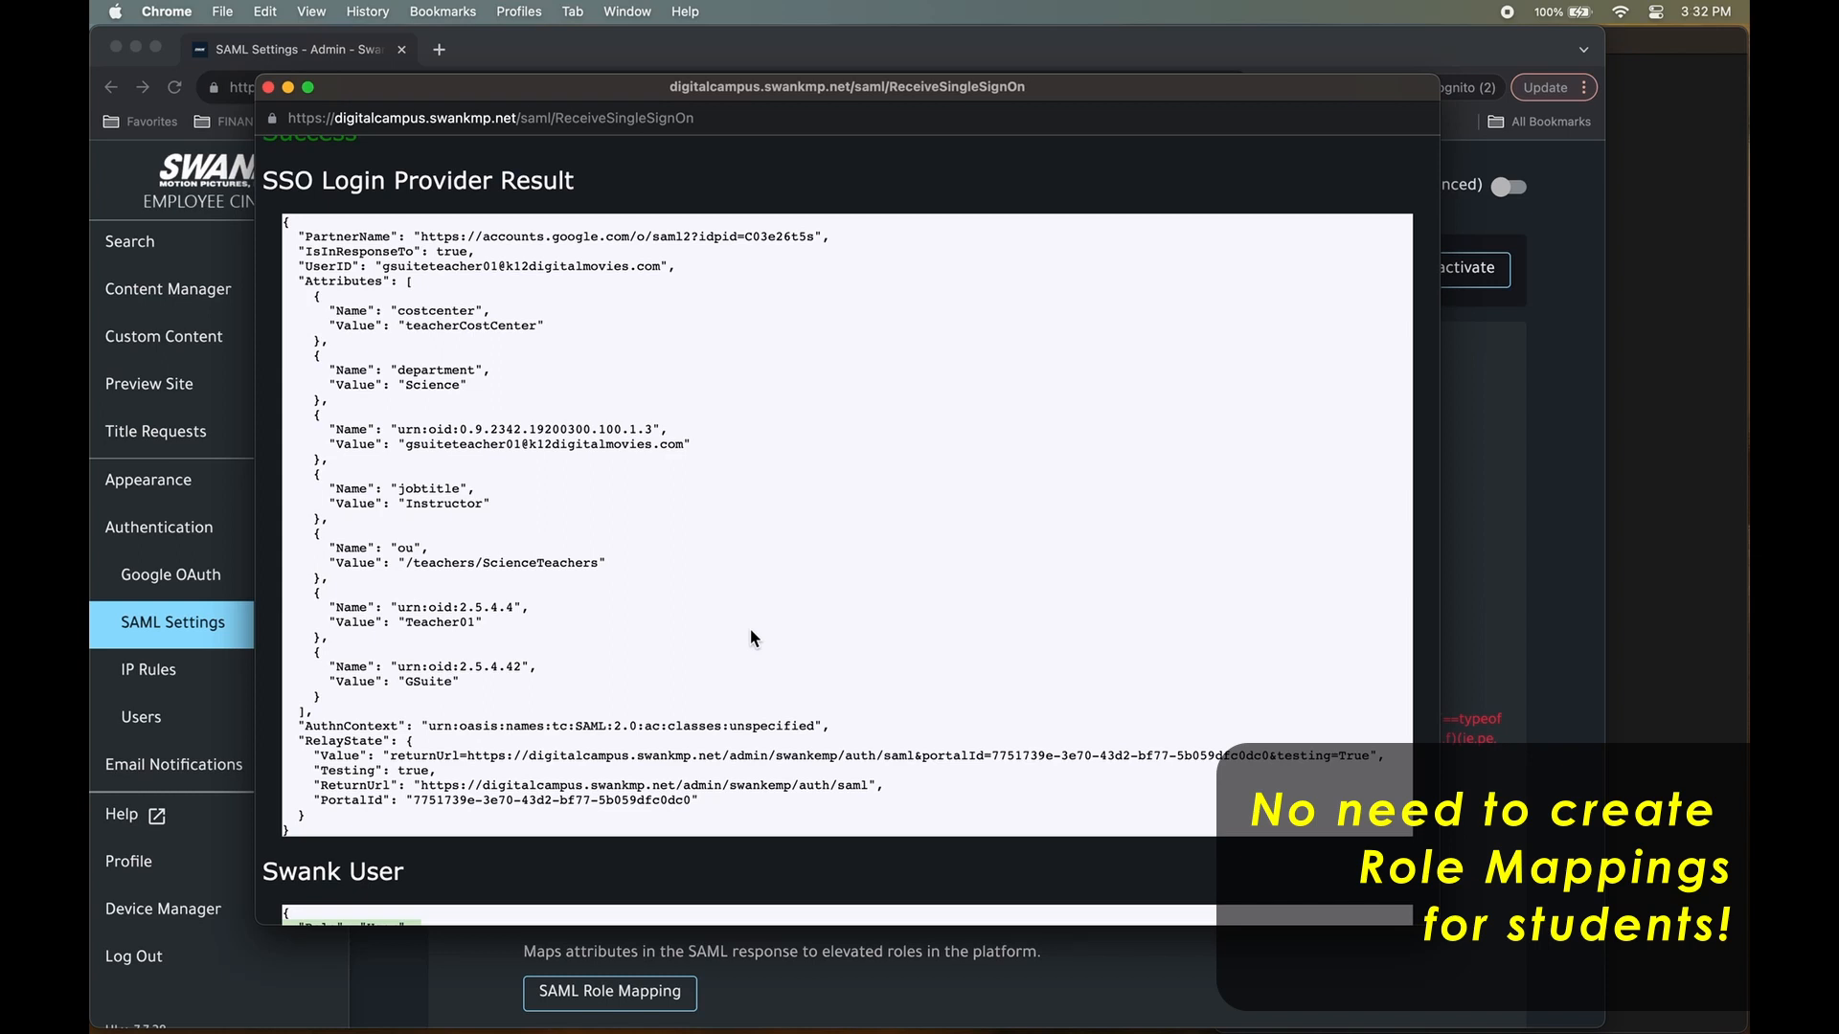
pyautogui.scroll(2, 751, 631)
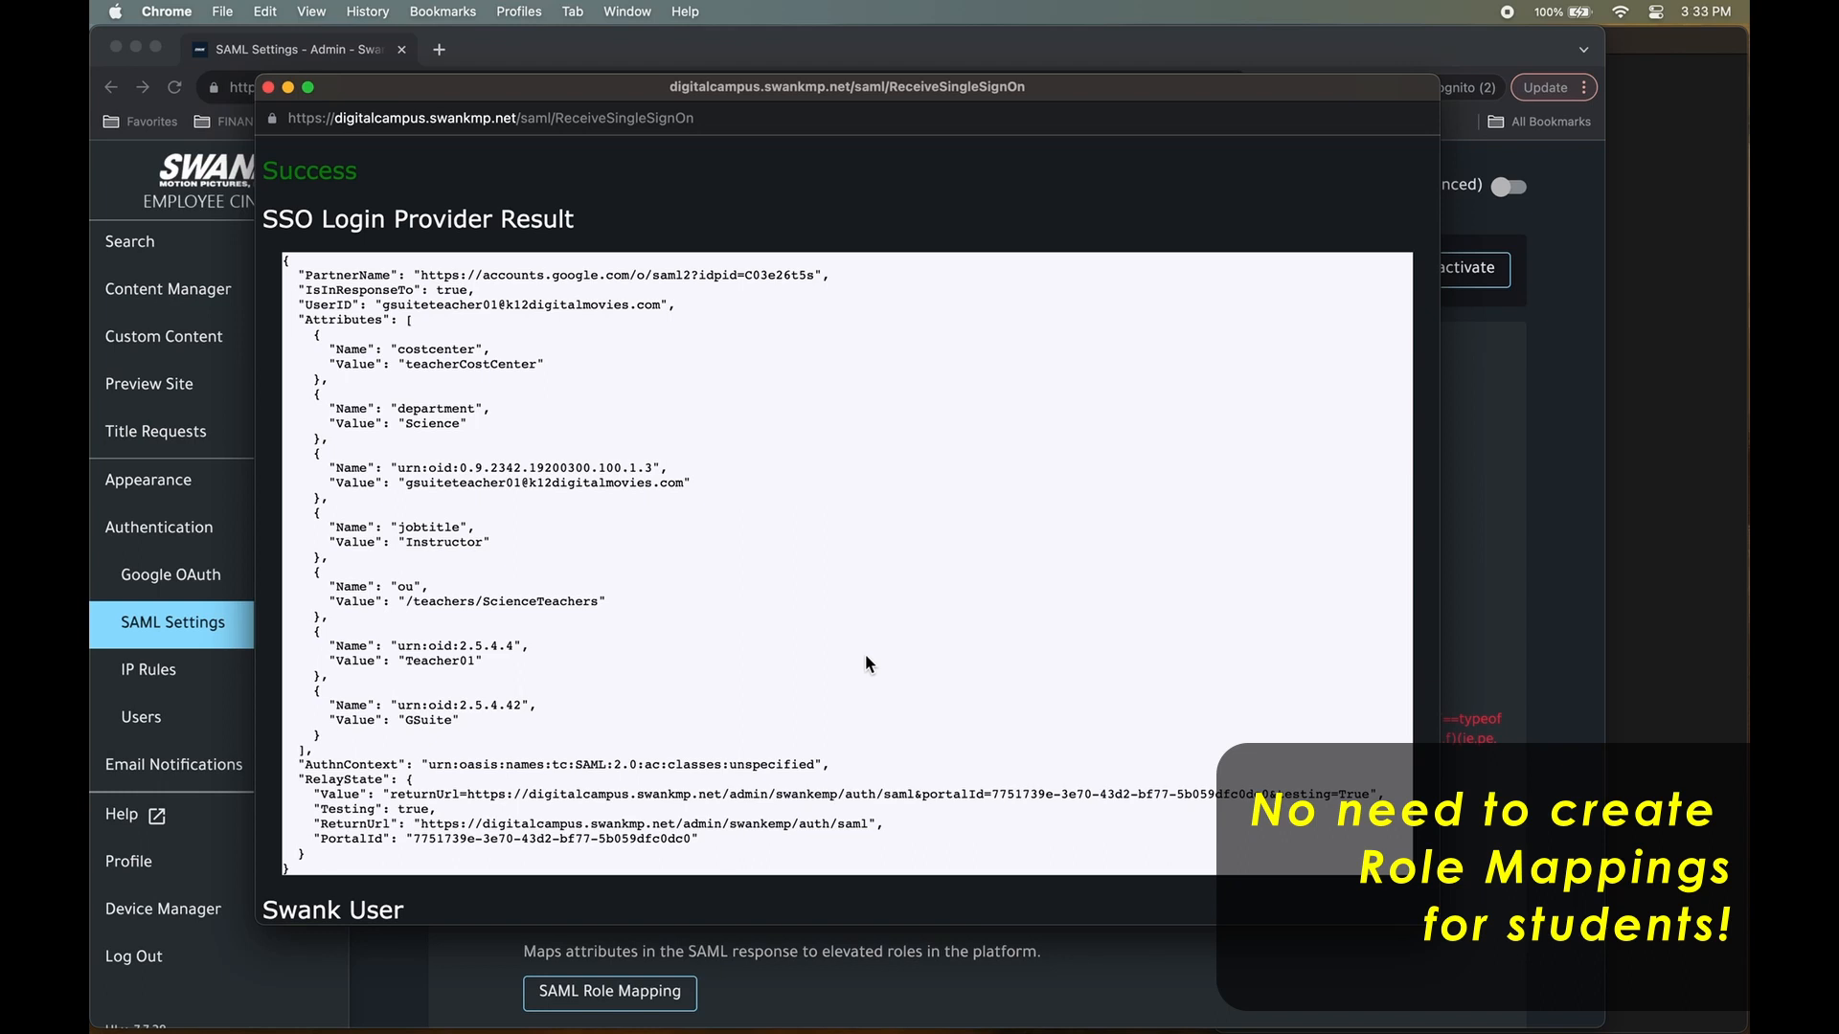
pyautogui.scroll(-3, 866, 663)
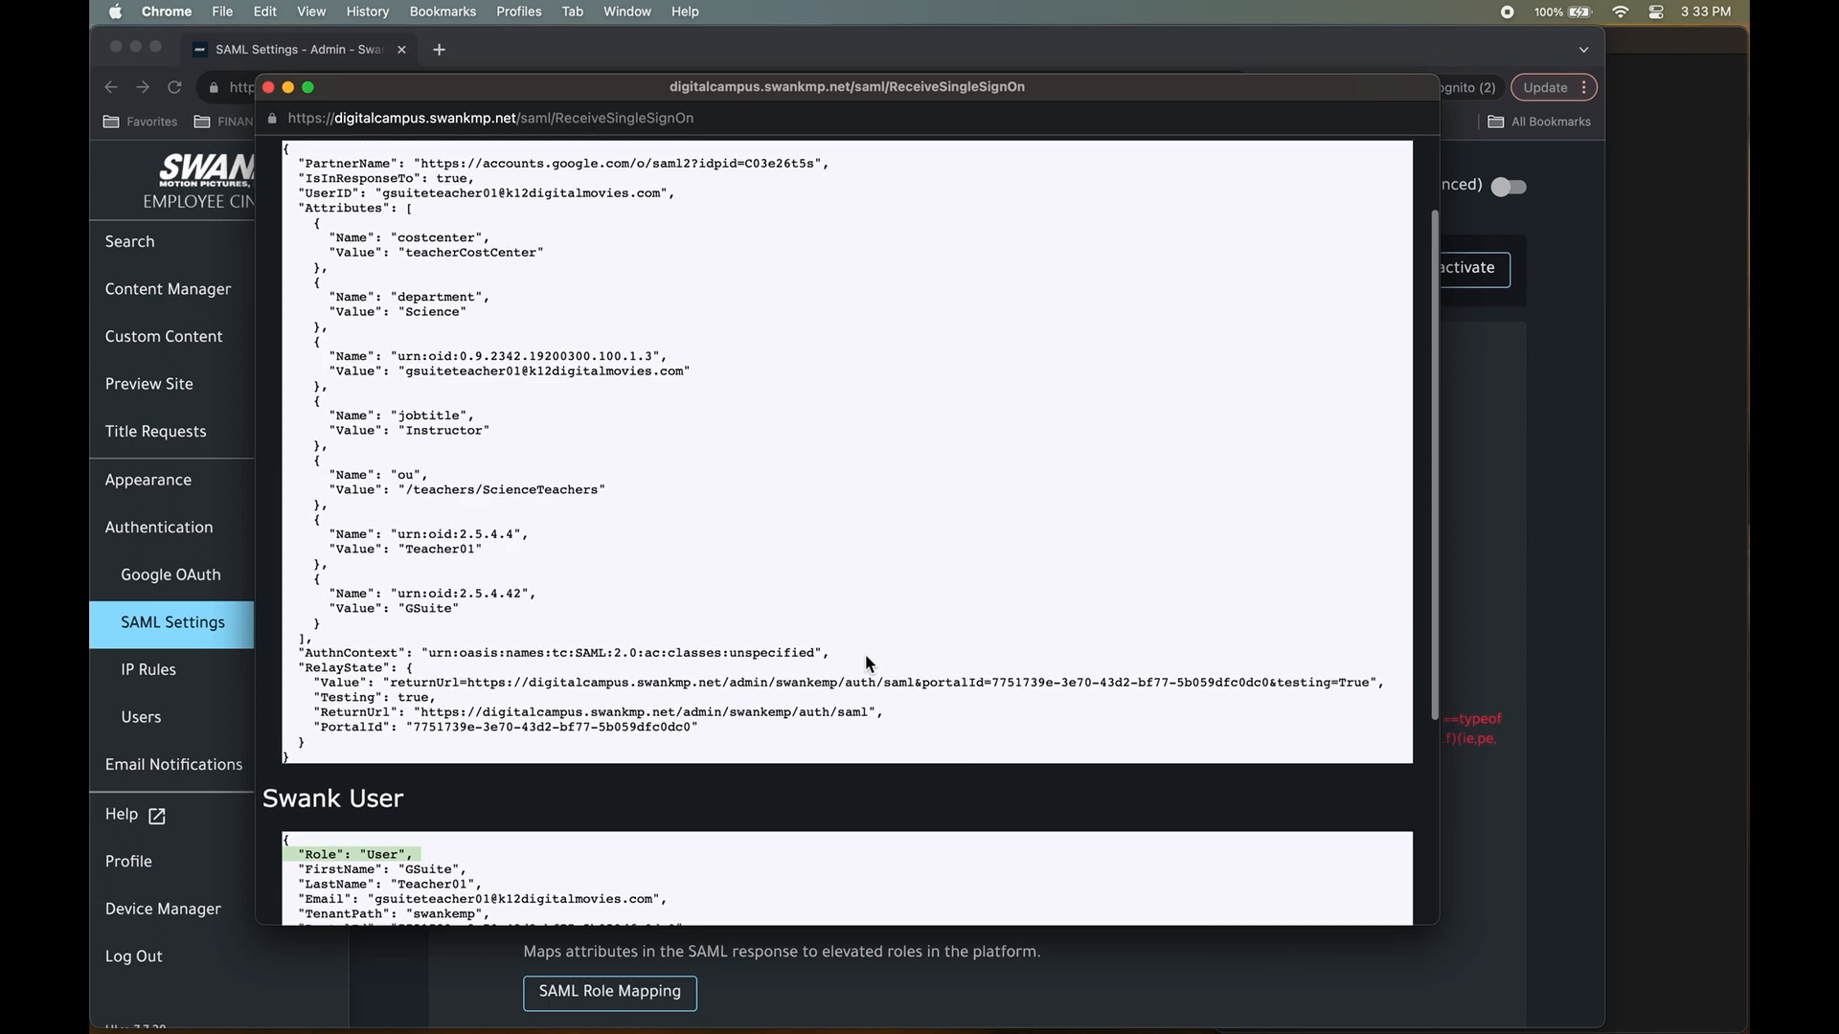
pyautogui.scroll(3, 622, 668)
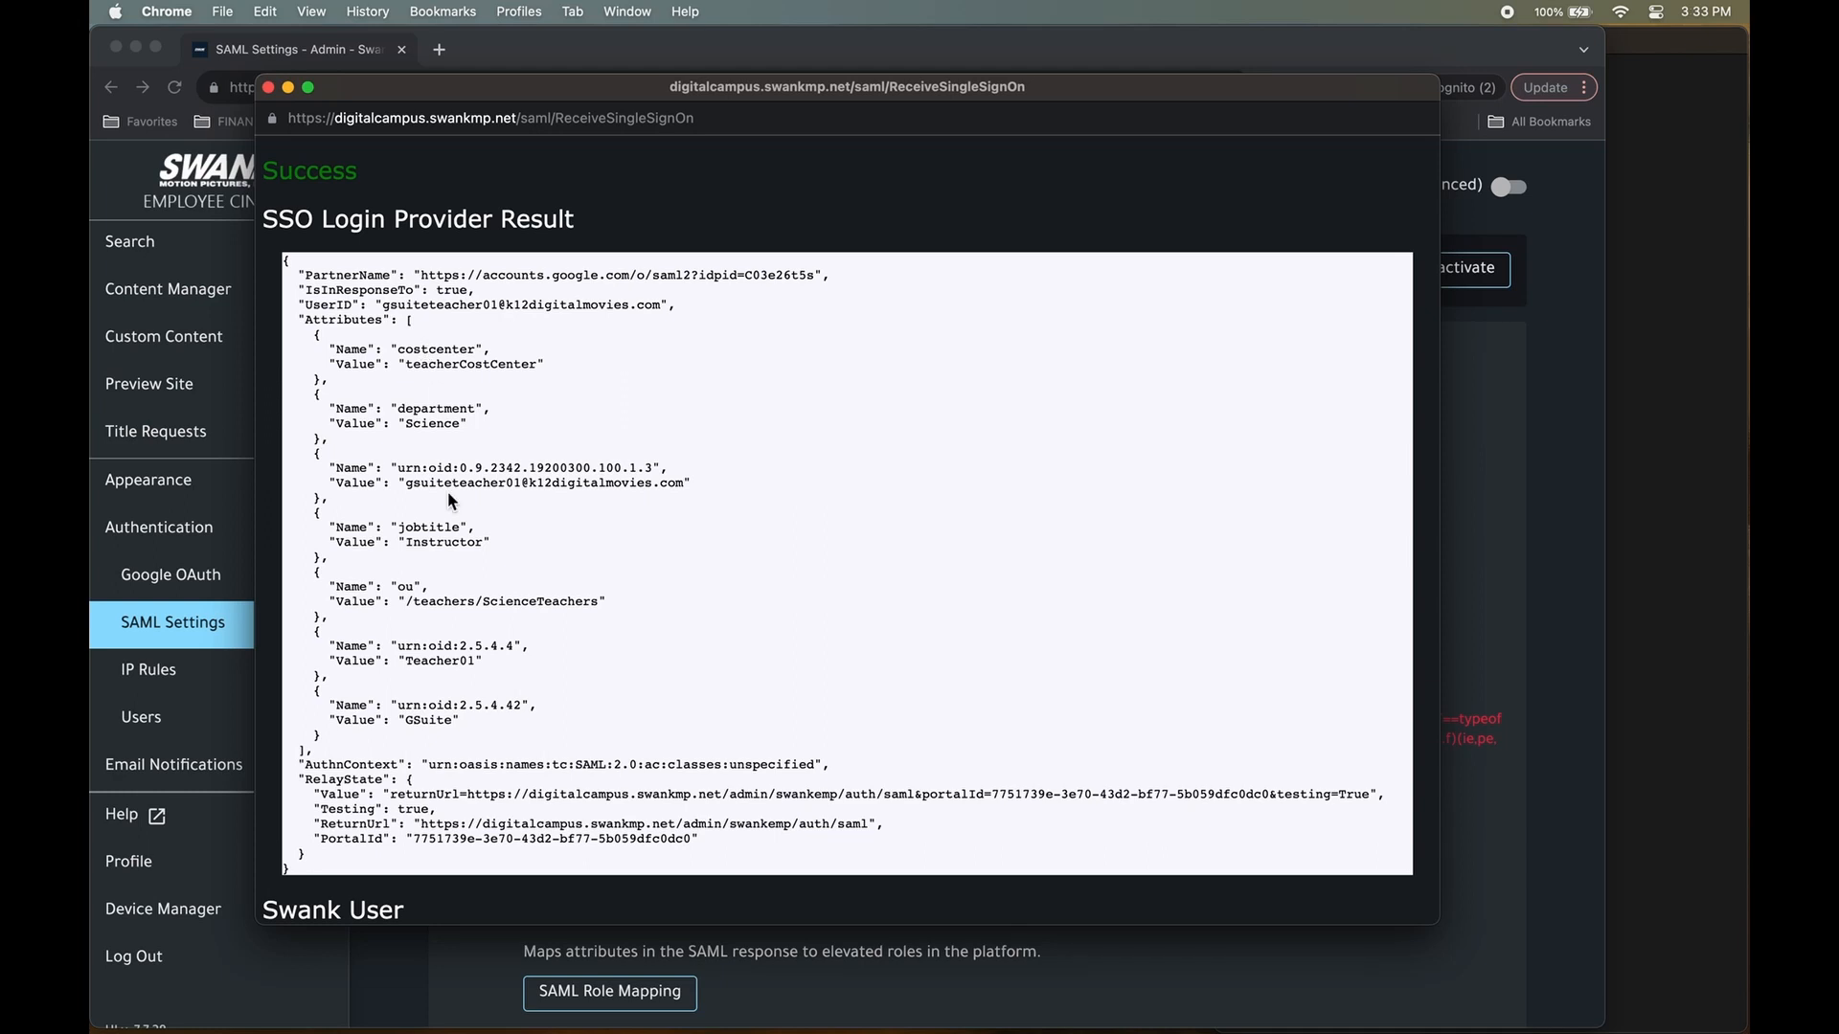
# Highlight returned attribute values and names such as GSuite, Teacher01, the e-mail value and urn:oid:2.5.4.42.
pyautogui.tripleClick(427, 725)
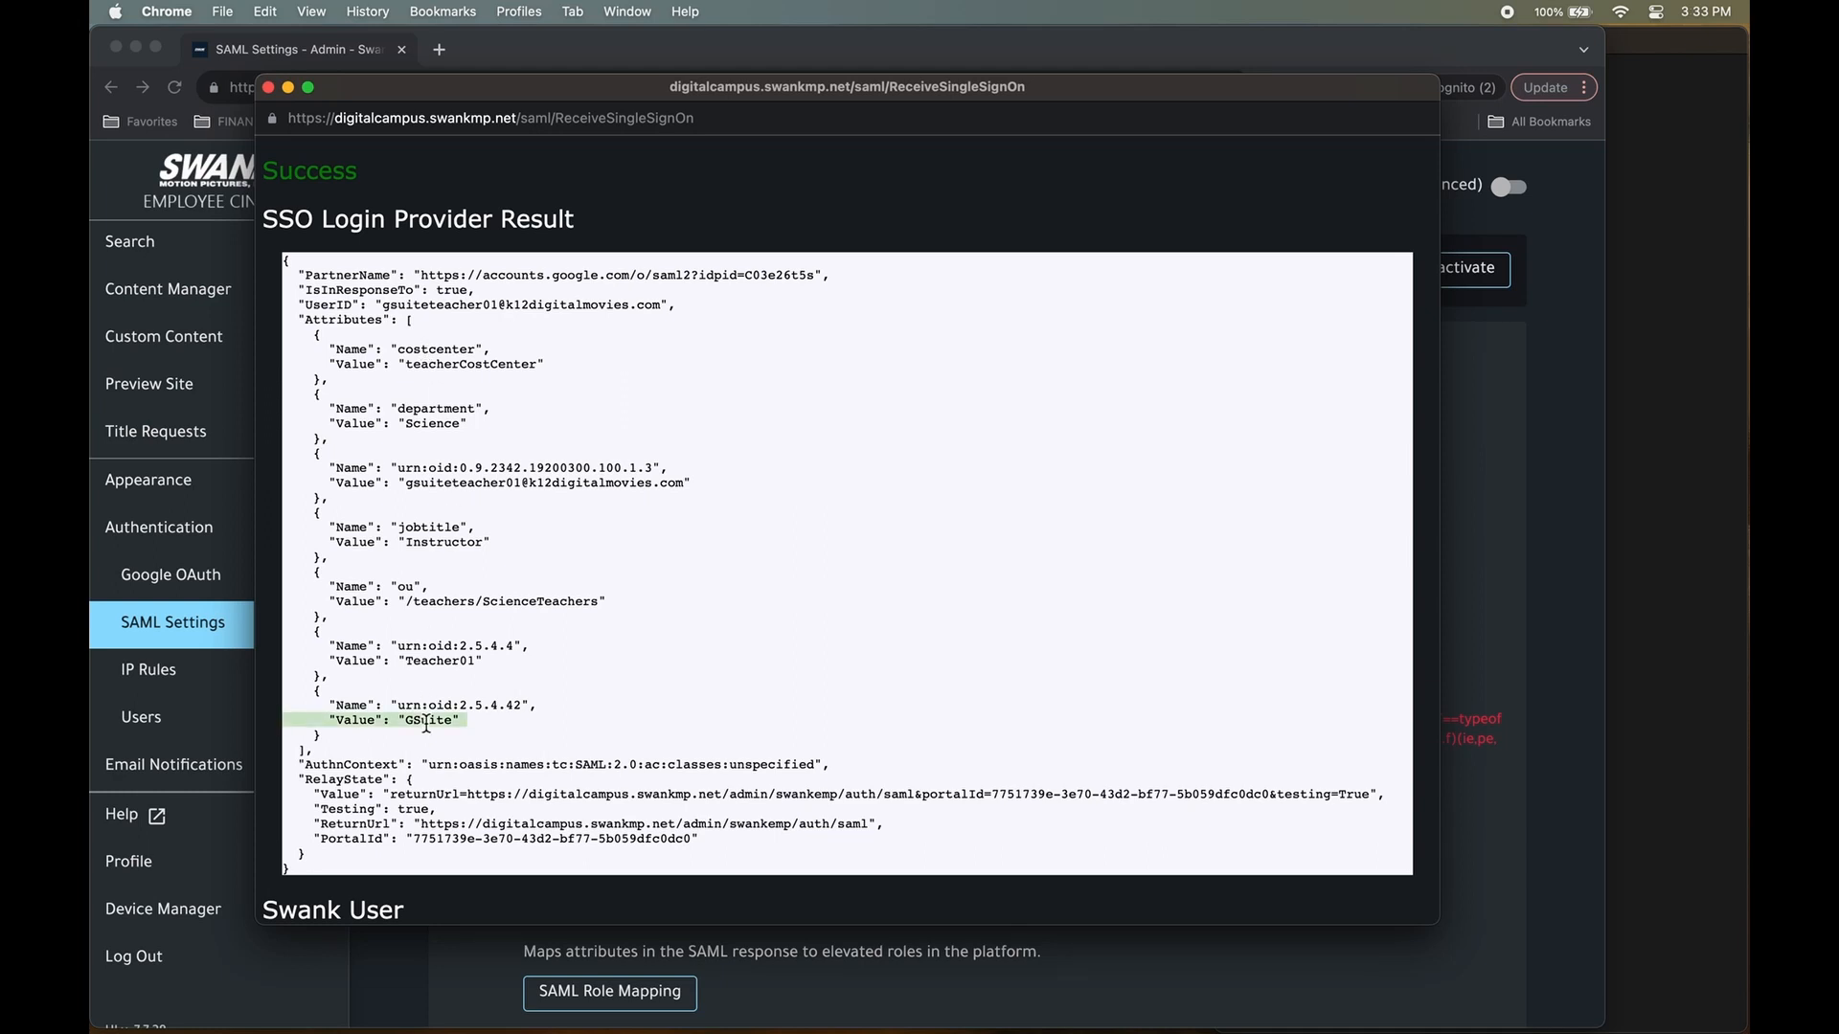
pyautogui.tripleClick(434, 660)
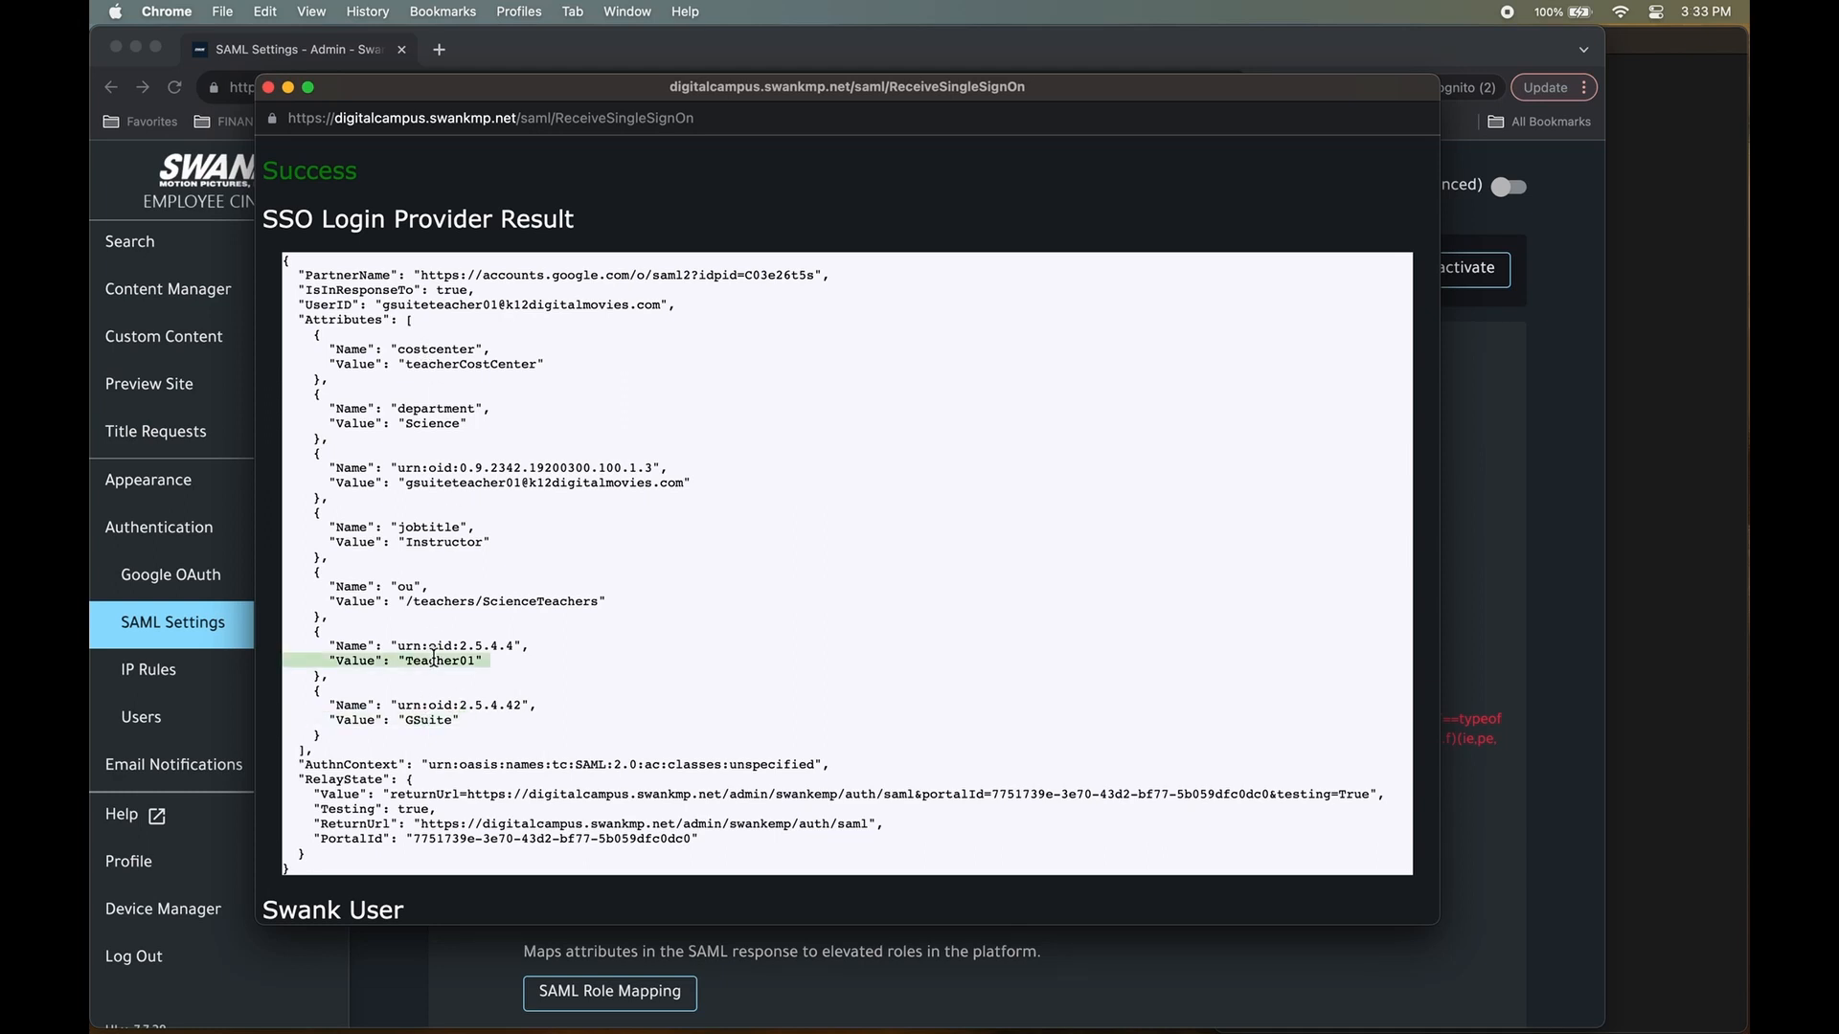
pyautogui.tripleClick(463, 486)
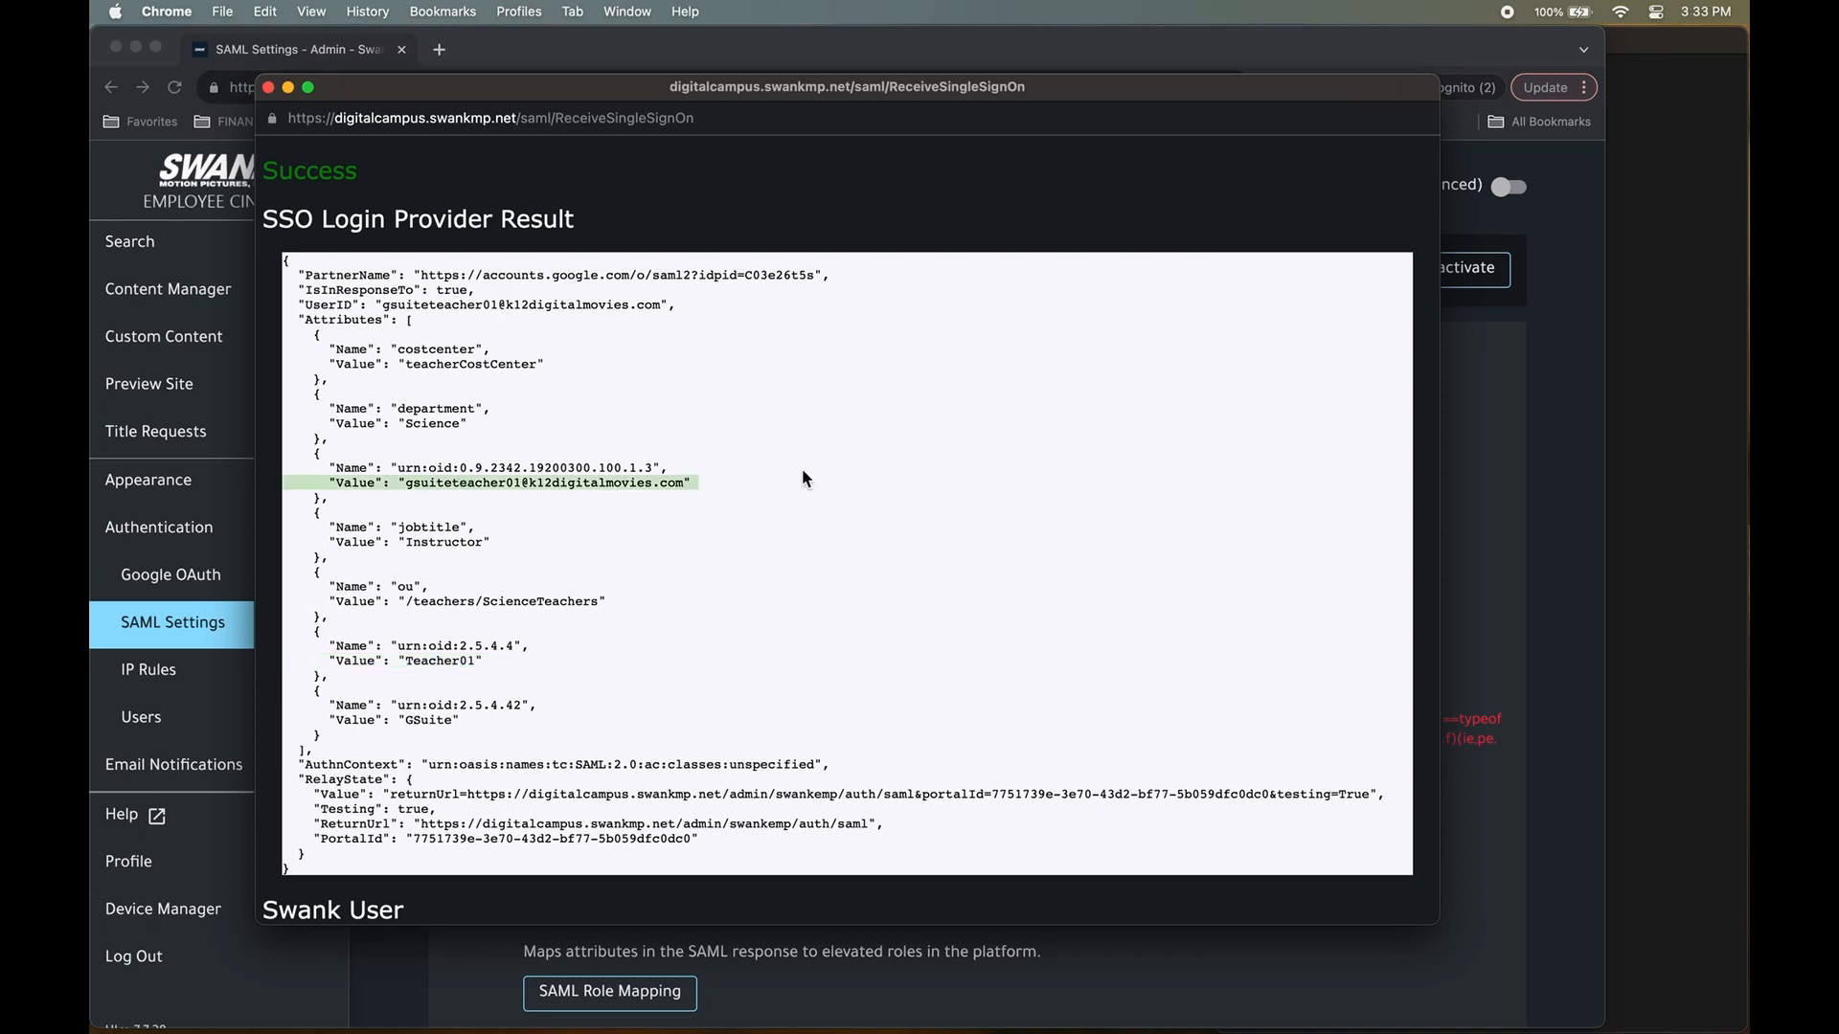
pyautogui.click(696, 482)
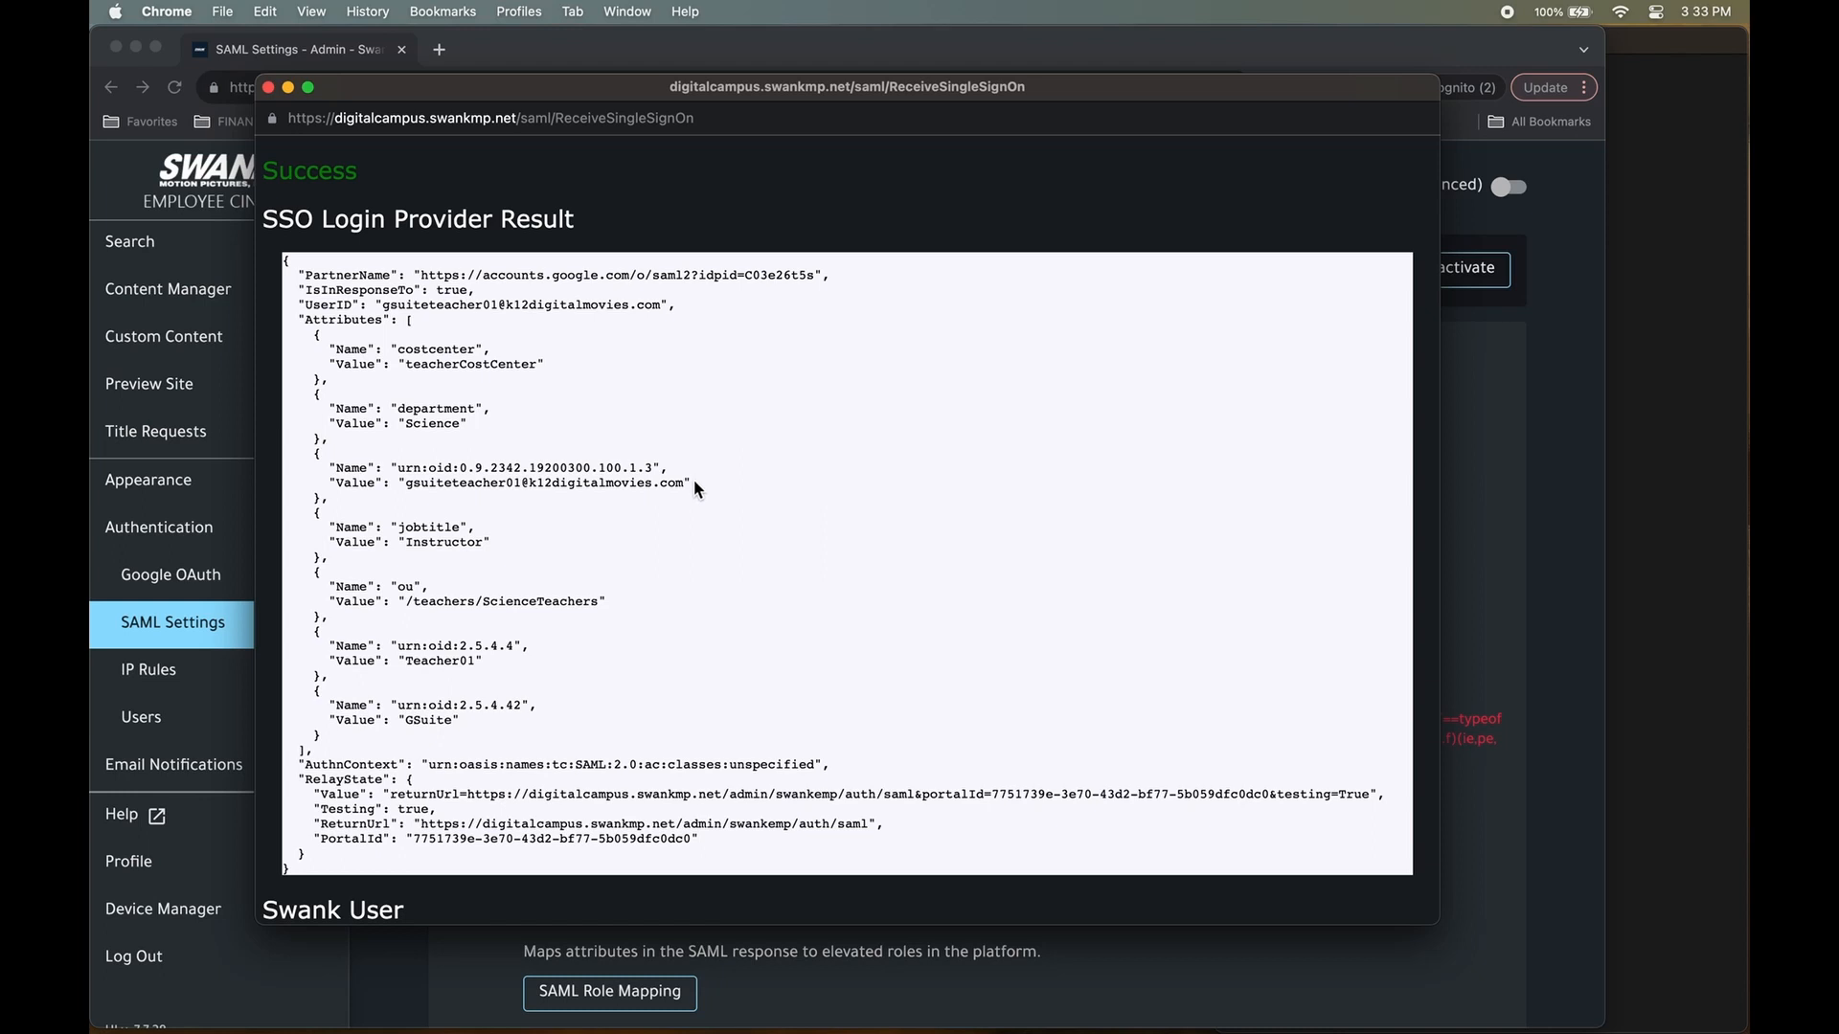
pyautogui.tripleClick(463, 467)
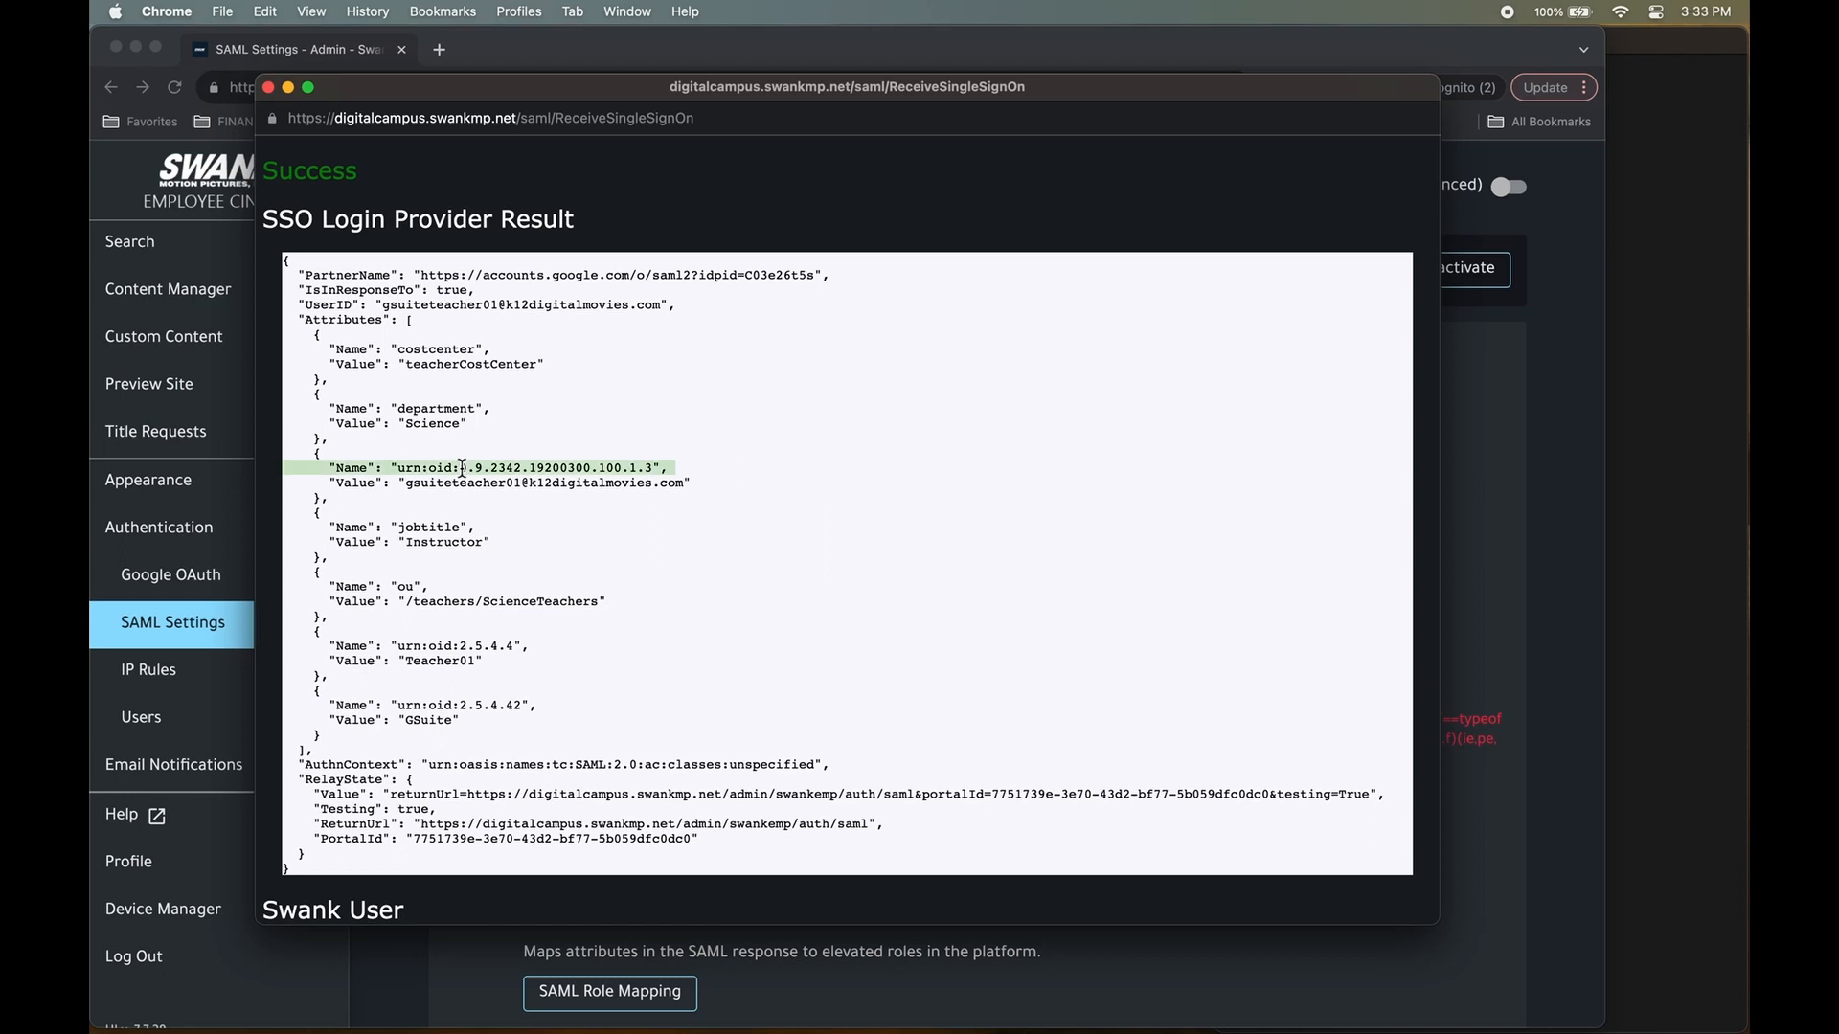
pyautogui.tripleClick(463, 645)
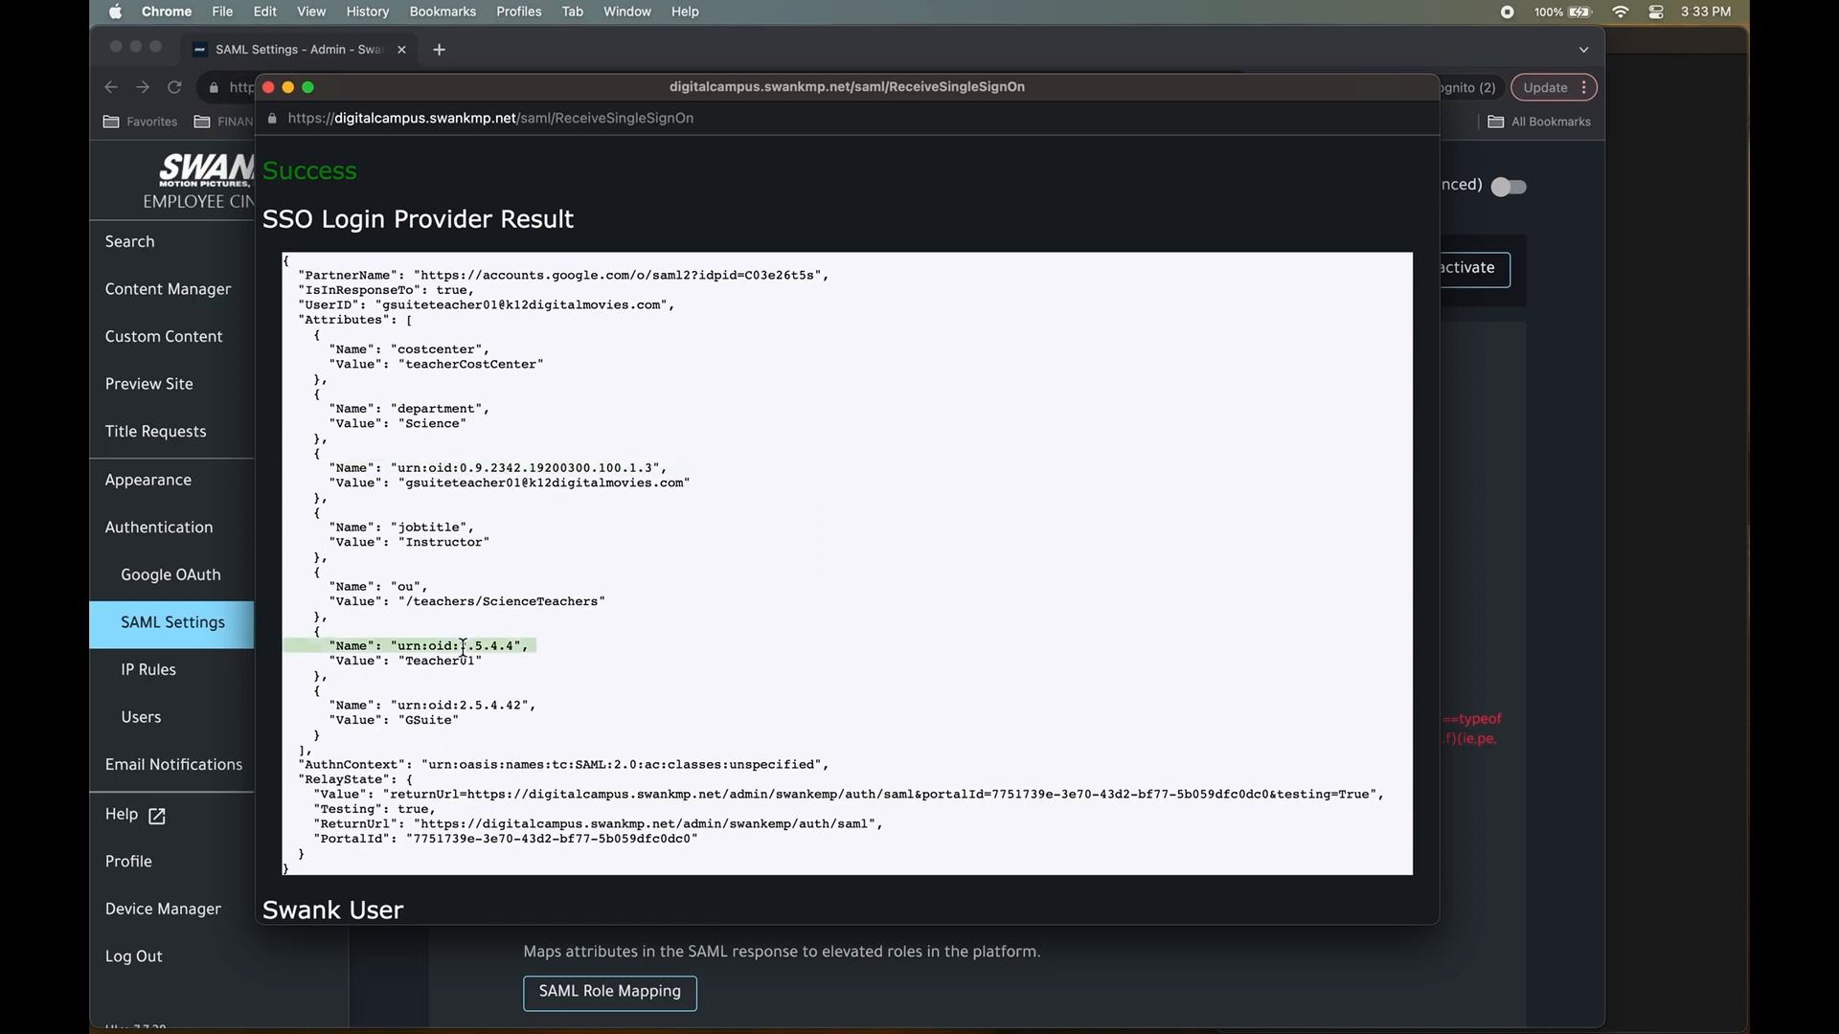
pyautogui.doubleClick(471, 705)
pyautogui.click(470, 705)
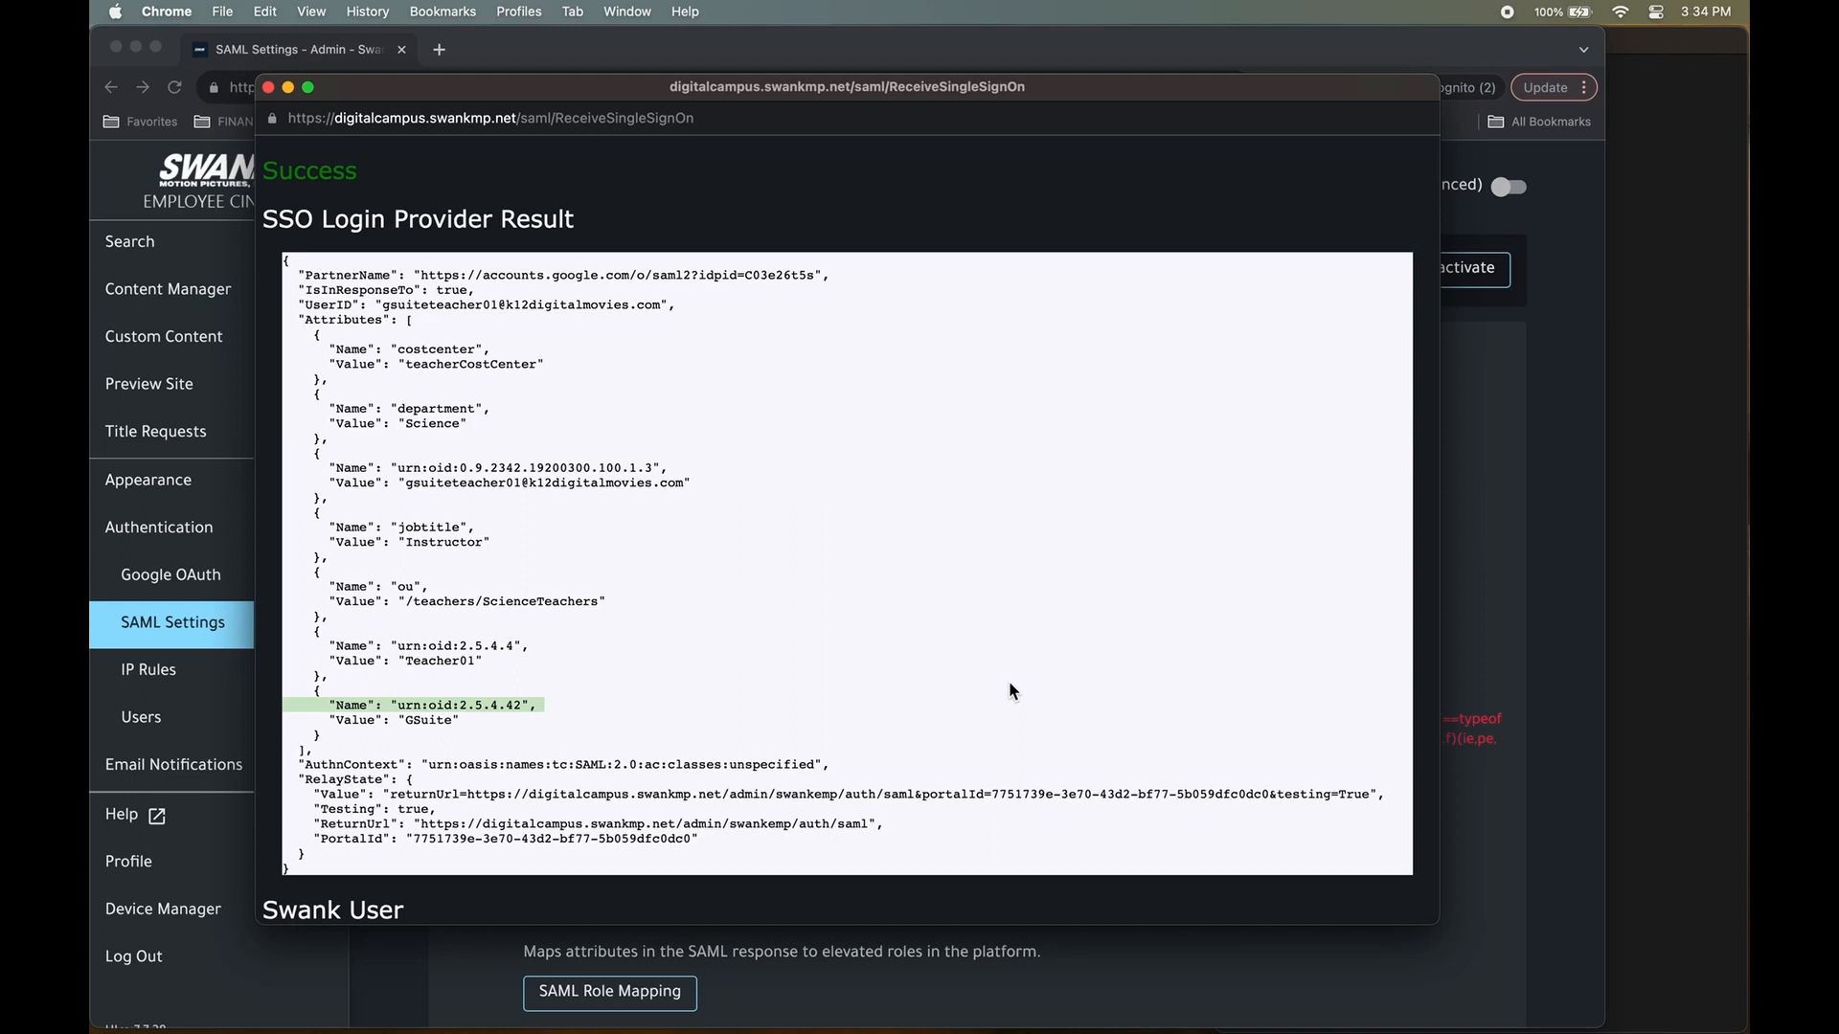
# Select the ou value /teachers/ScienceTeachers, then all attribute lines from costcenter to GSuite.
pyautogui.tripleClick(449, 602)
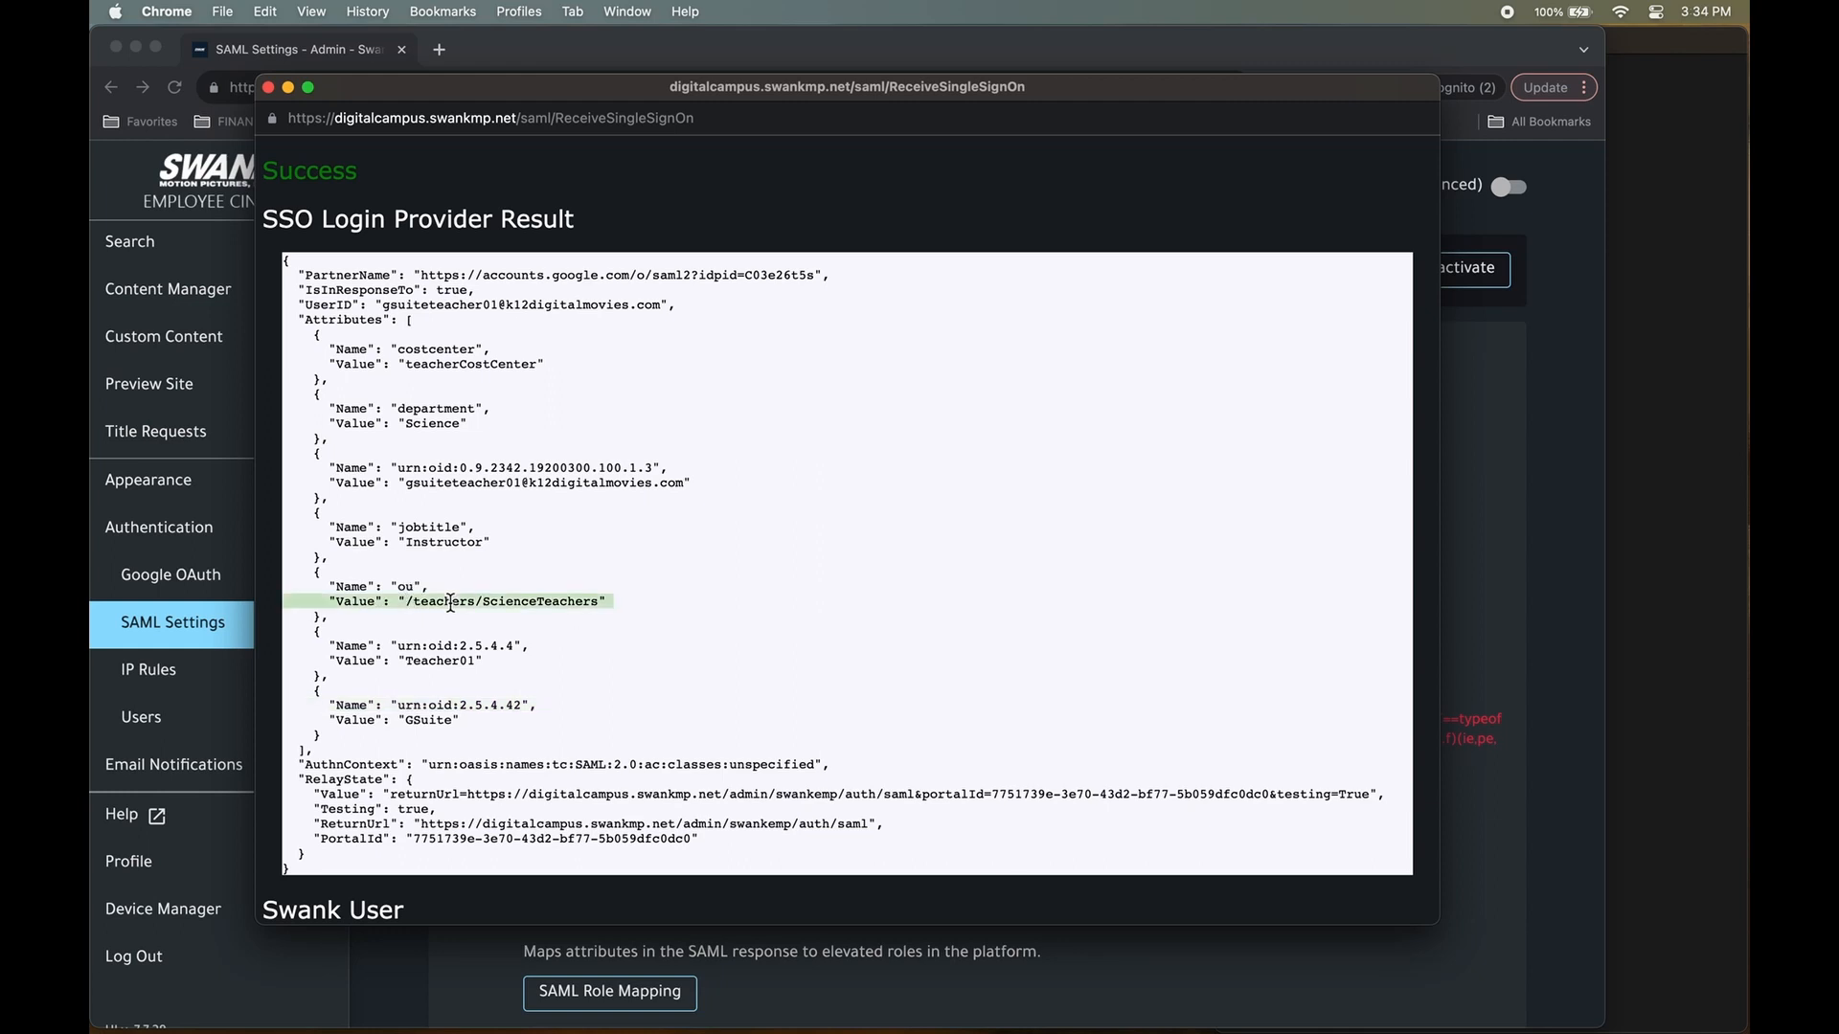
pyautogui.click(614, 603)
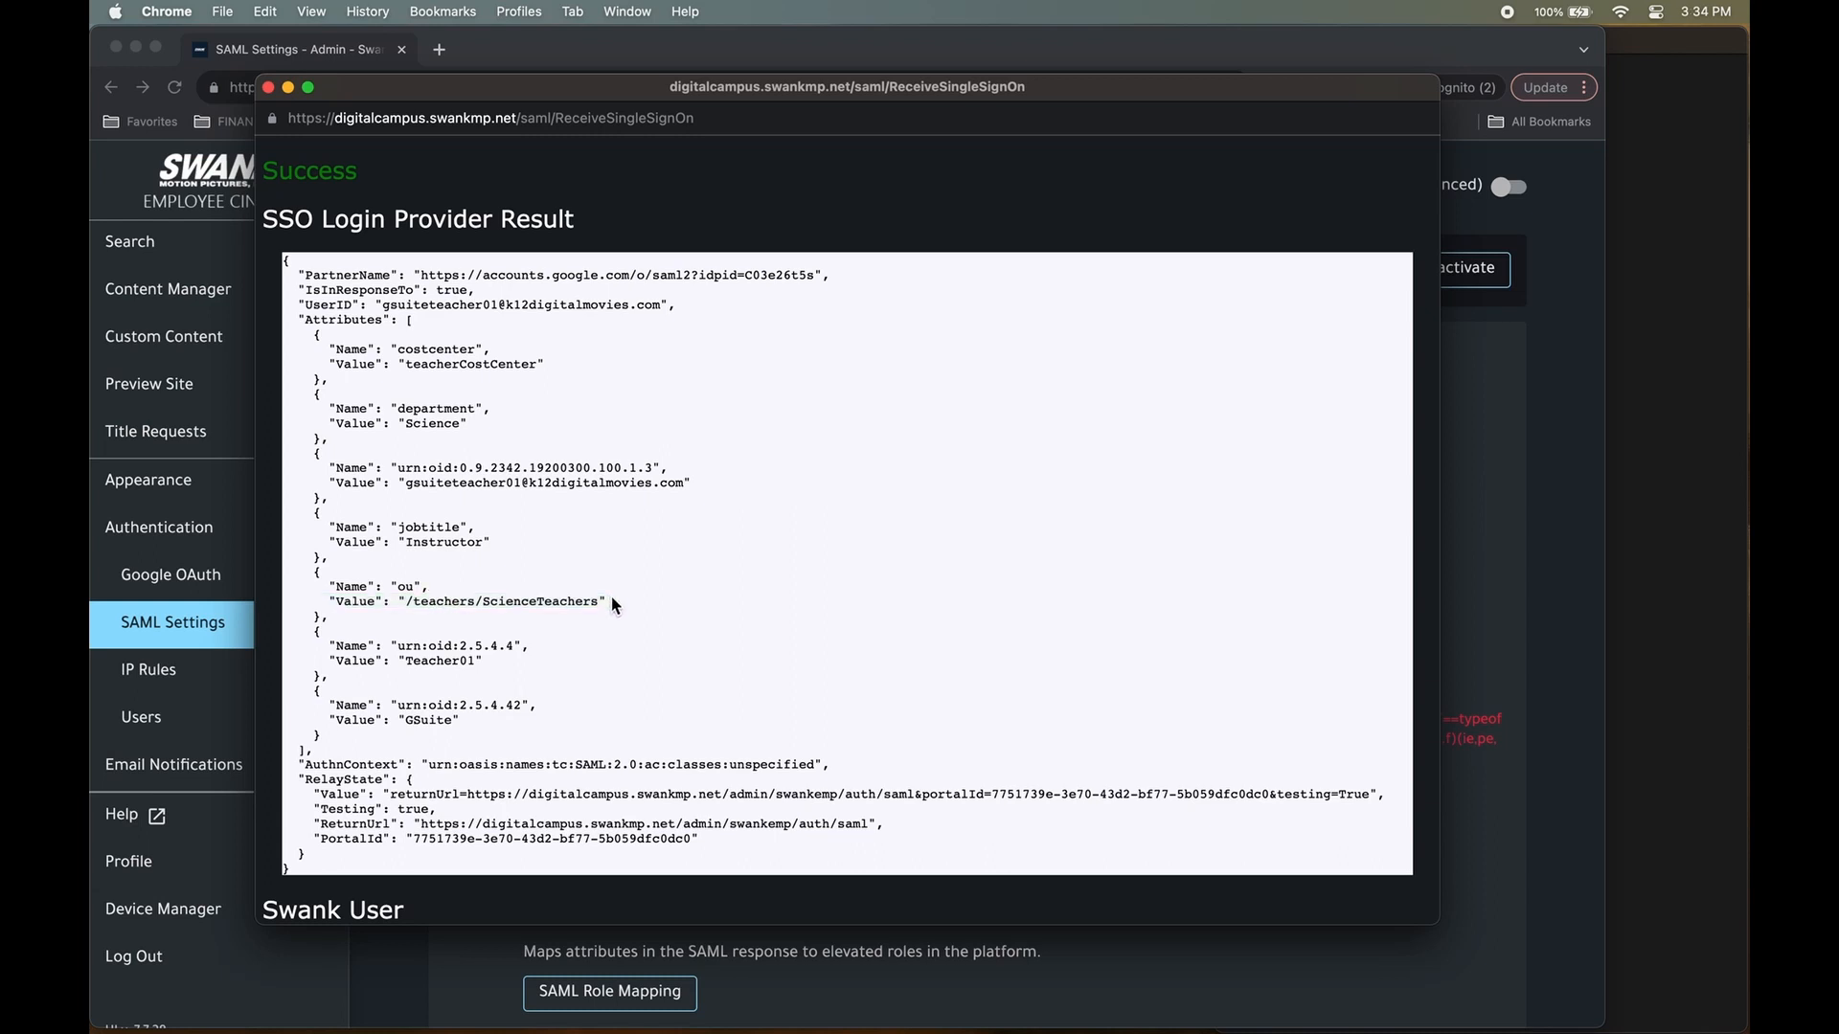
pyautogui.moveTo(613, 602); pyautogui.dragTo(331, 592)
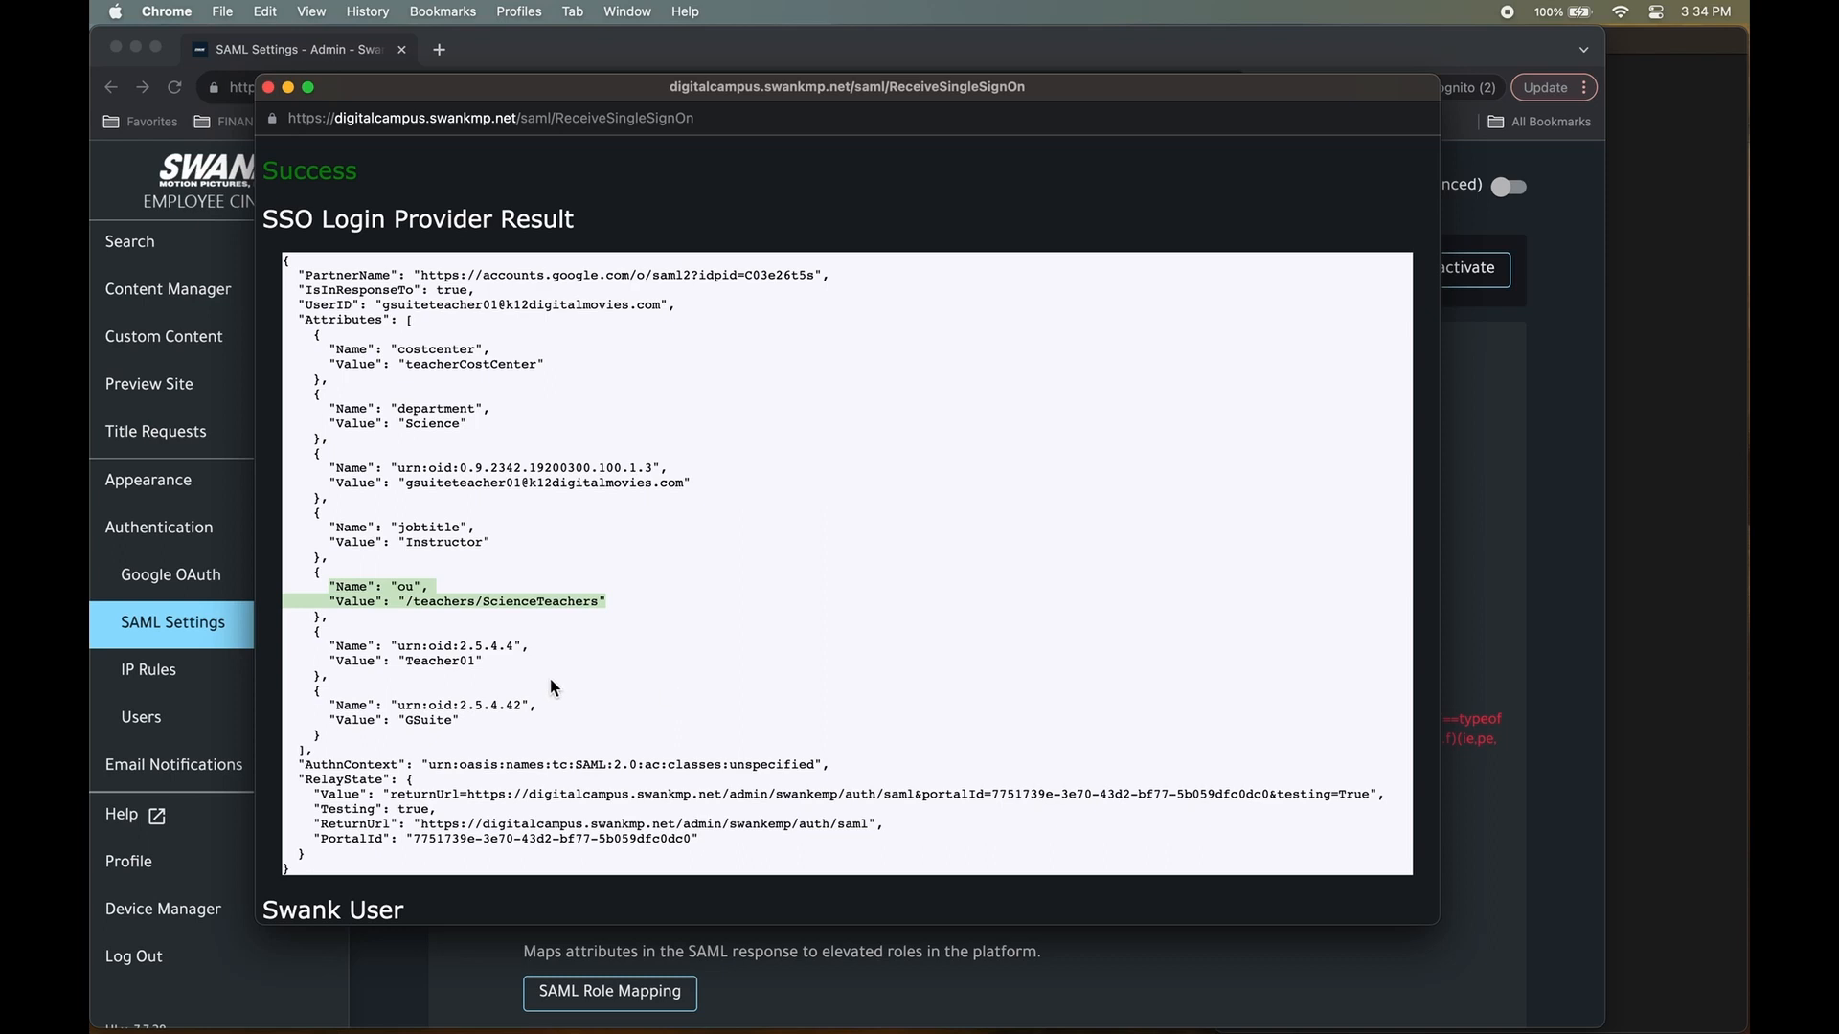
pyautogui.tripleClick(501, 602)
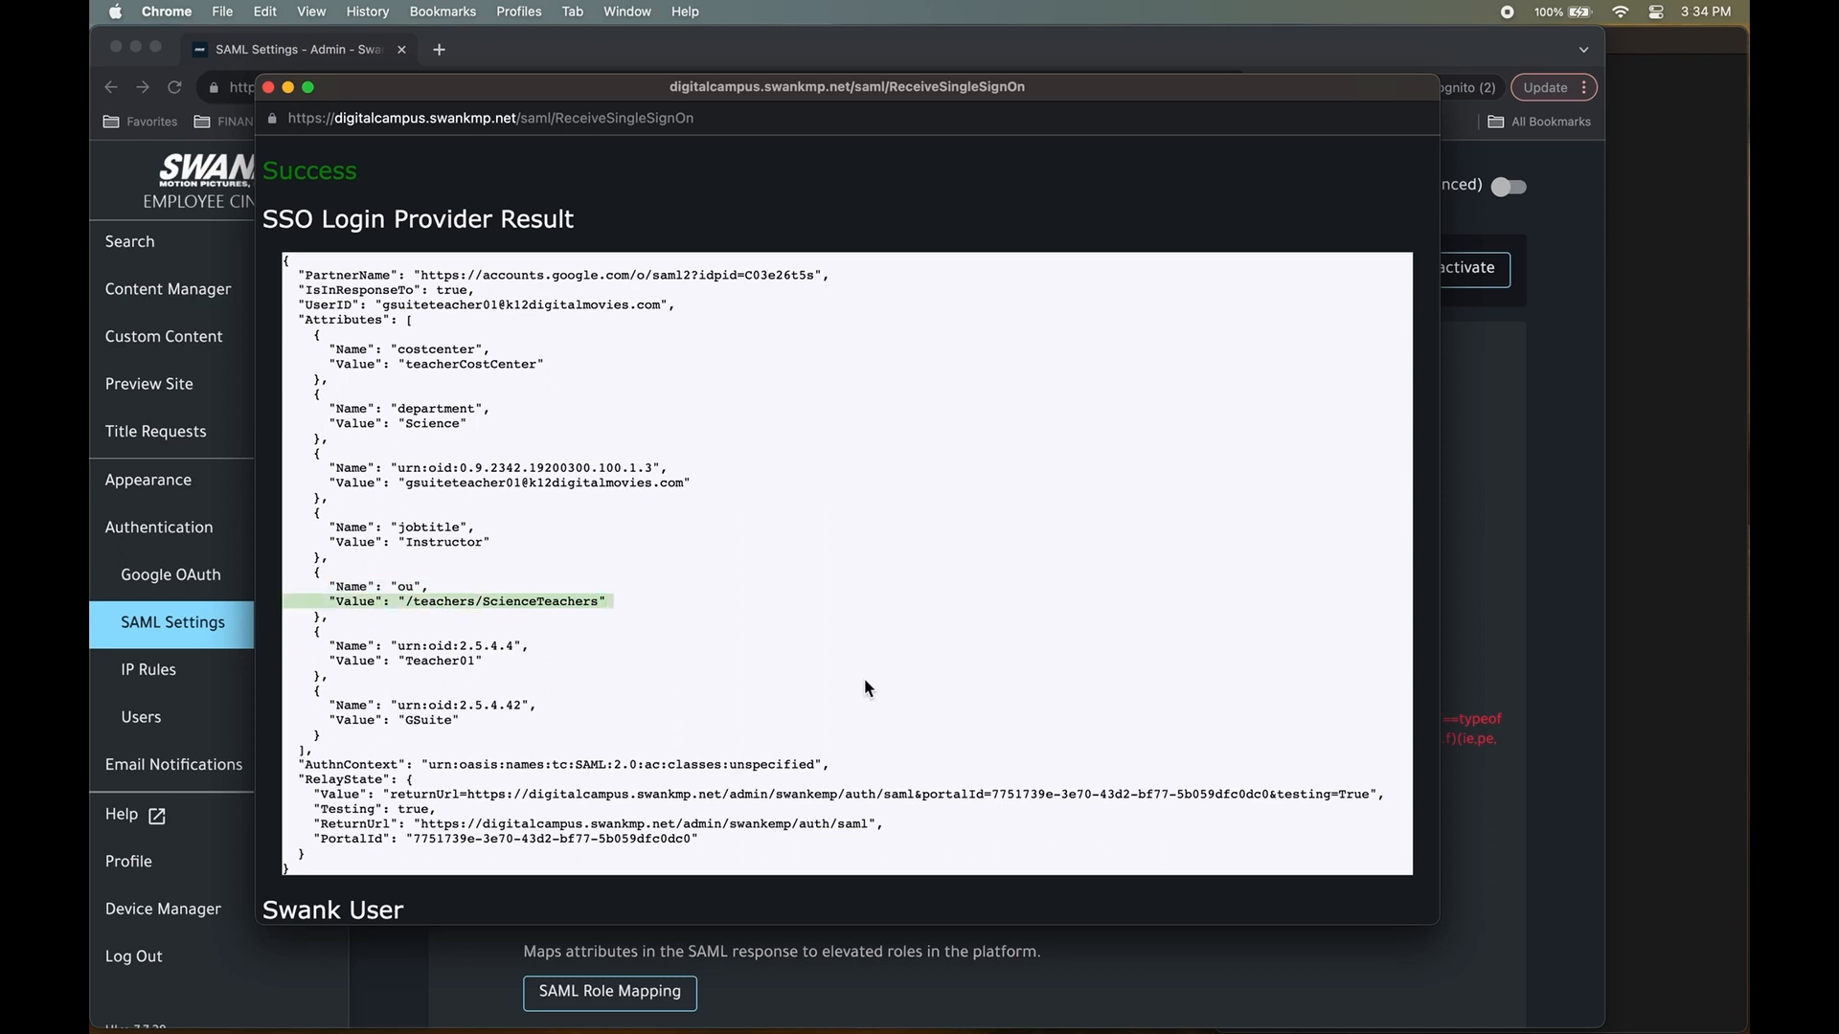
pyautogui.doubleClick(406, 587)
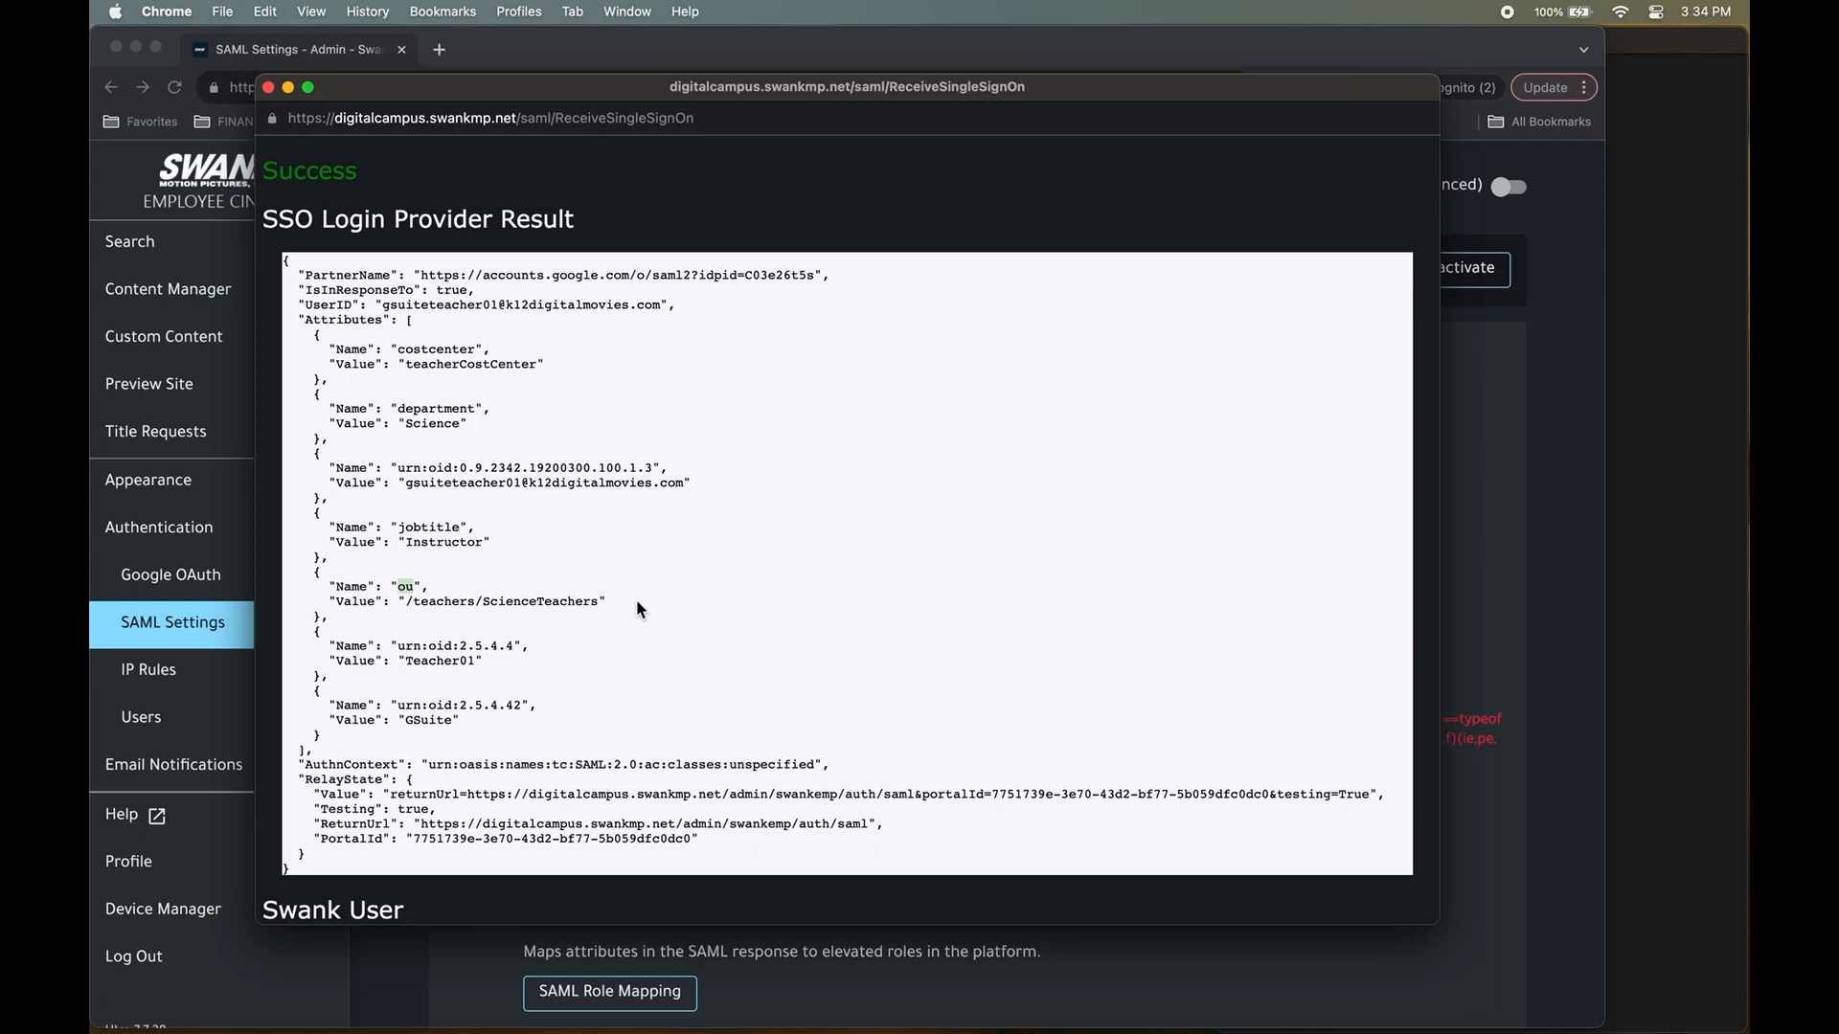
pyautogui.tripleClick(518, 601)
pyautogui.click(542, 638)
pyautogui.moveTo(462, 720); pyautogui.dragTo(289, 356)
# Copy the selected attribute lines and paste them into the untitled TextEdit note.
pyautogui.rightClick(376, 345)
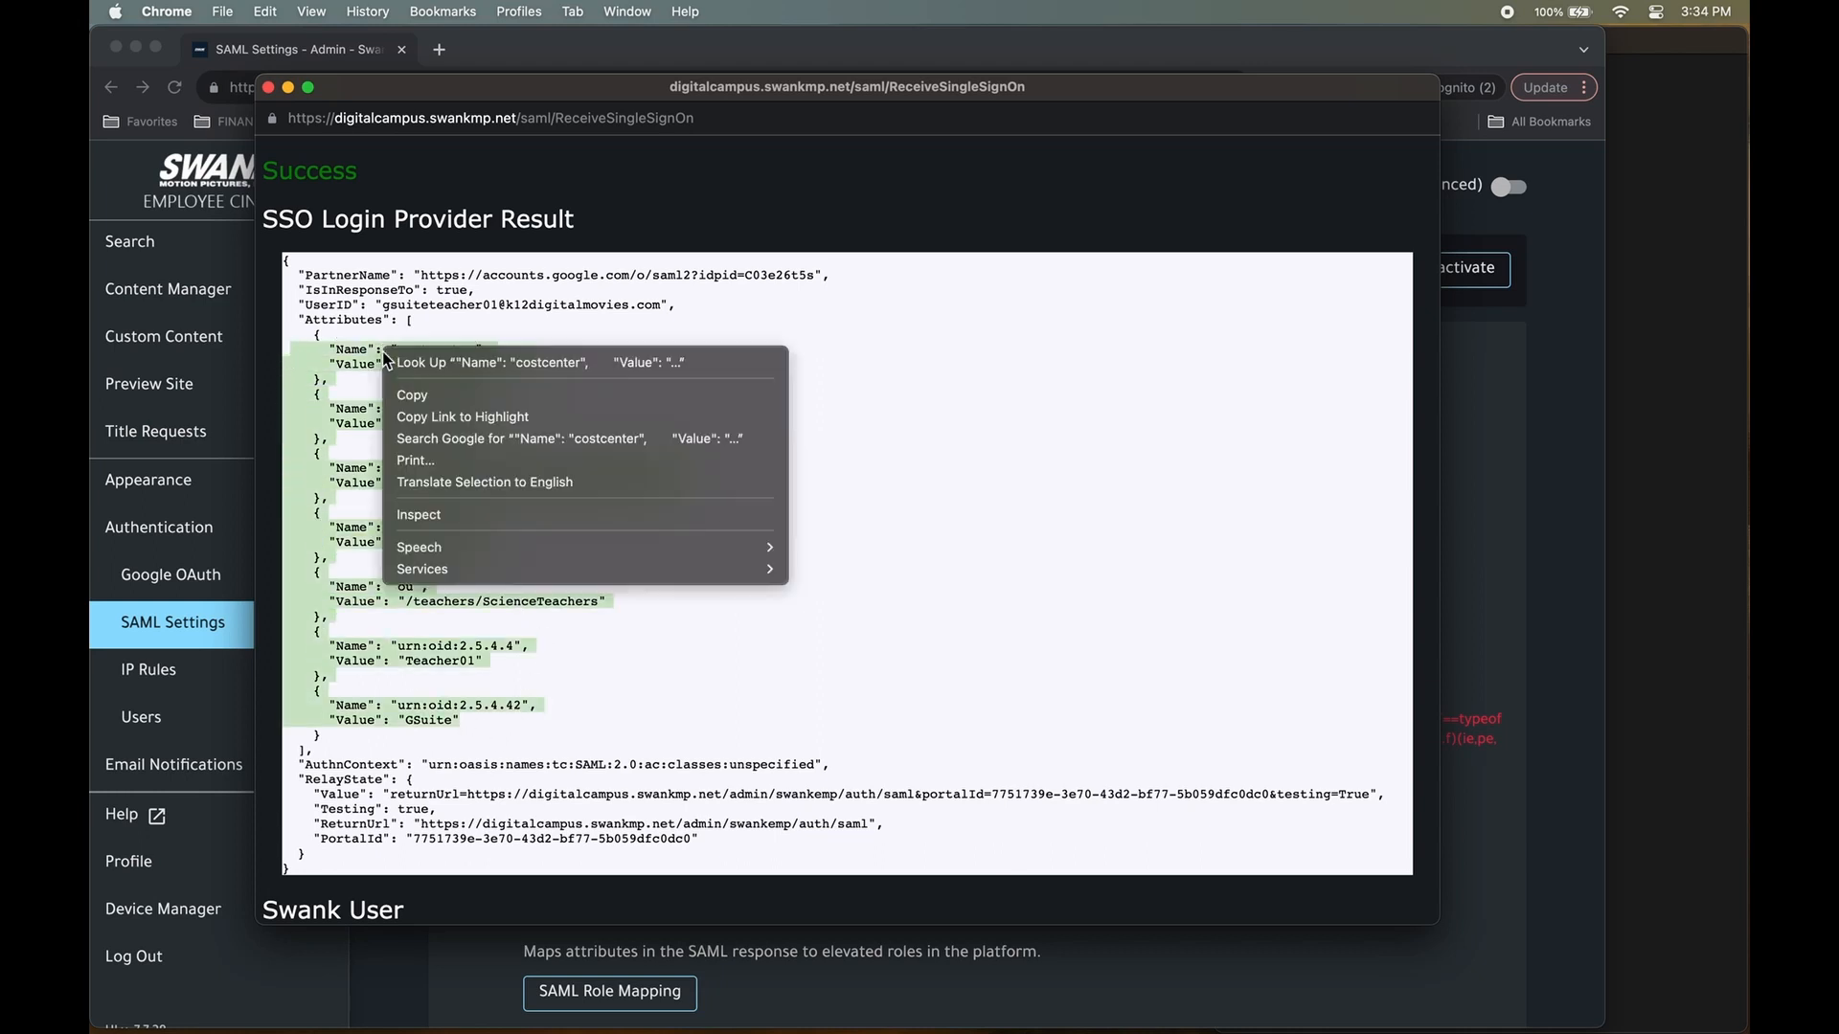
pyautogui.click(424, 400)
pyautogui.click(1691, 395)
pyautogui.rightClick(1381, 303)
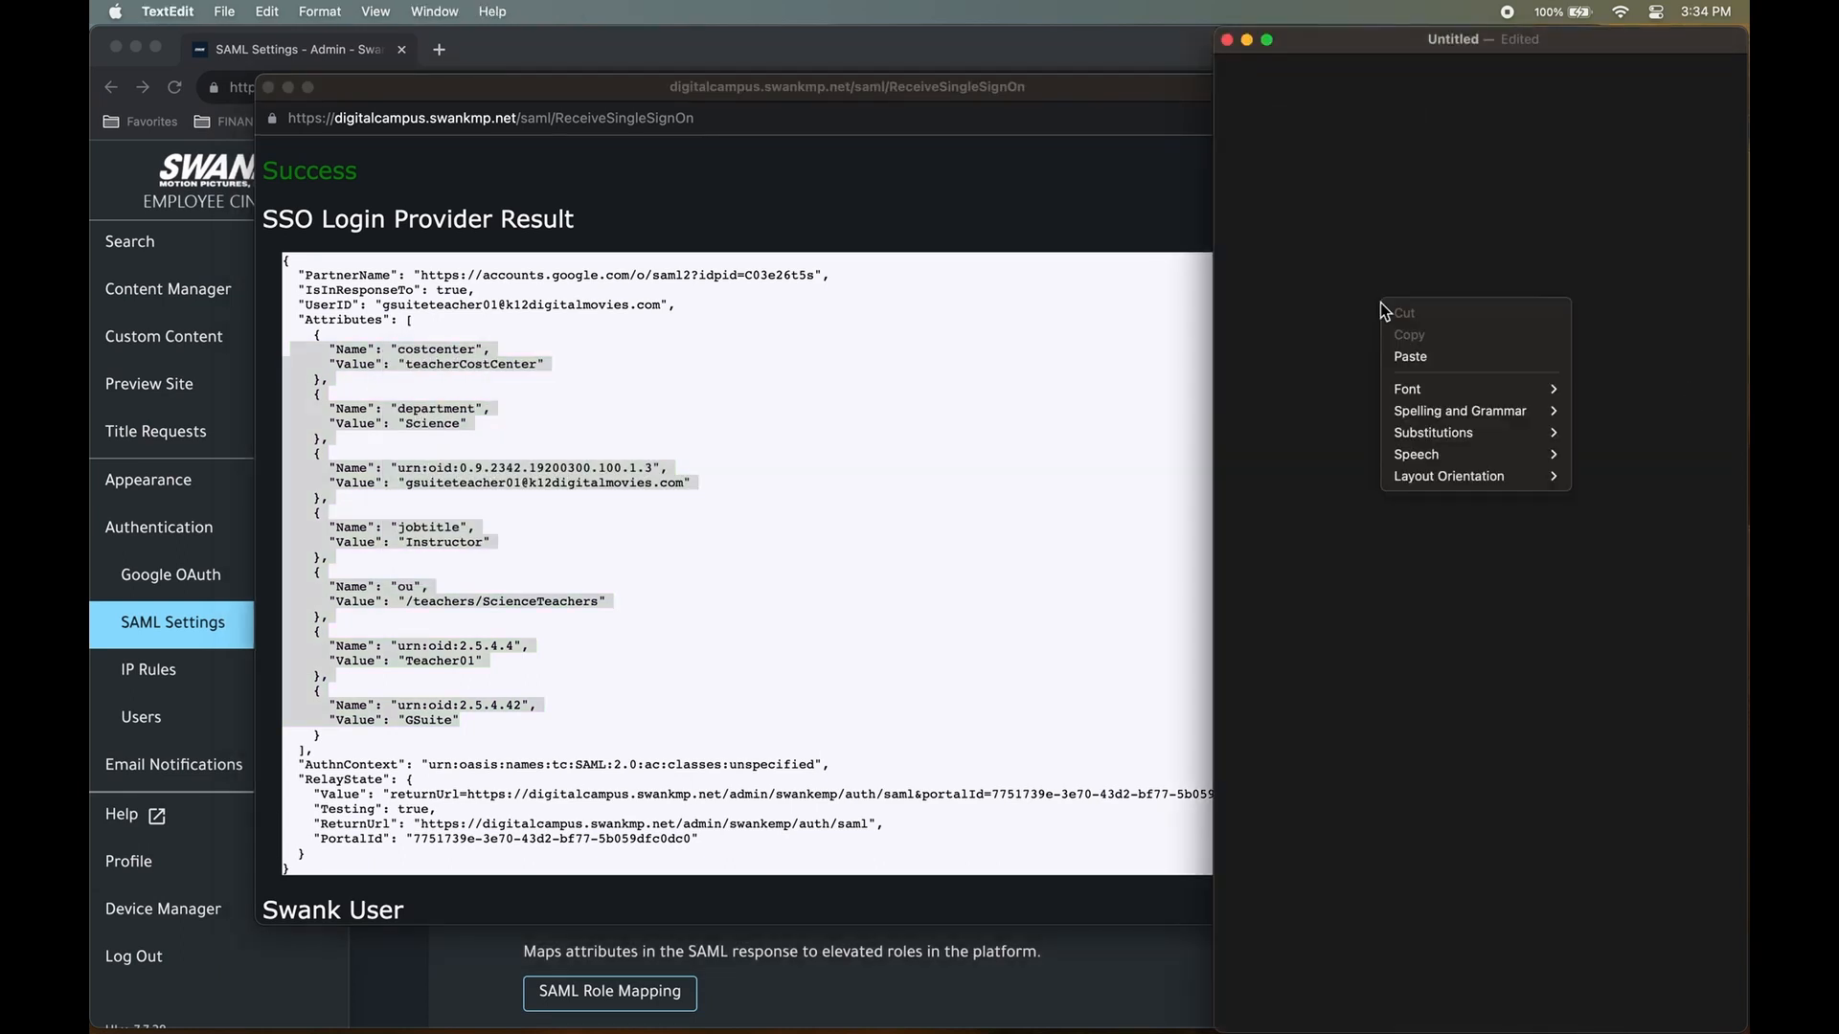
pyautogui.click(1412, 357)
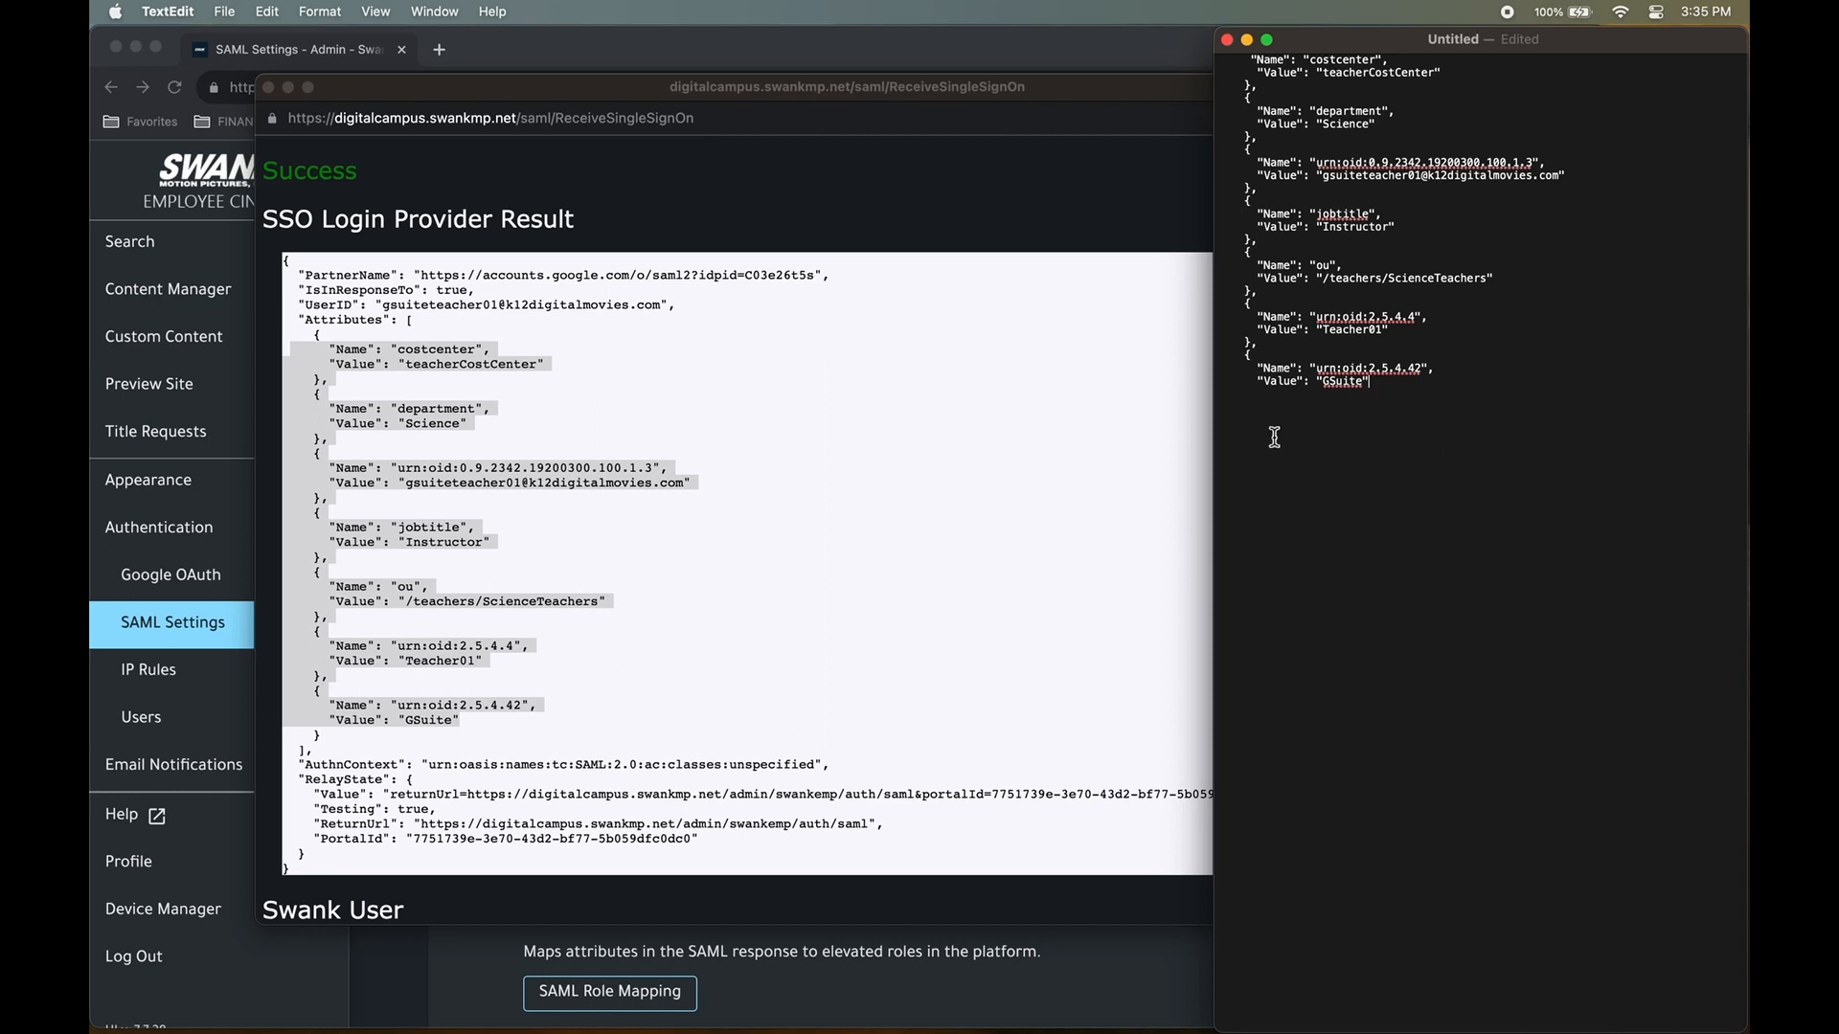
pyautogui.click(682, 194)
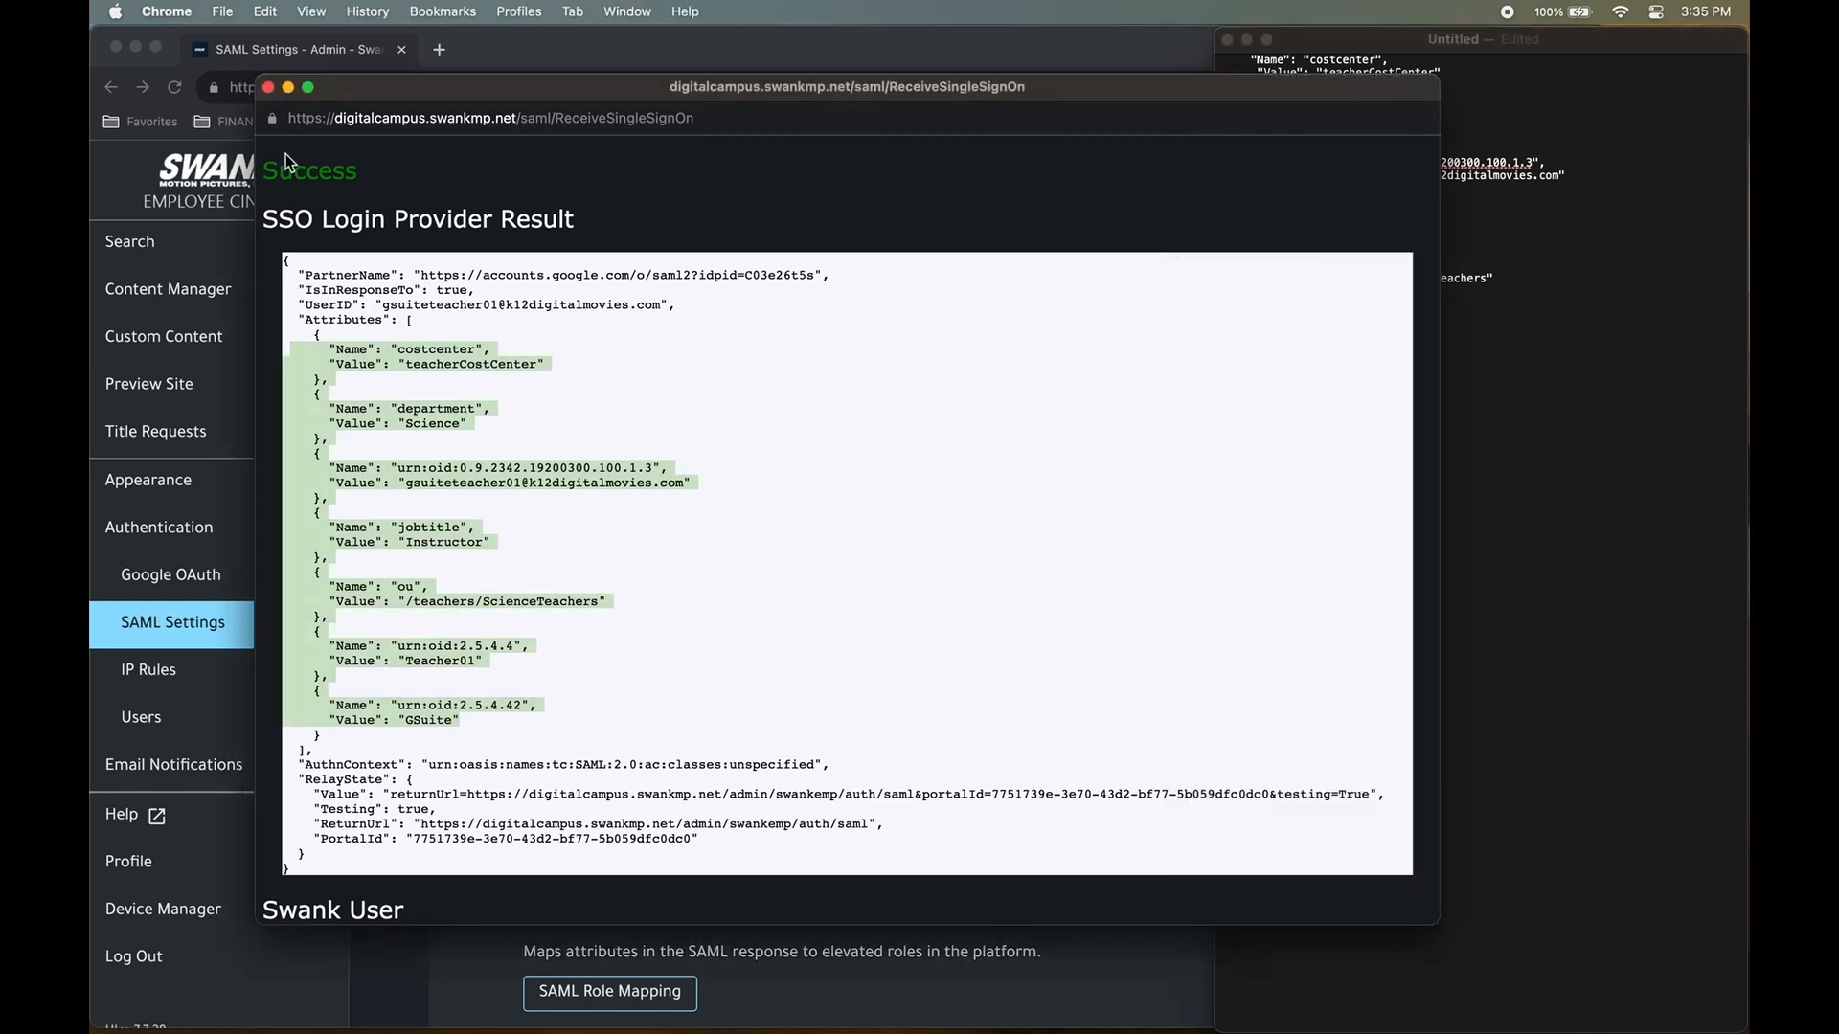
# Close the result popup and add a new SAML role mapping with role Instructor.
pyautogui.click(268, 87)
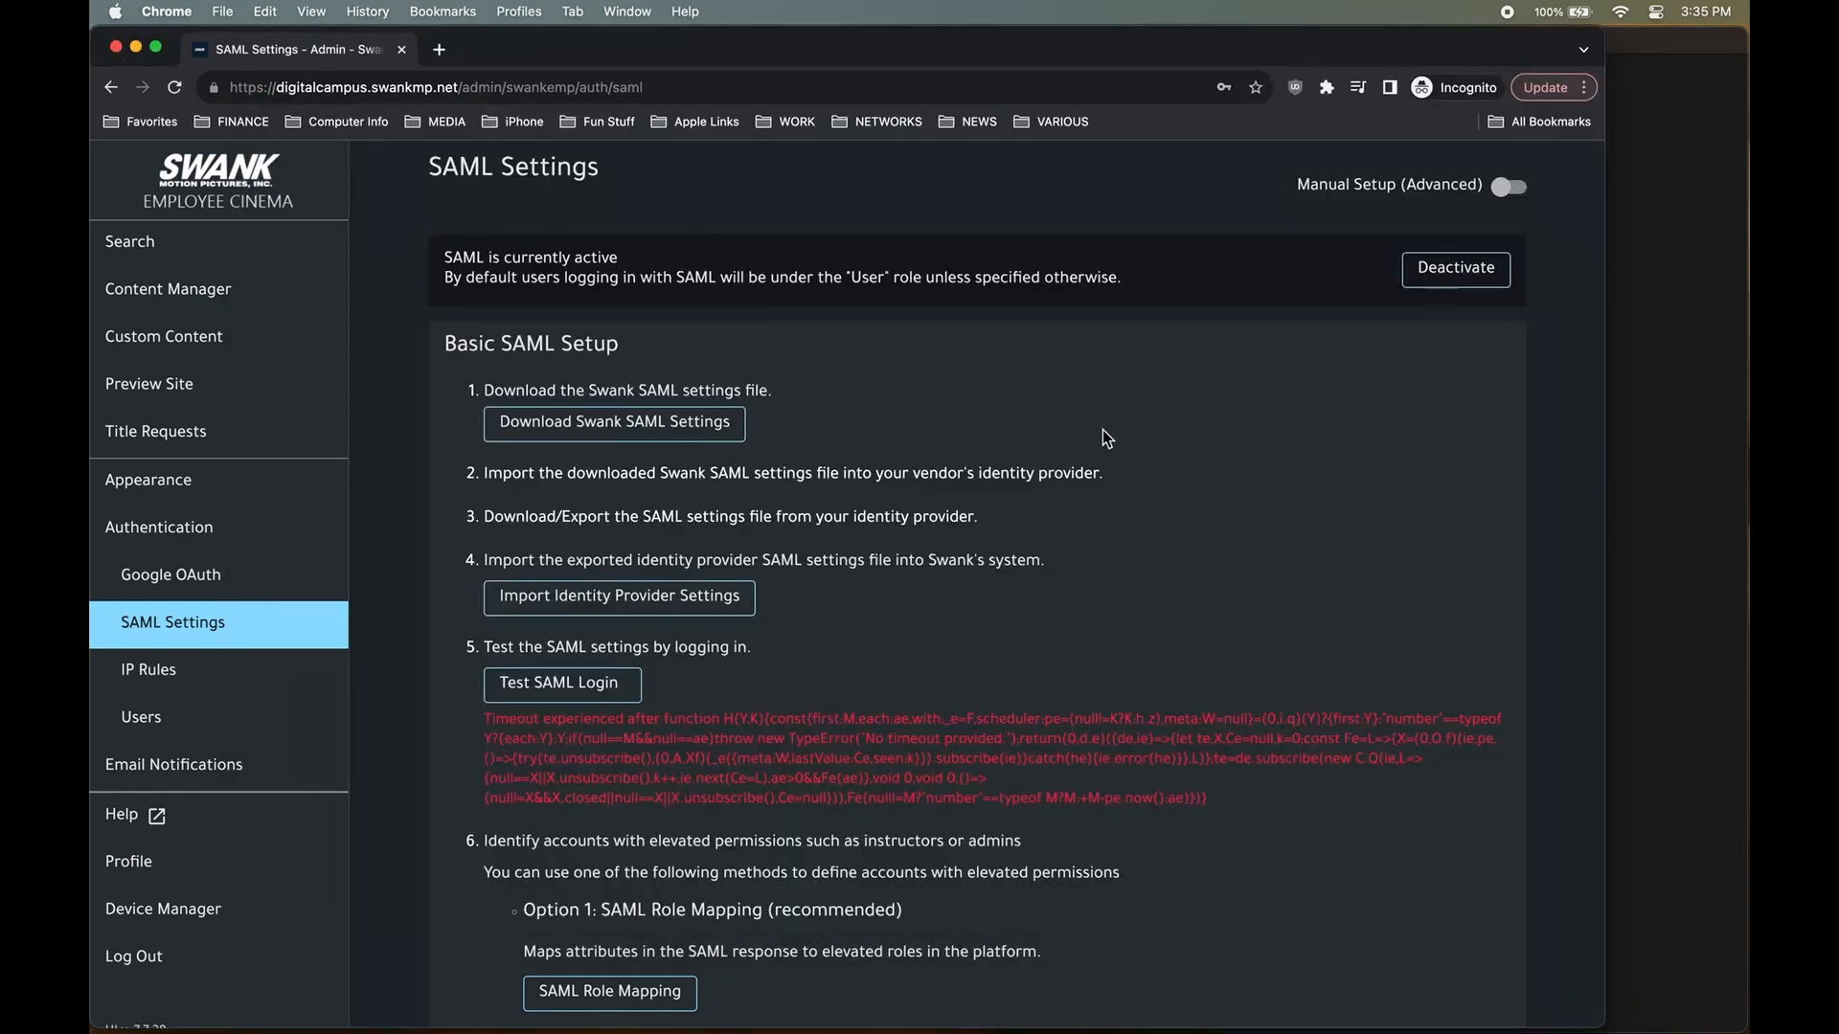
pyautogui.click(613, 998)
pyautogui.click(1426, 436)
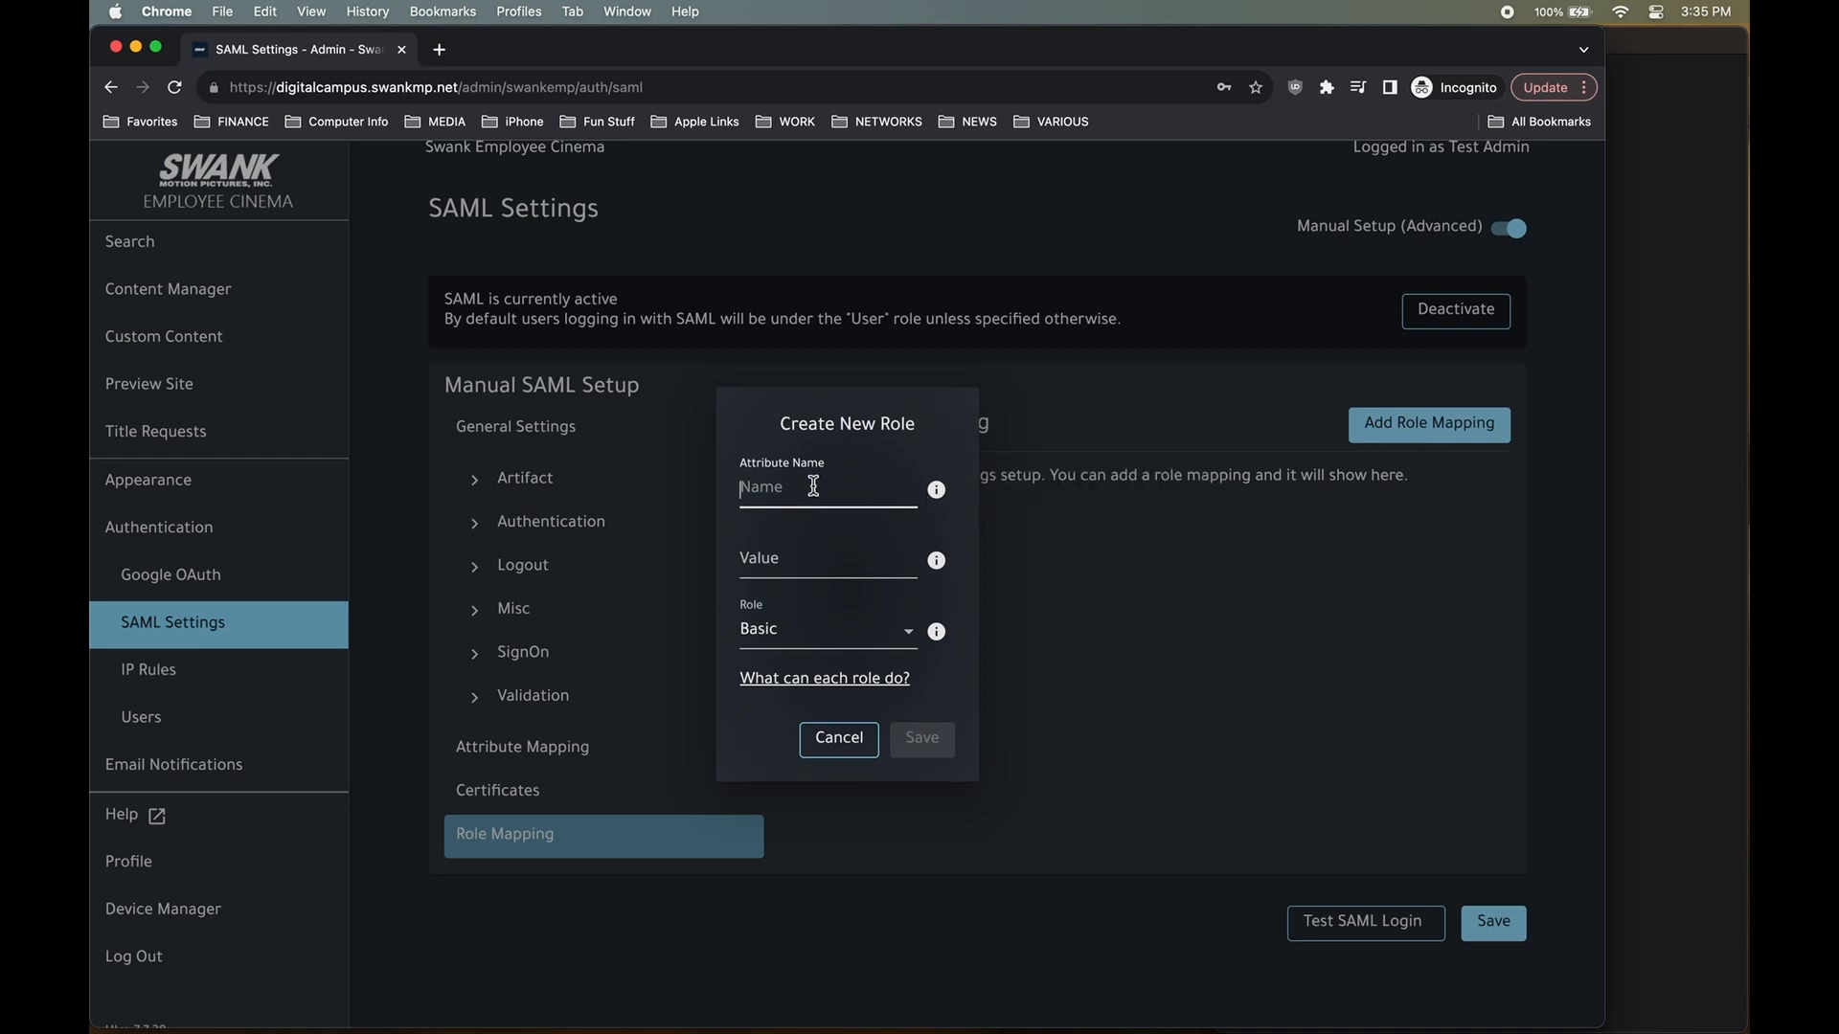
pyautogui.click(773, 471)
pyautogui.click(776, 563)
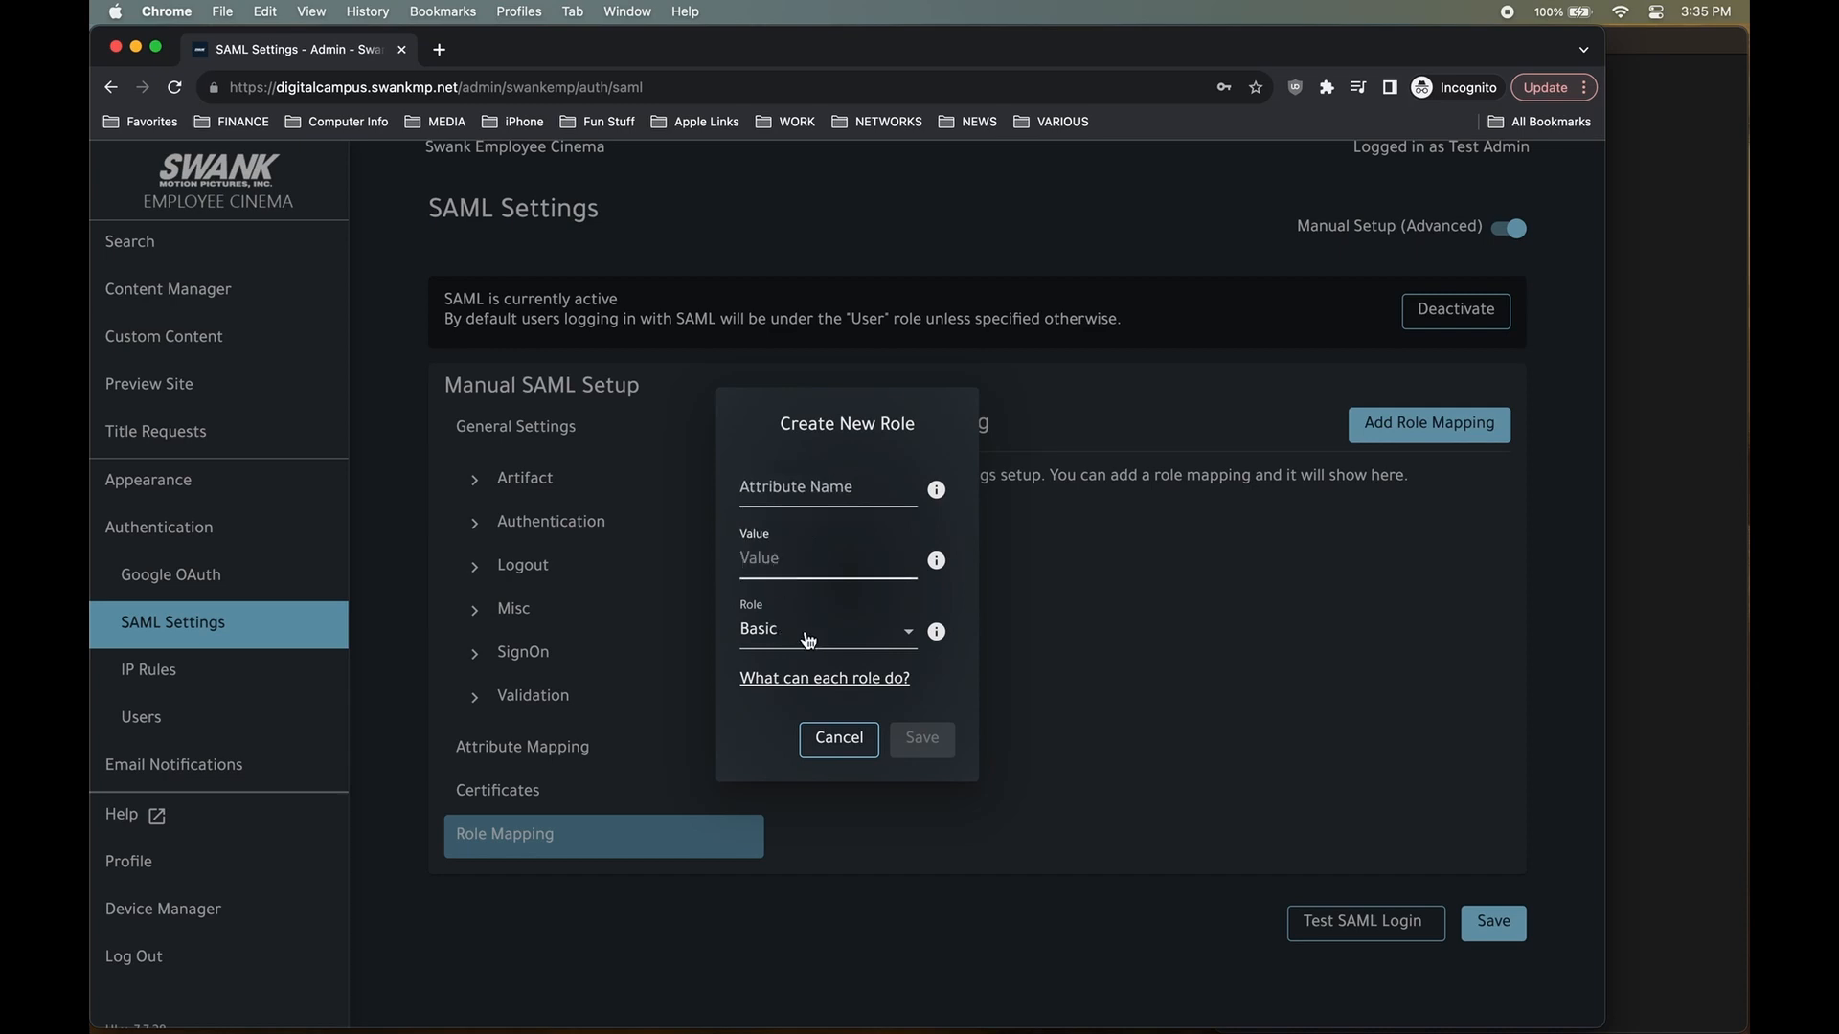
pyautogui.click(781, 599)
pyautogui.click(891, 634)
pyautogui.click(849, 733)
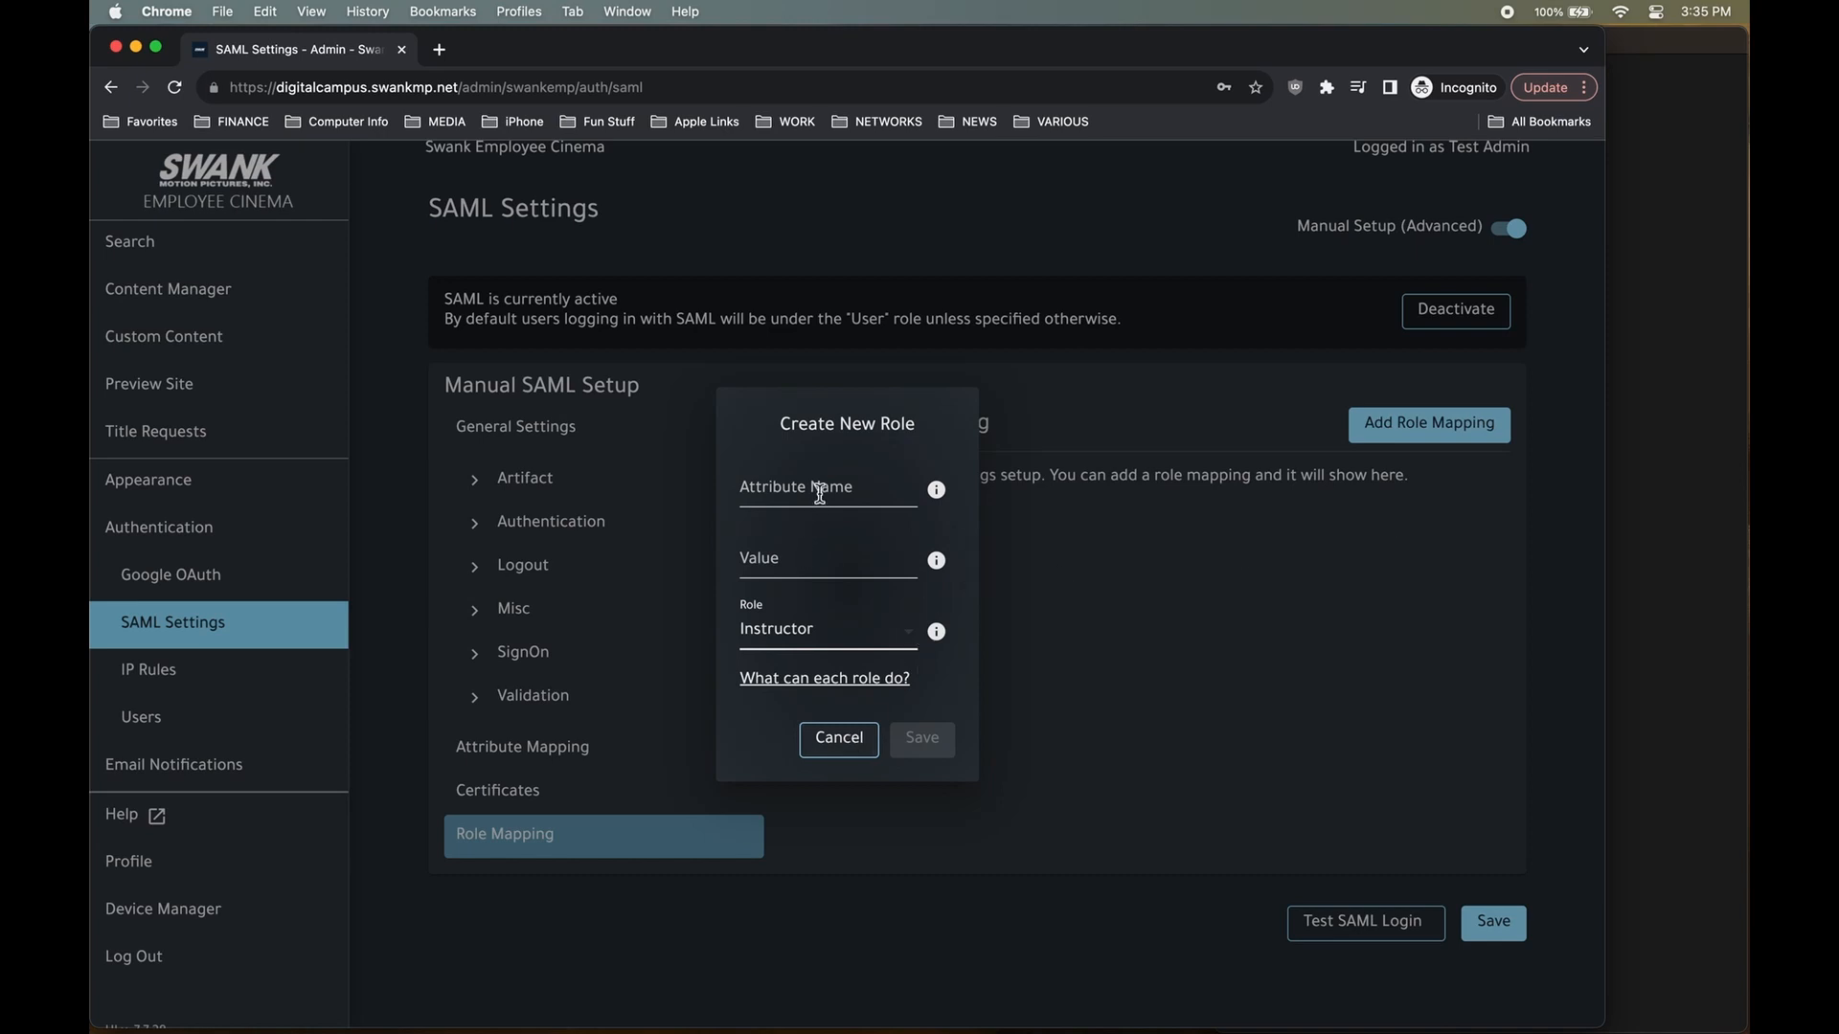
pyautogui.click(1693, 466)
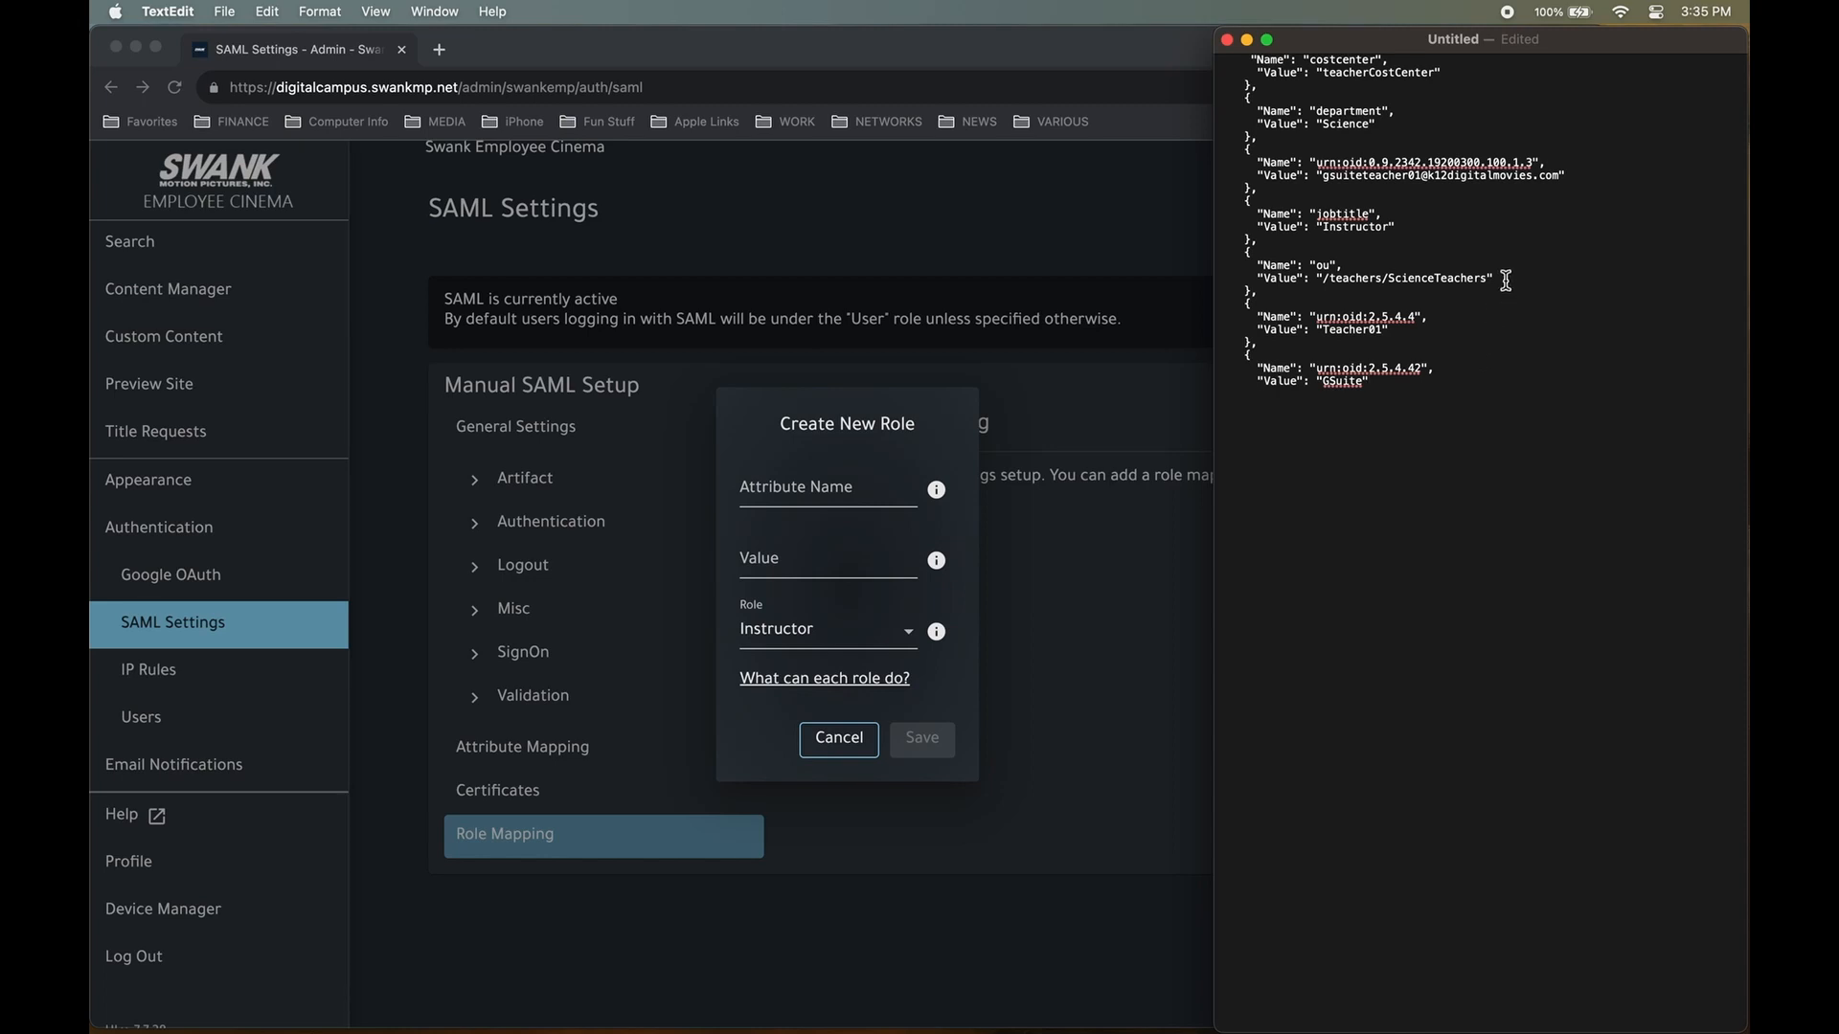
# Copy the attribute name 'ou' from the pasted attributes in the TextEdit note.
pyautogui.moveTo(1506, 279); pyautogui.dragTo(1224, 269)
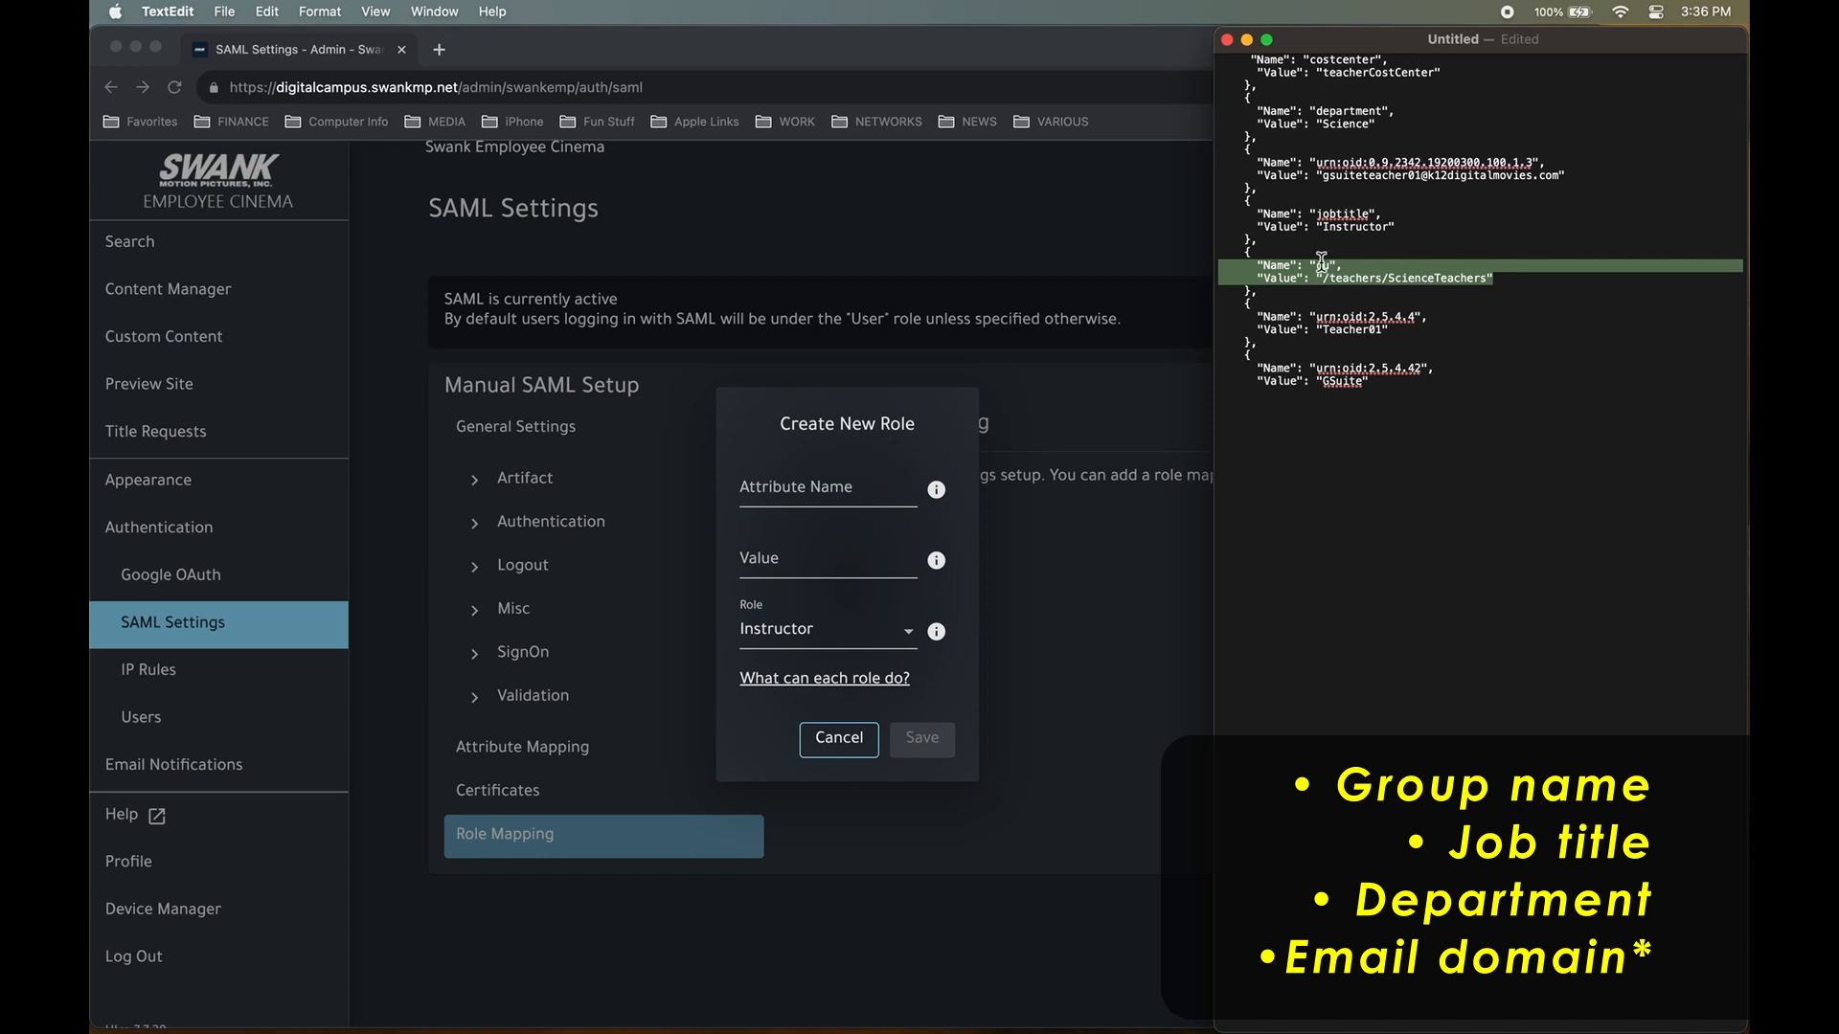
pyautogui.doubleClick(1348, 112)
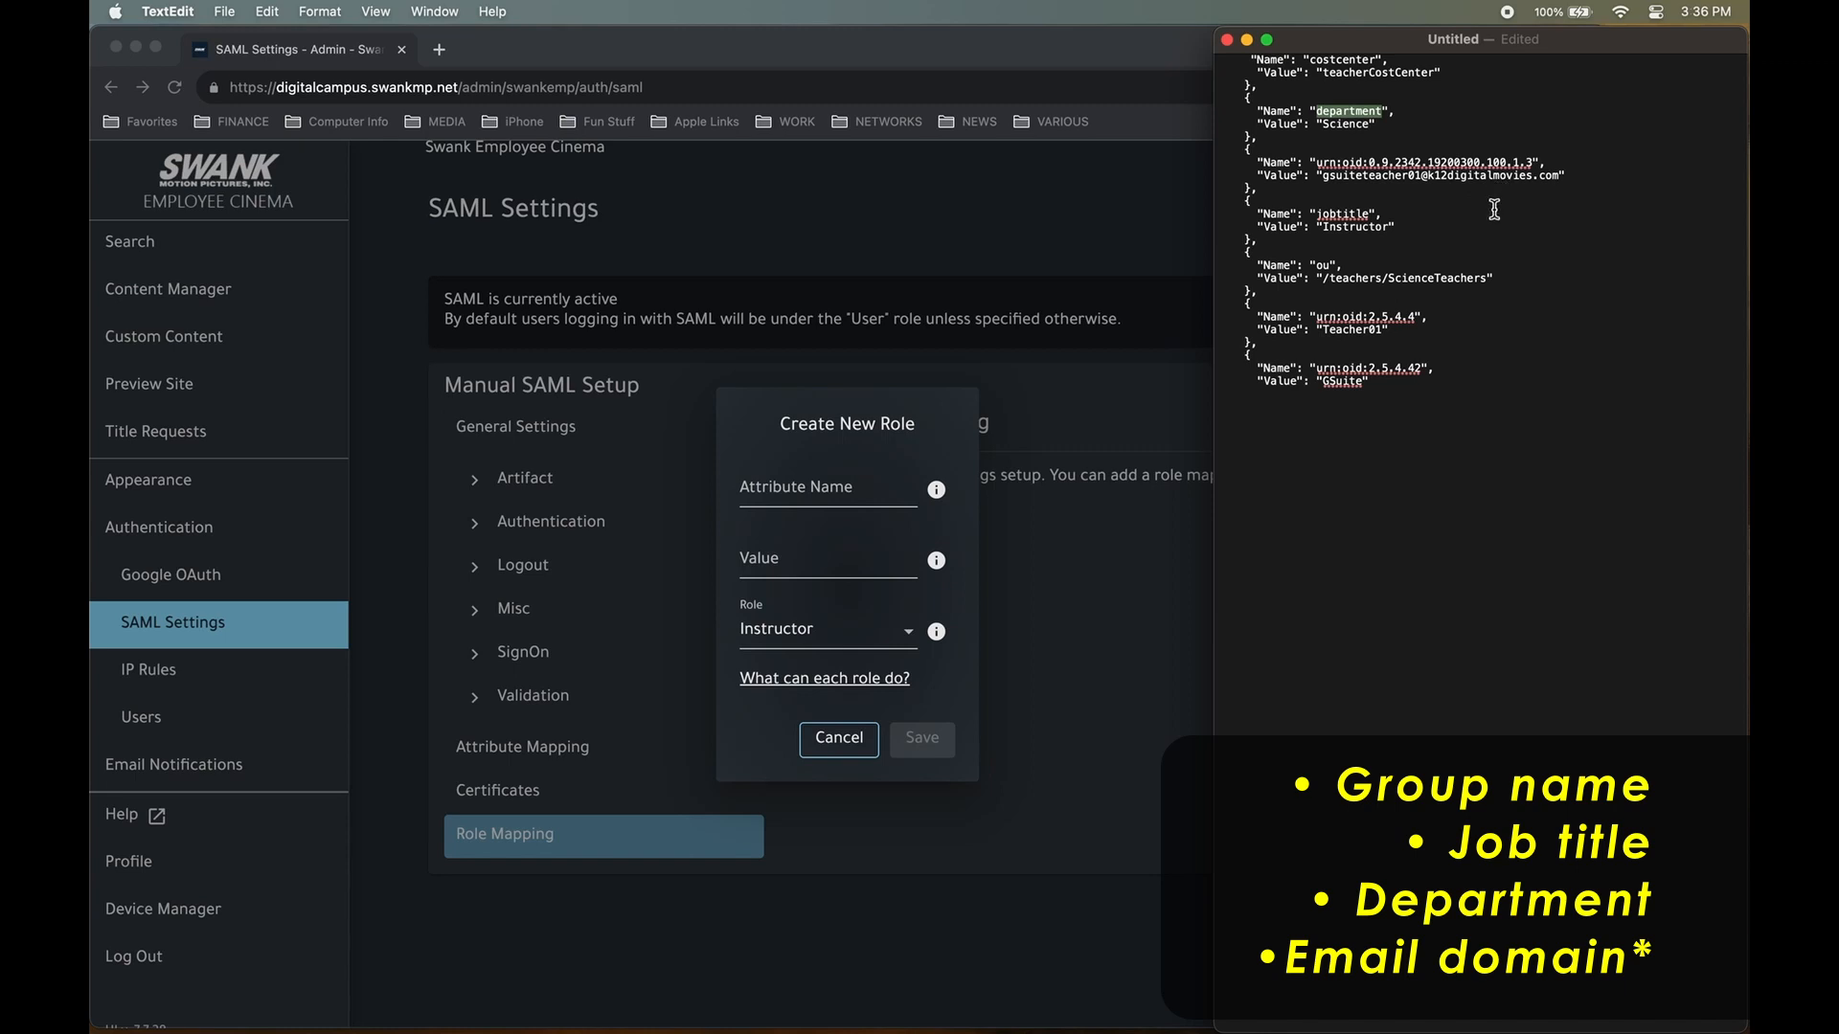
pyautogui.moveTo(1578, 176); pyautogui.dragTo(1422, 182)
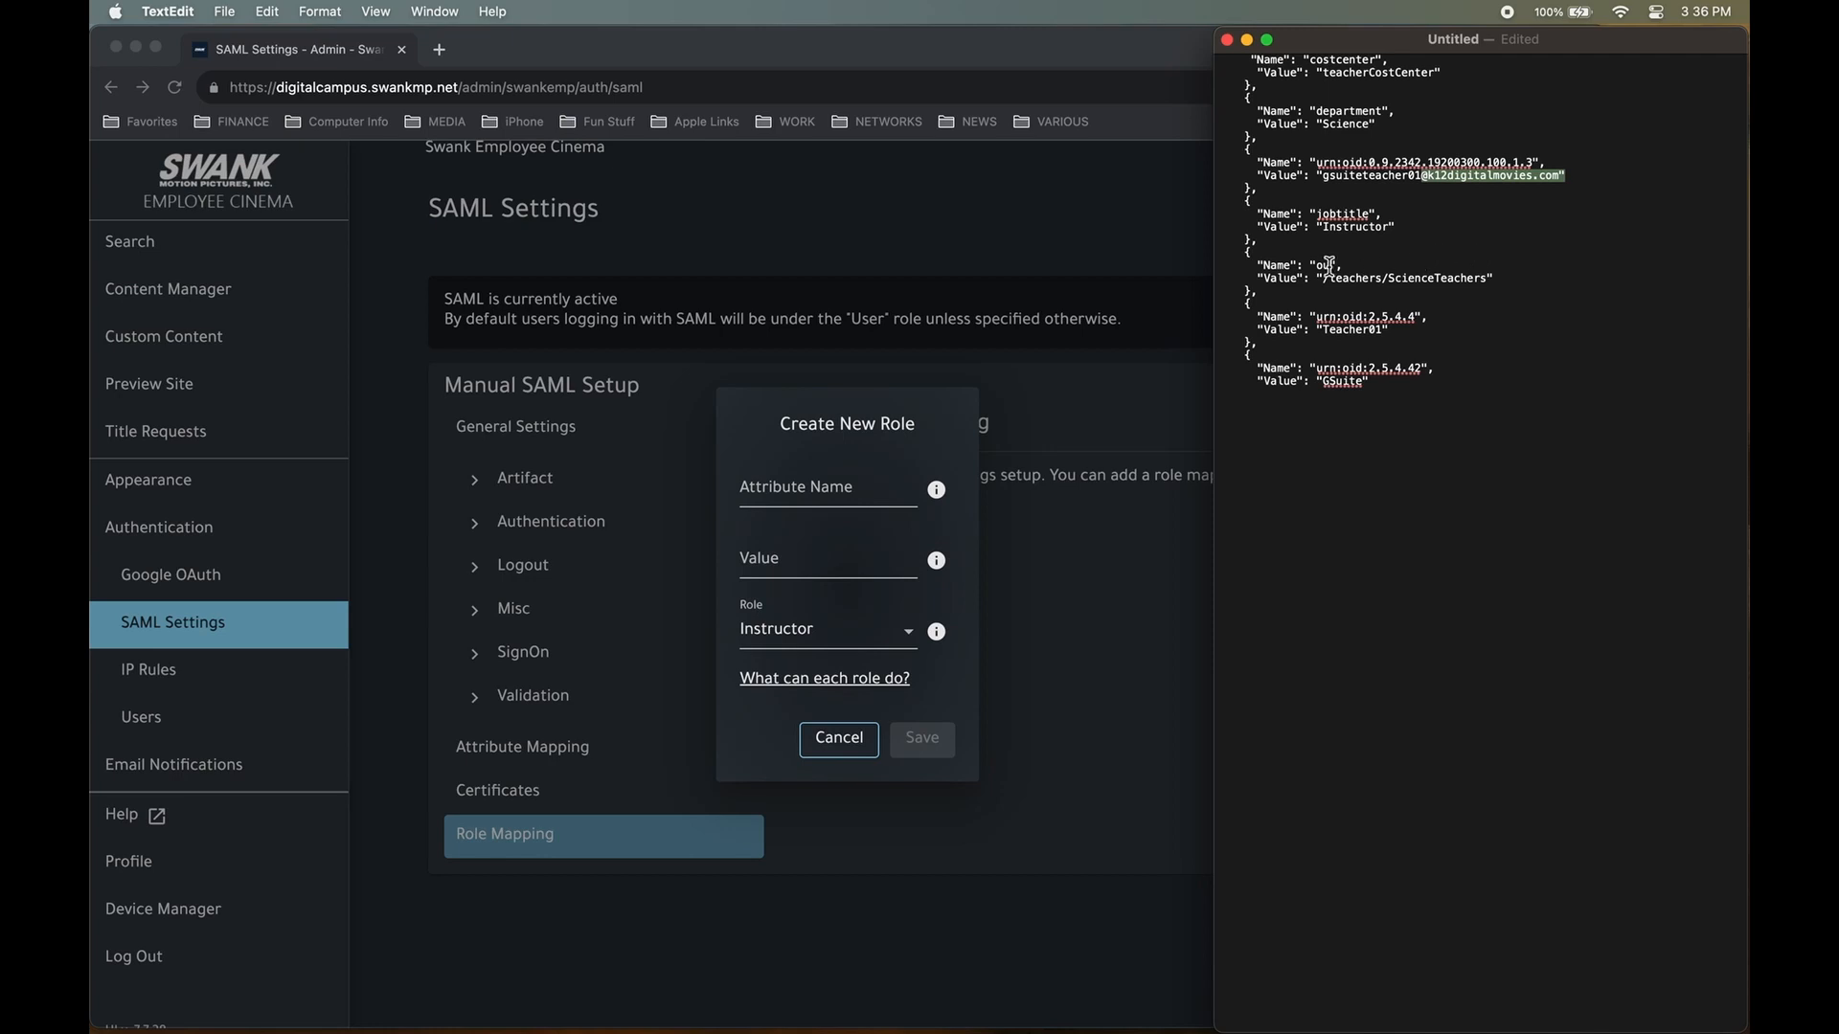
pyautogui.click(1322, 265)
pyautogui.rightClick(1322, 265)
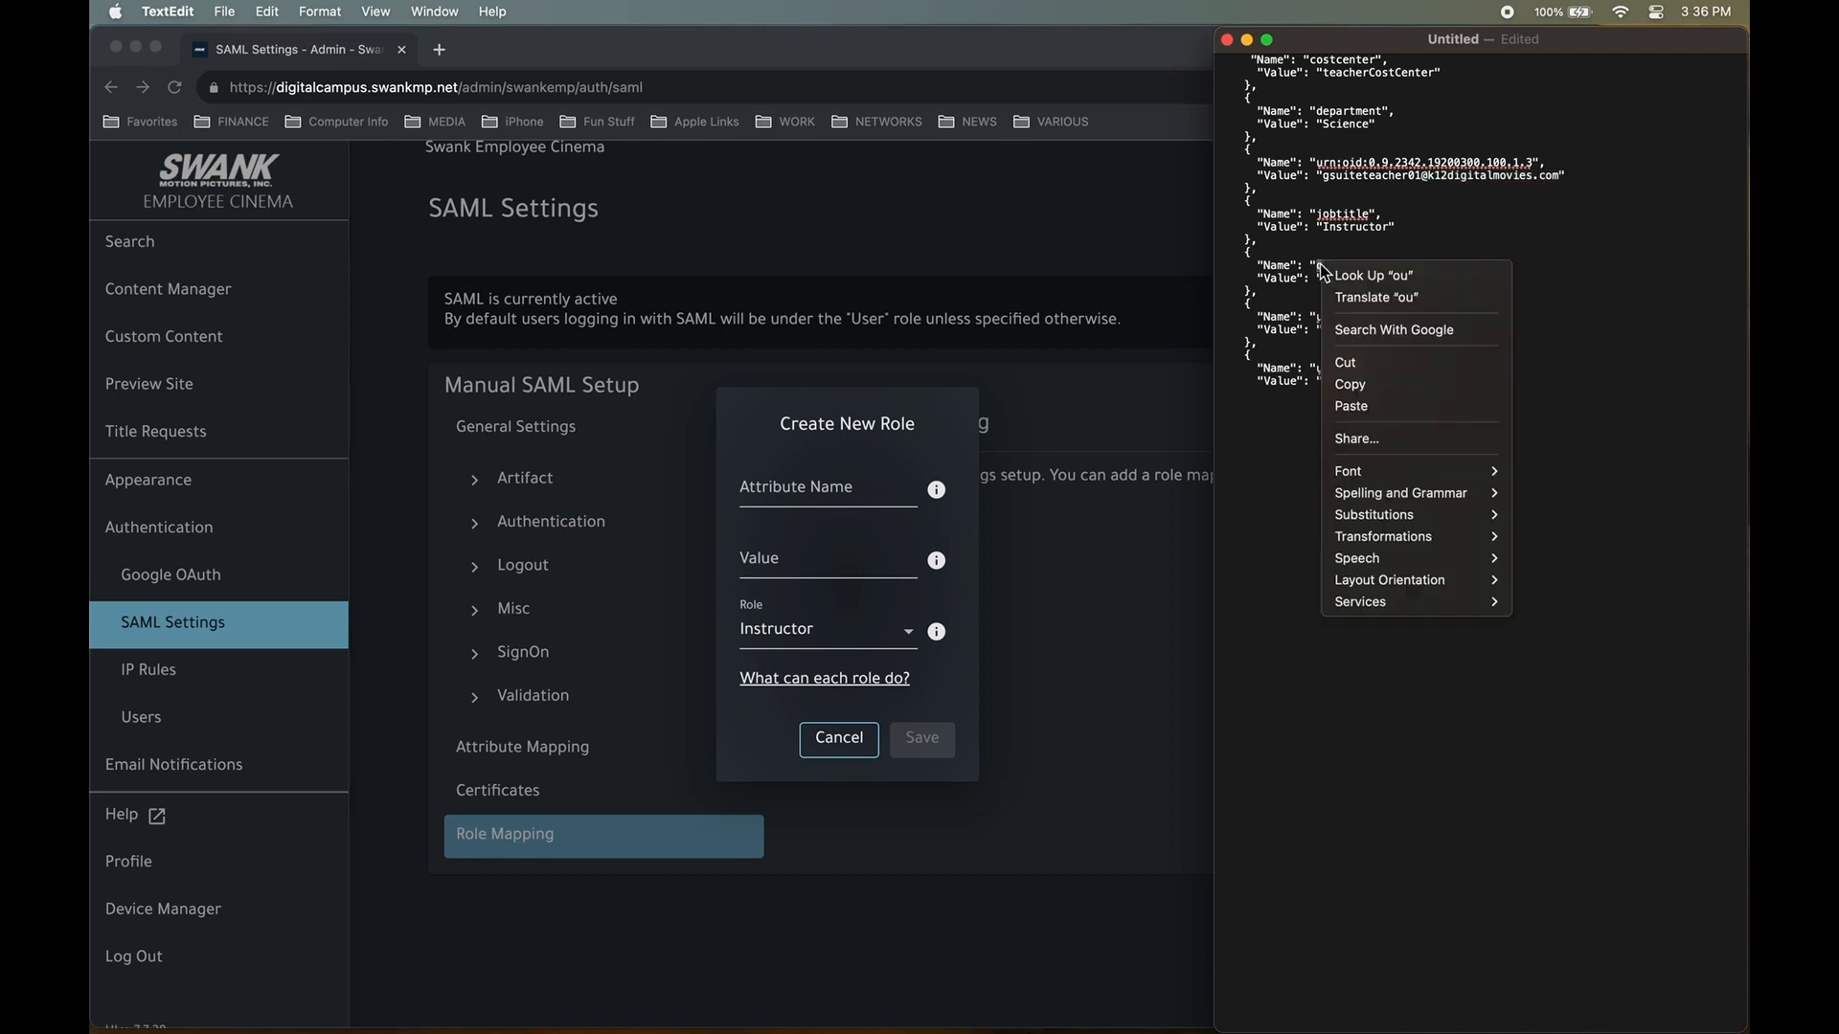
pyautogui.click(1390, 385)
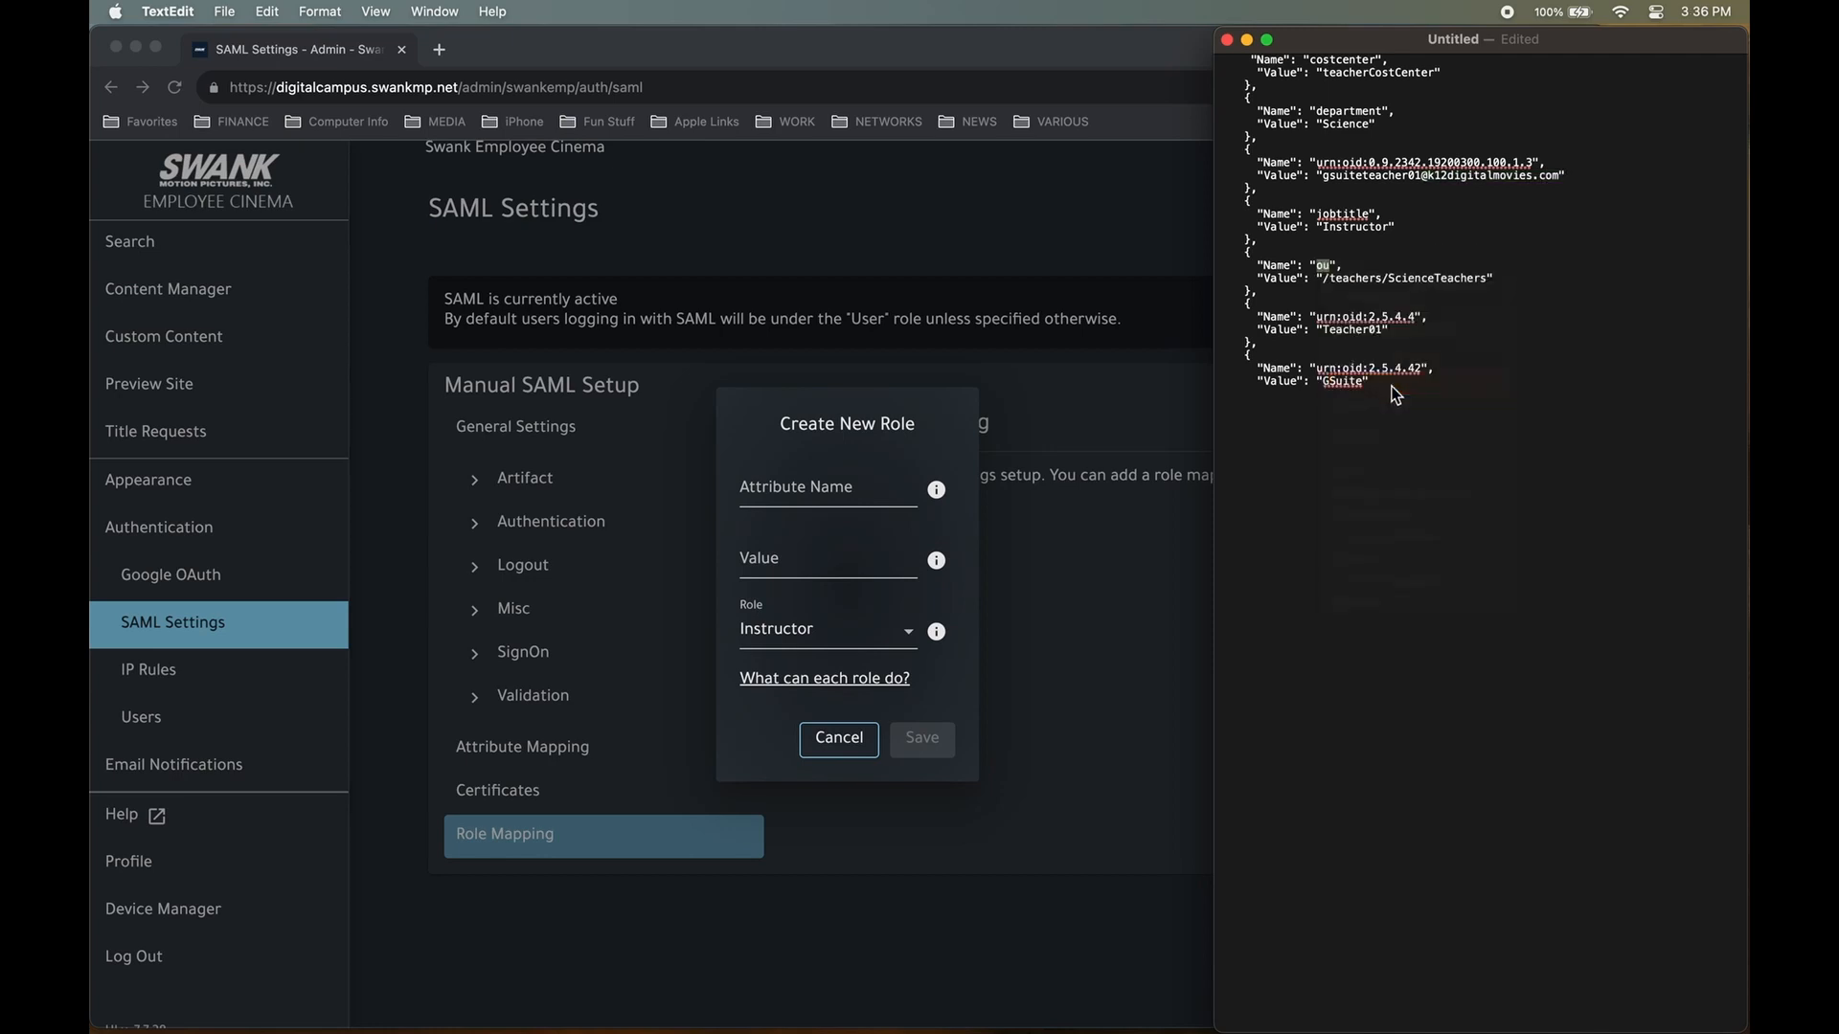
pyautogui.click(814, 492)
# Paste 'ou' as the mapping's Attribute Name.
pyautogui.click(812, 491)
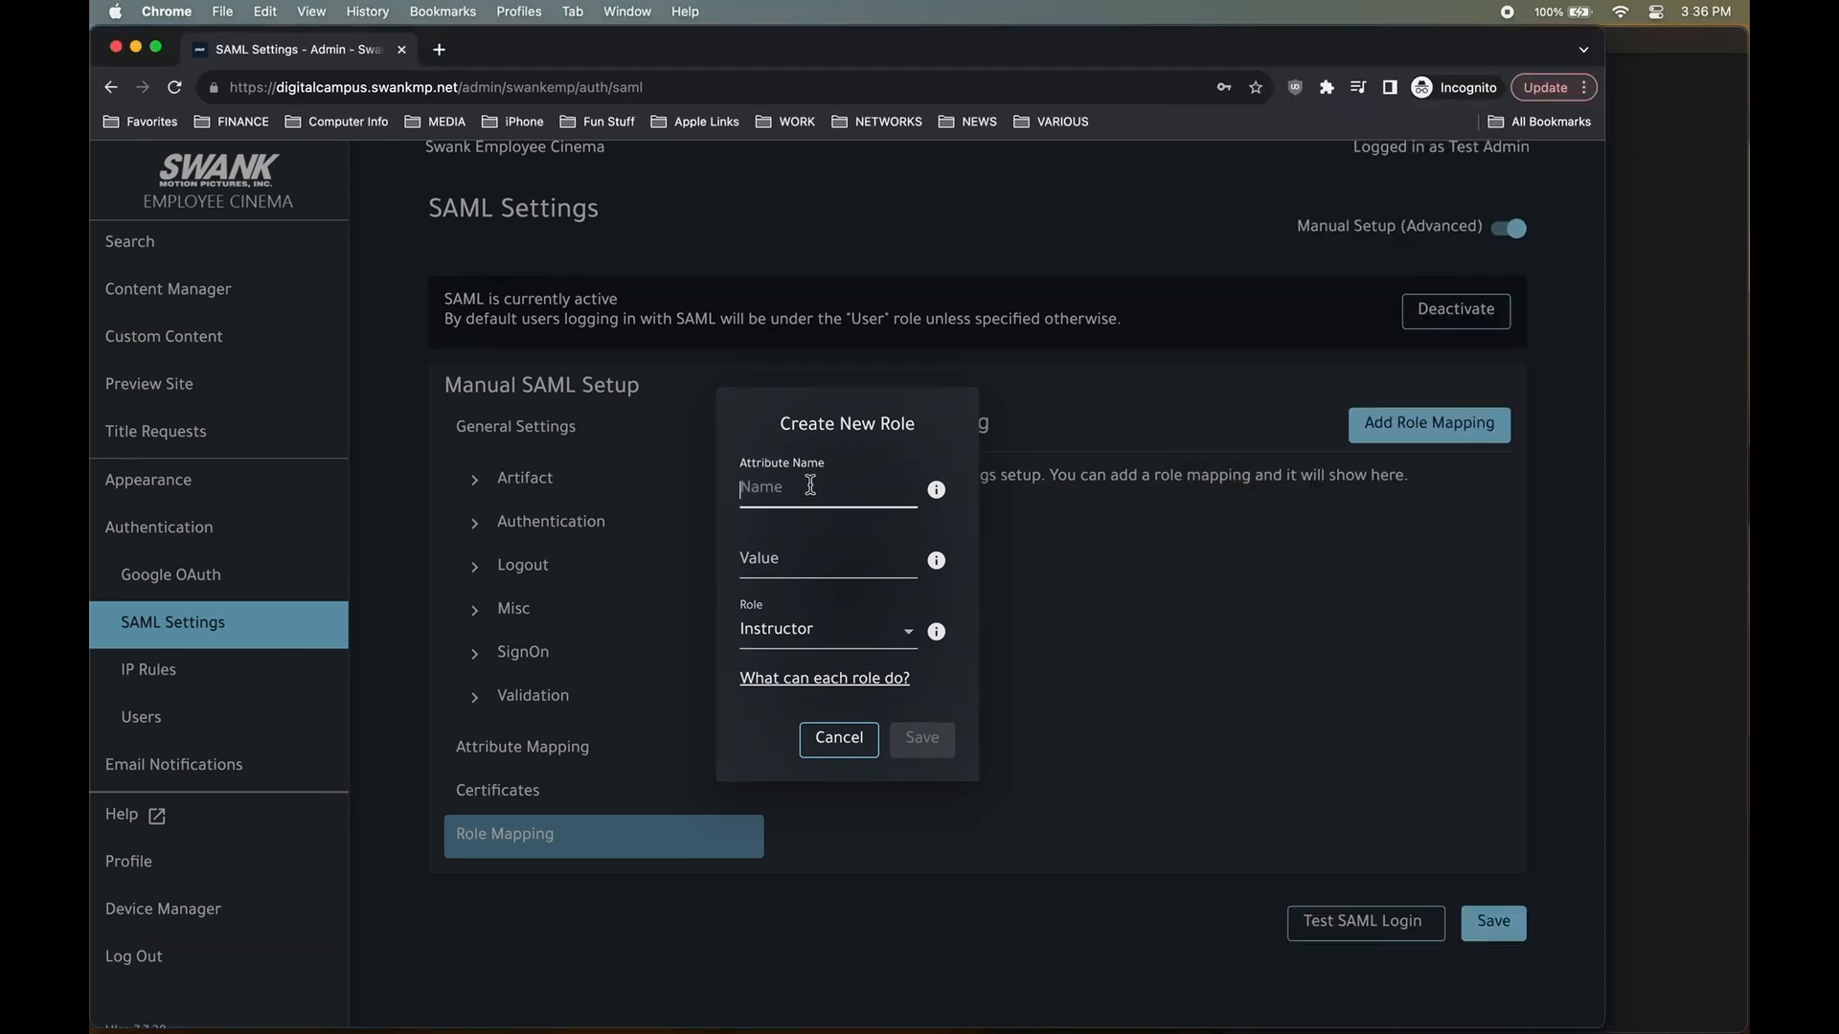
pyautogui.rightClick(811, 485)
pyautogui.click(871, 627)
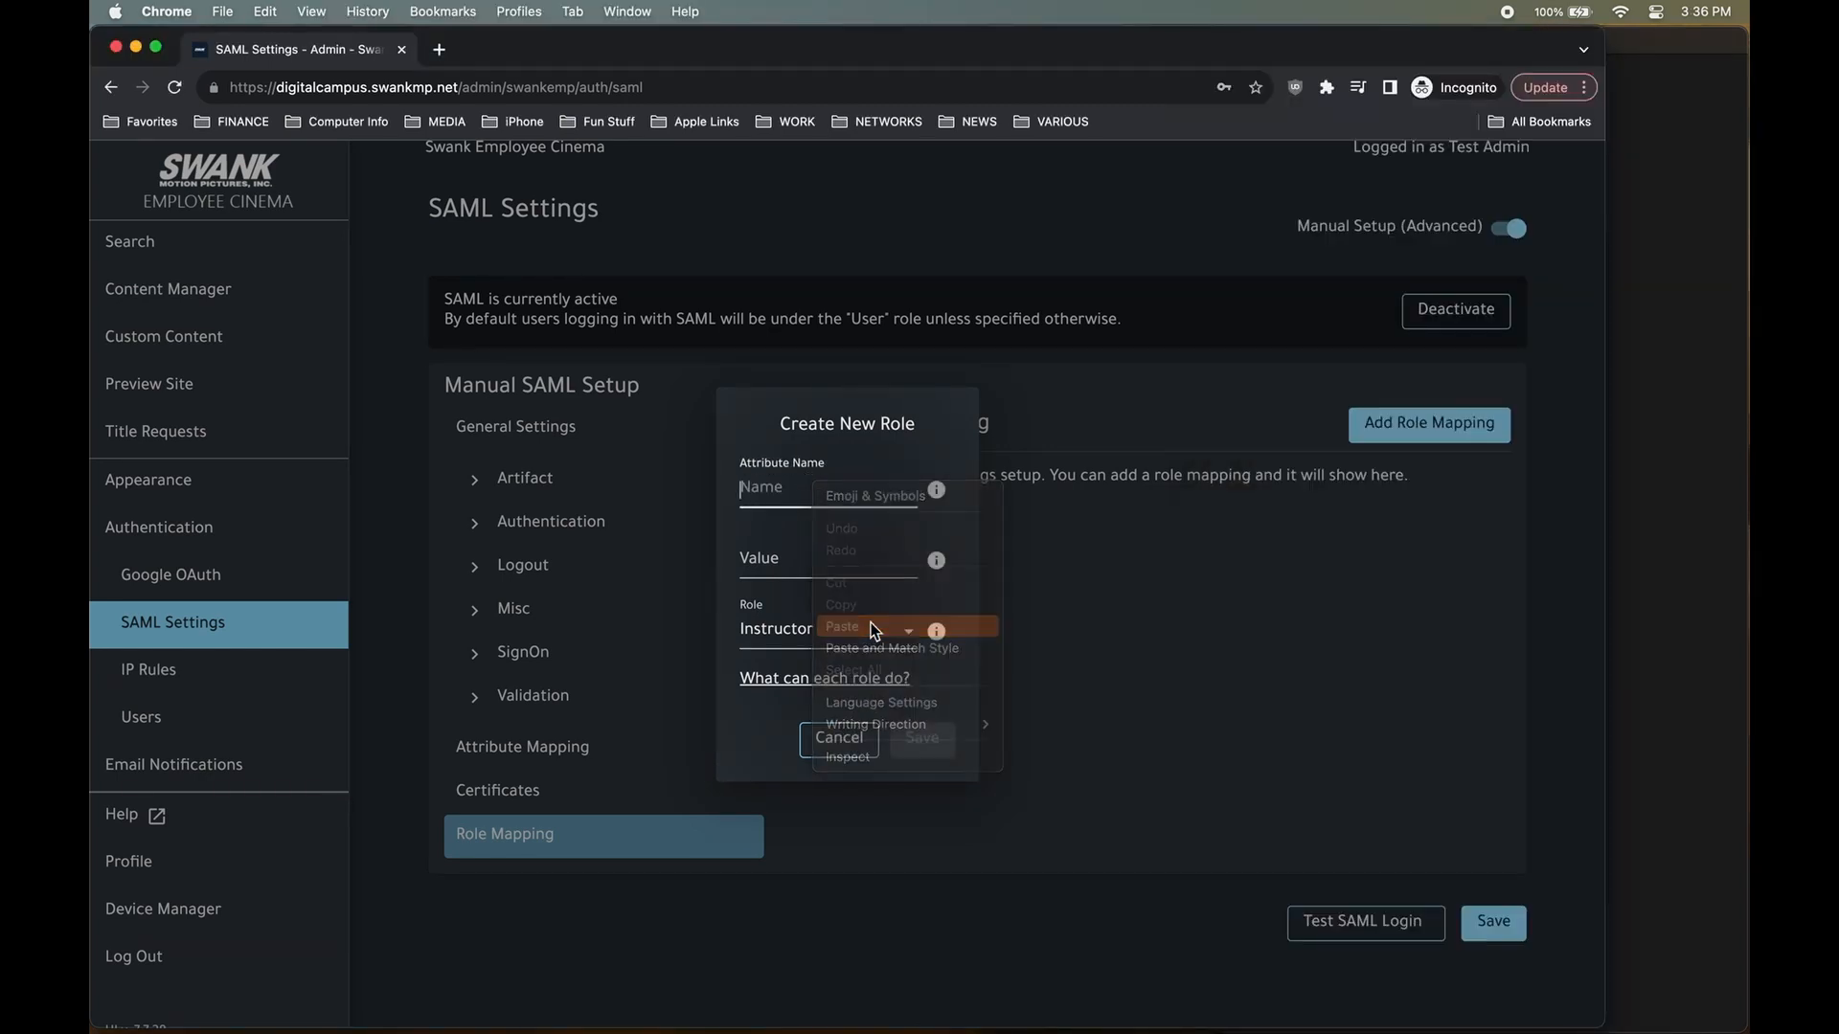
pyautogui.click(864, 552)
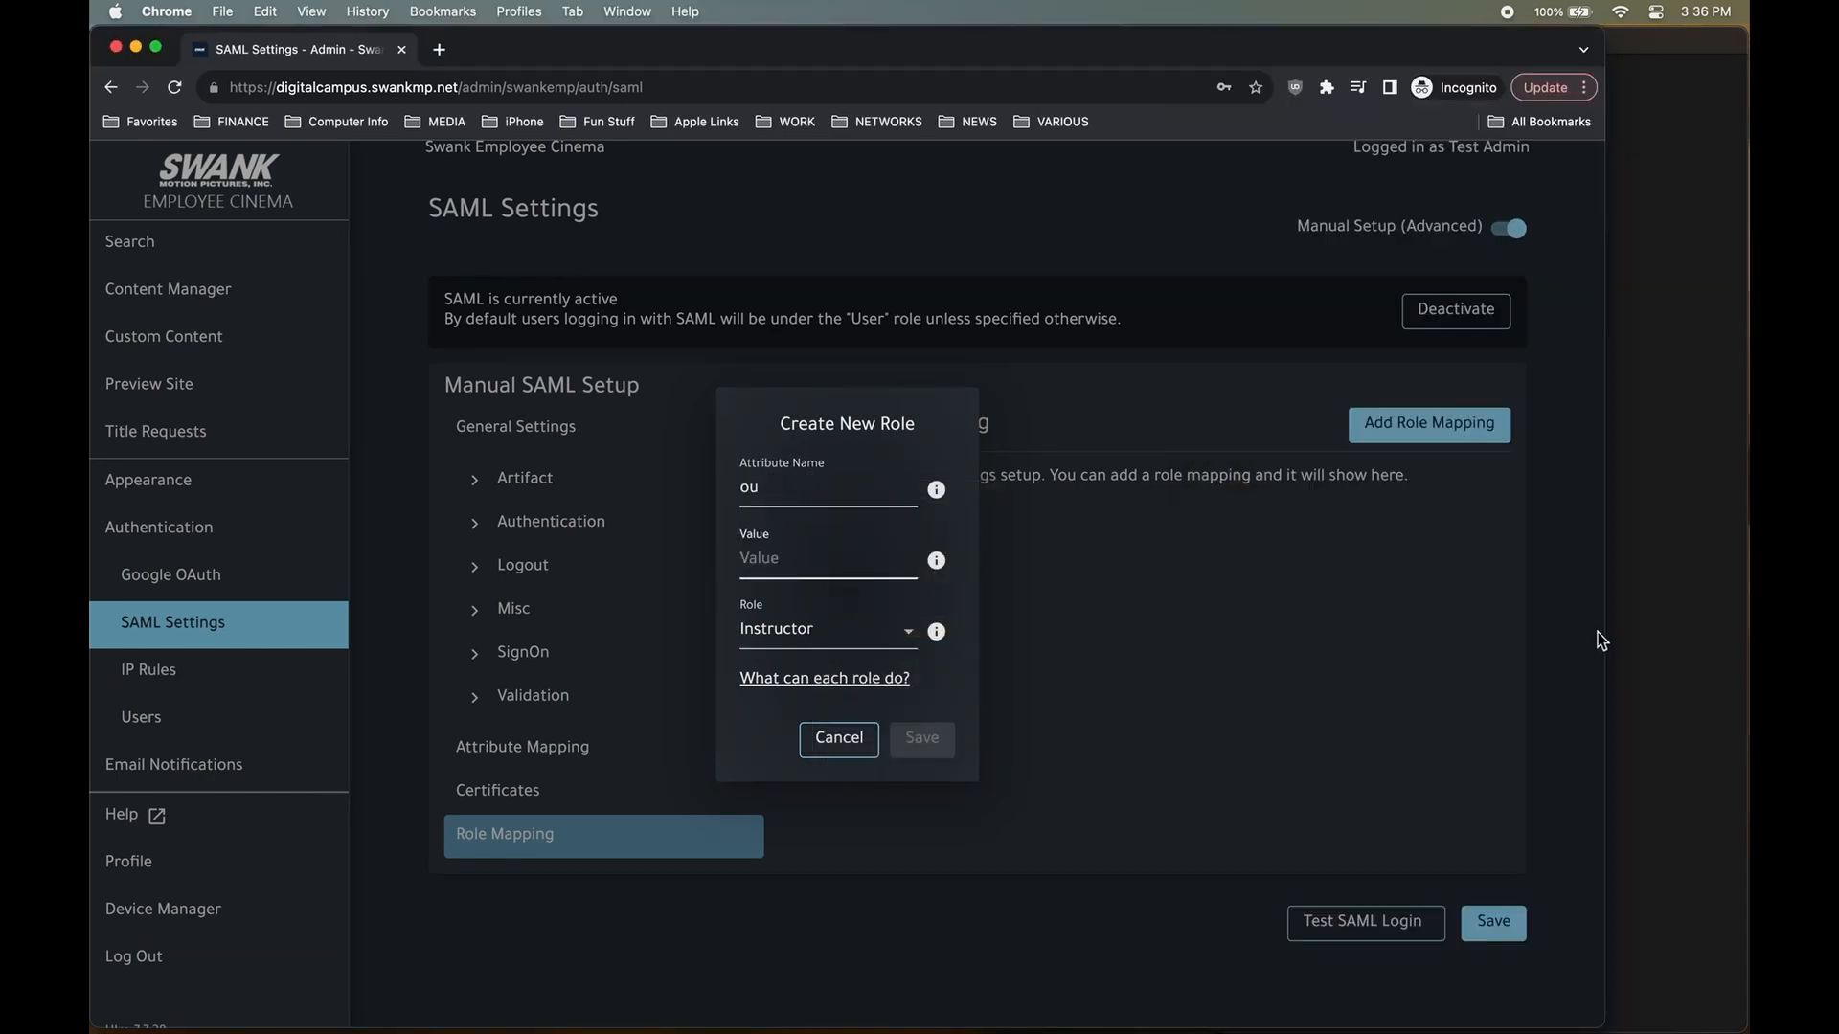
# Copy the ou value from the note into Value and trim it to 'teachers'.
pyautogui.click(1629, 565)
pyautogui.moveTo(1346, 266); pyautogui.dragTo(1248, 268)
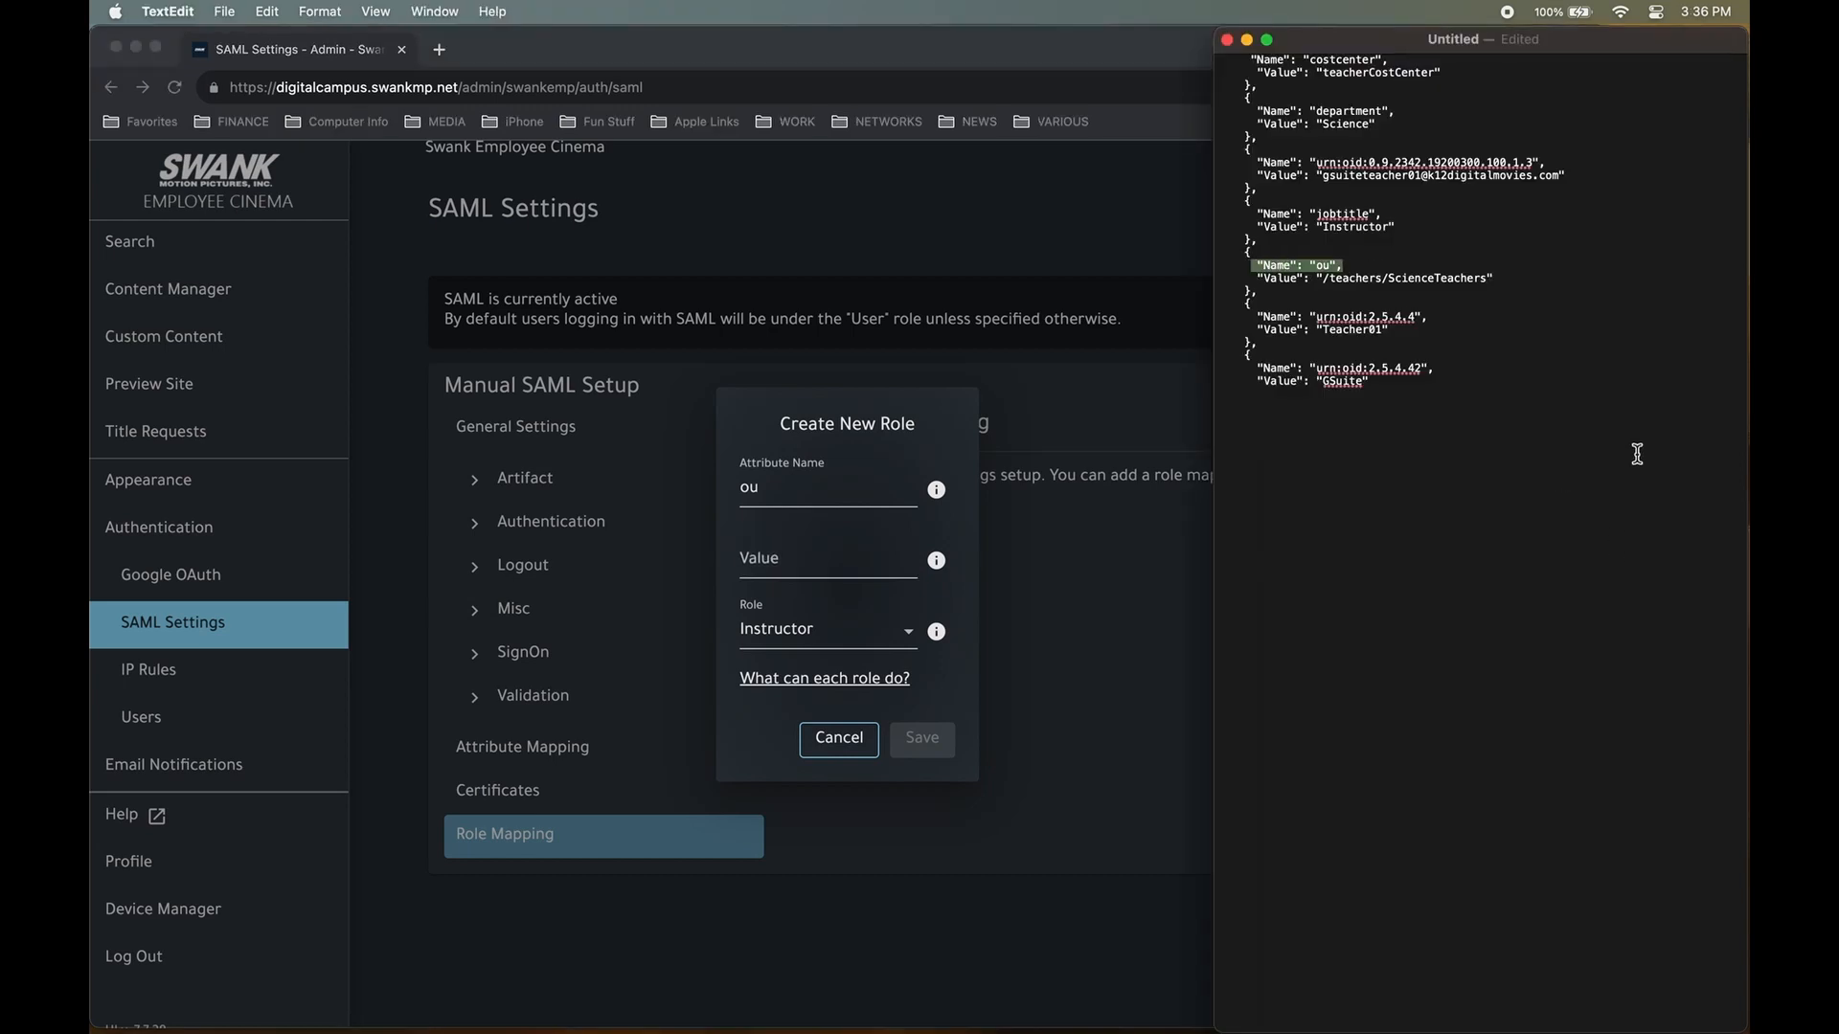
pyautogui.click(1515, 332)
pyautogui.moveTo(1328, 278)
pyautogui.mouseDown()
pyautogui.moveTo(1494, 279)
pyautogui.moveTo(1323, 285)
pyautogui.mouseUp()
pyautogui.rightClick(1346, 281)
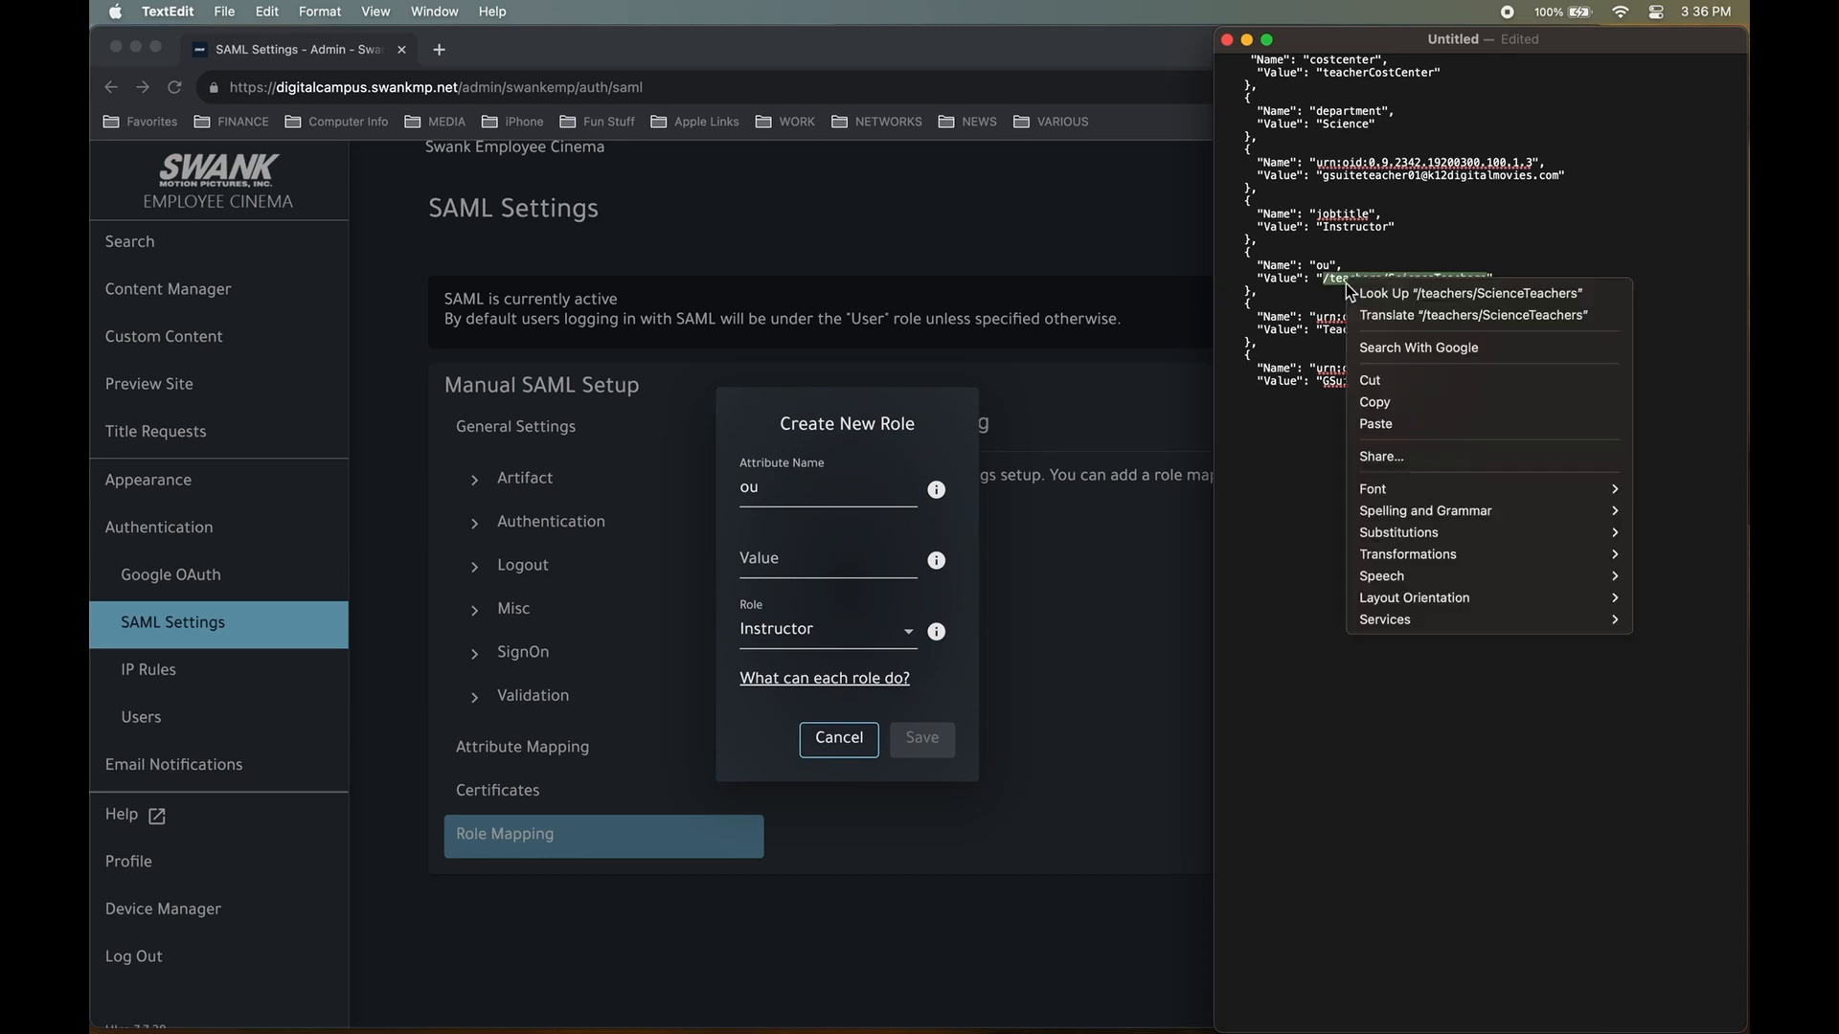
pyautogui.click(1403, 403)
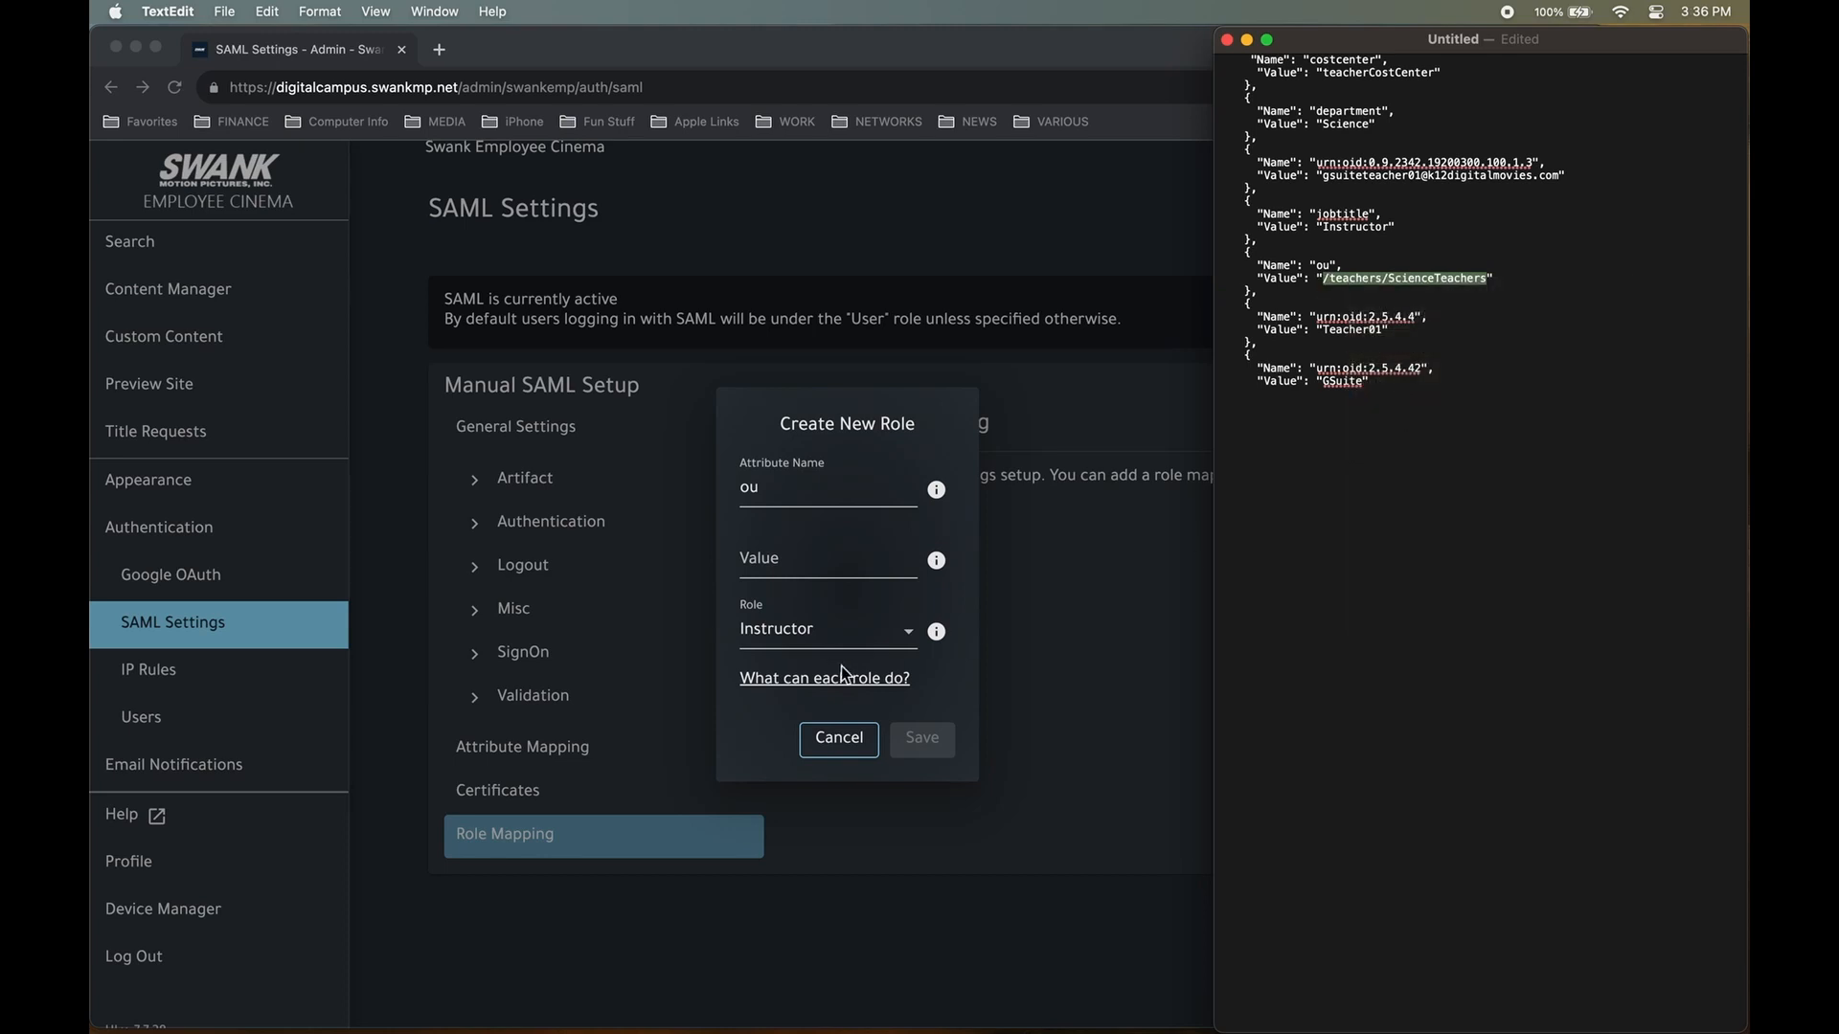
pyautogui.click(815, 567)
pyautogui.press('super+v')
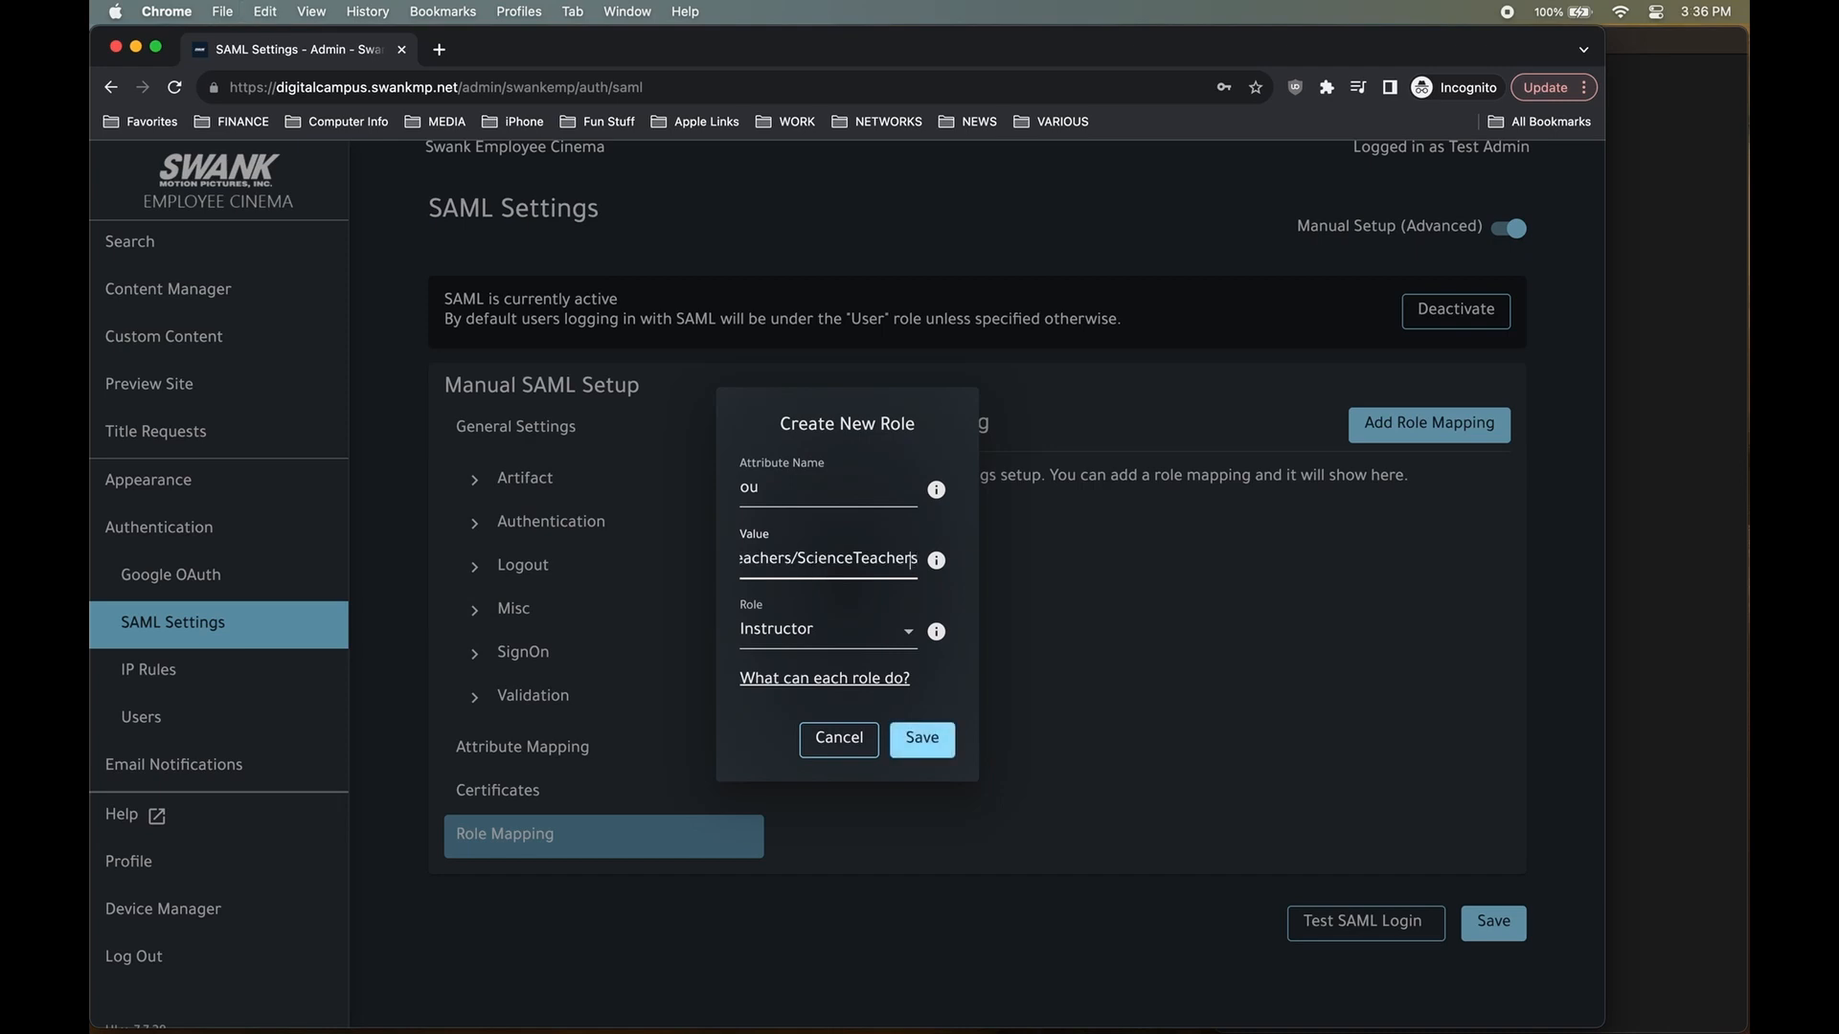
pyautogui.click(742, 561)
pyautogui.moveTo(814, 562); pyautogui.dragTo(1106, 582)
pyautogui.press('BackSpace')
pyautogui.click(746, 562)
pyautogui.press('BackSpace')
# Keep Instructor as the role and save the ou / teachers mapping.
pyautogui.click(873, 632)
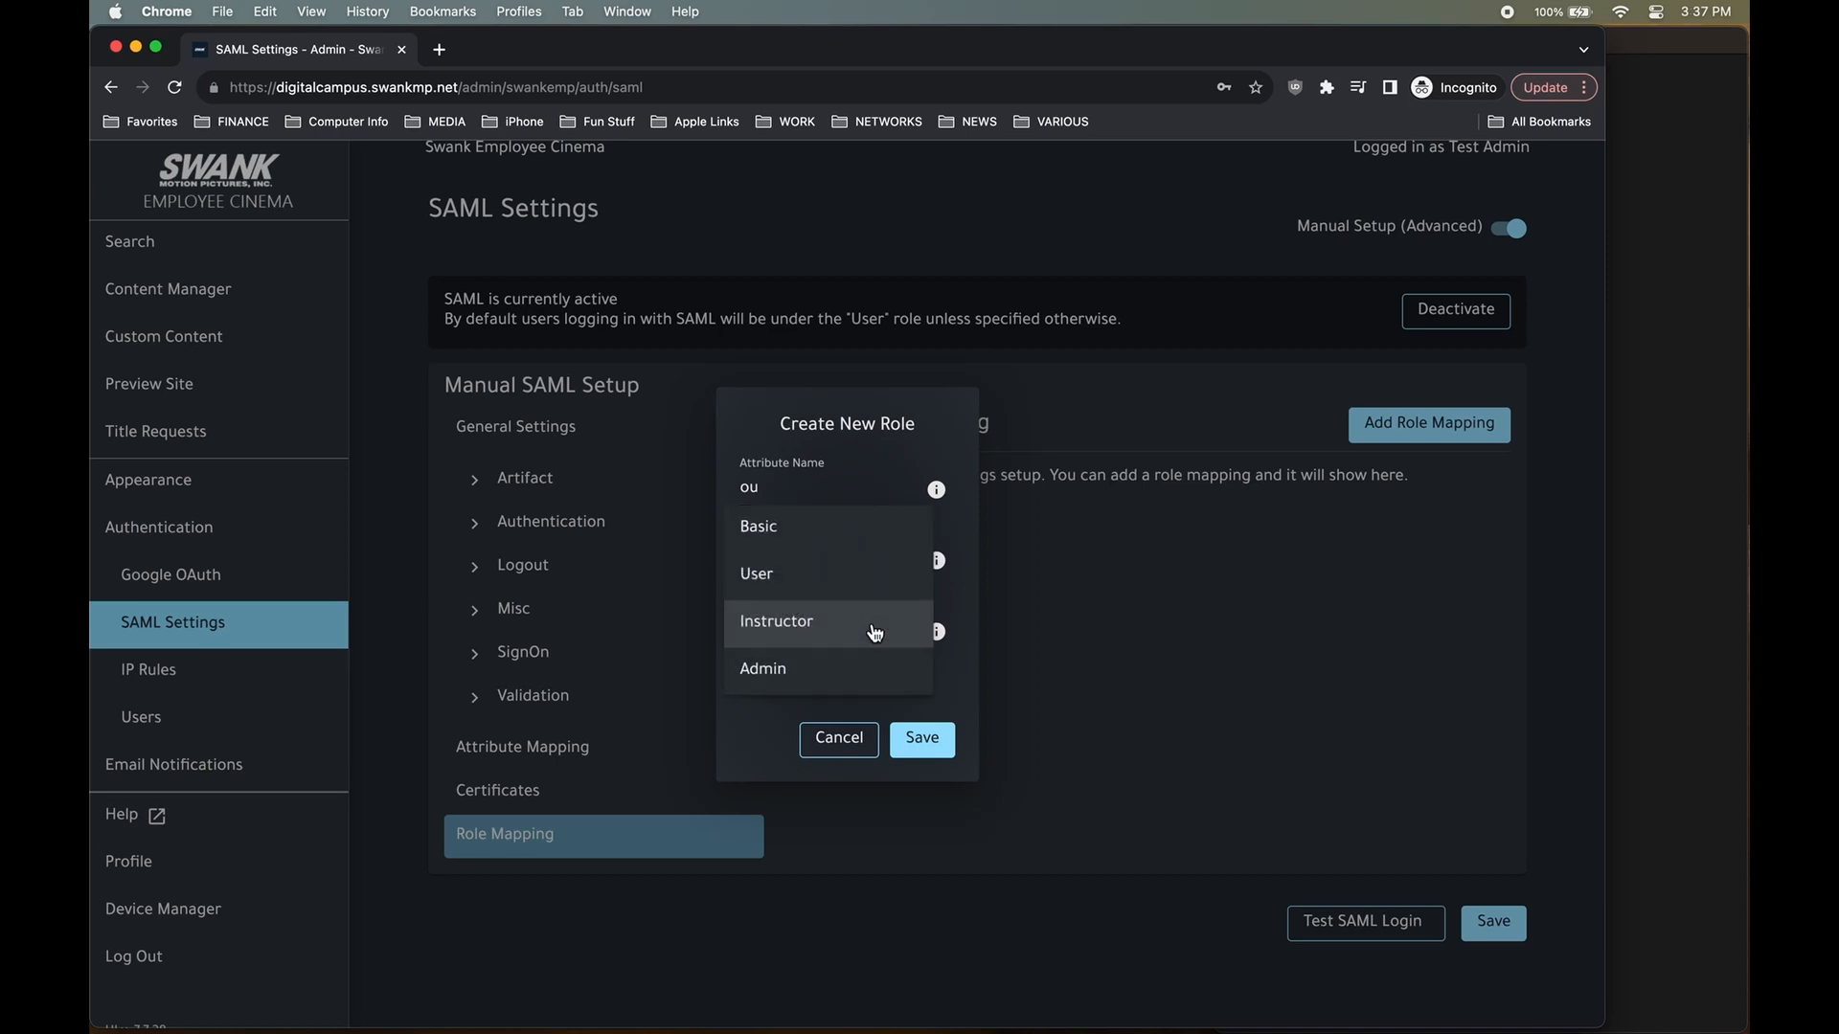
pyautogui.click(873, 632)
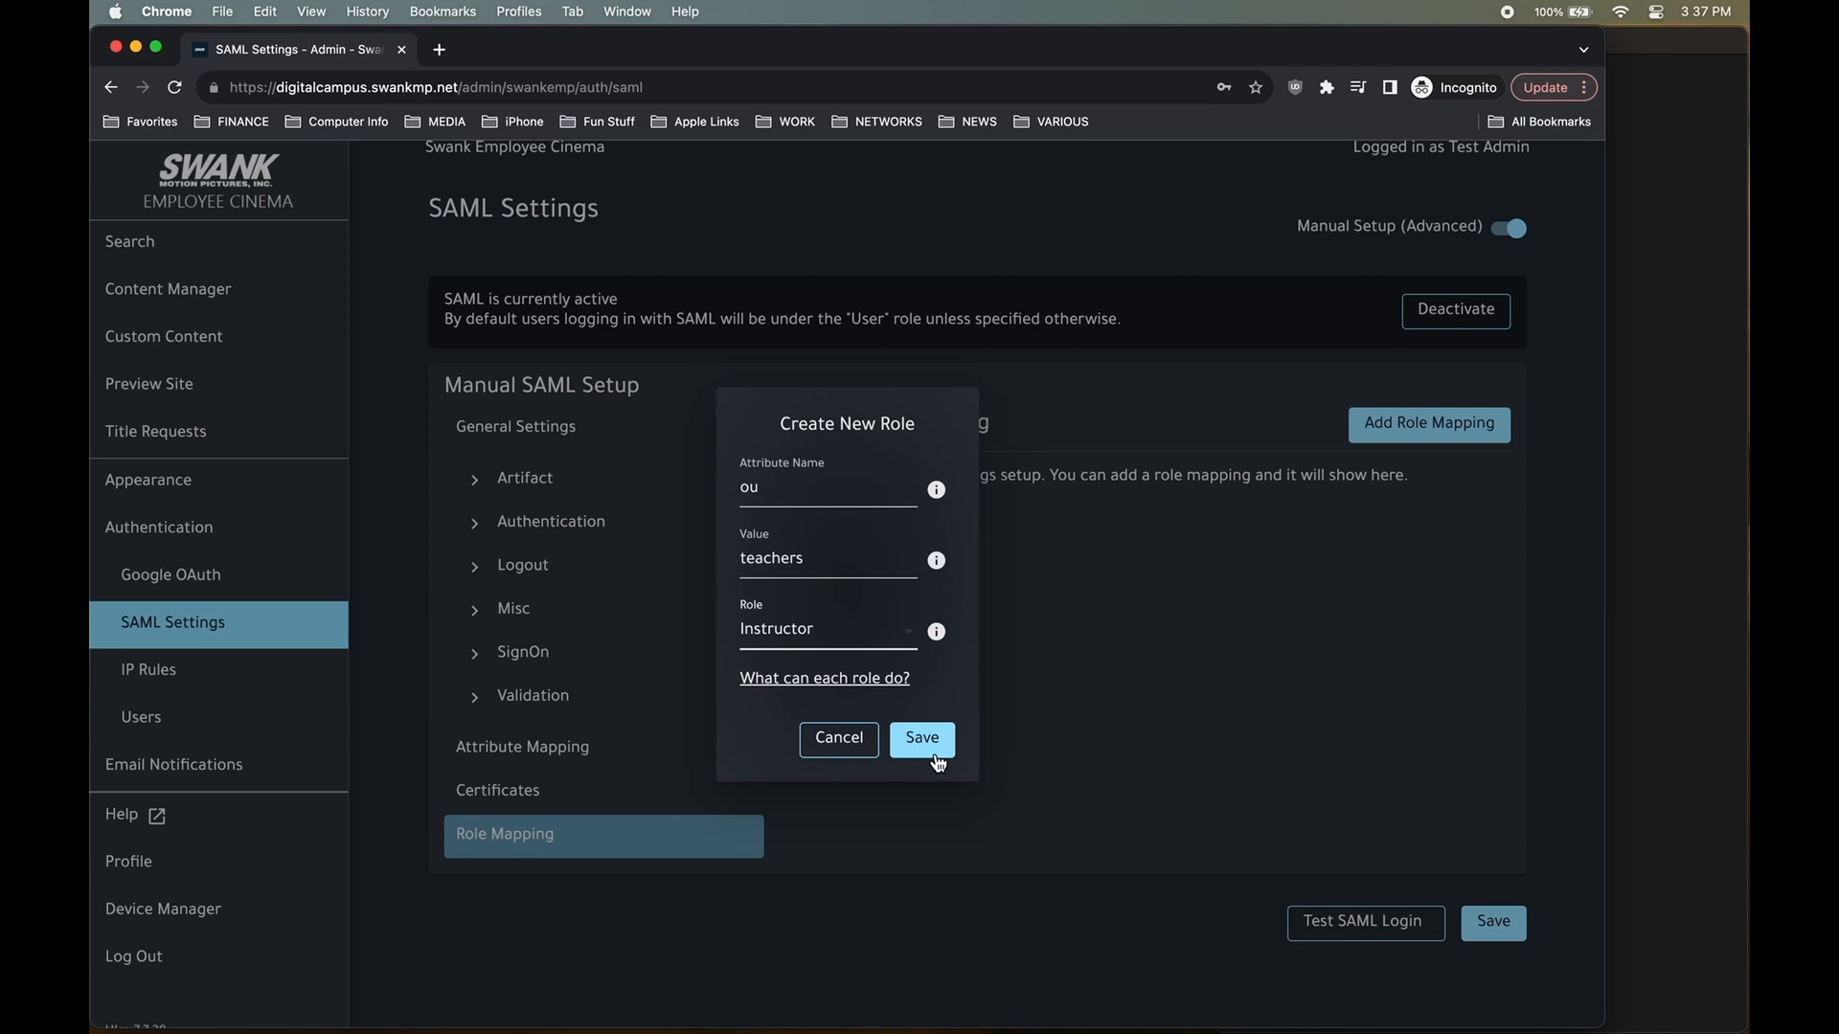
pyautogui.click(921, 738)
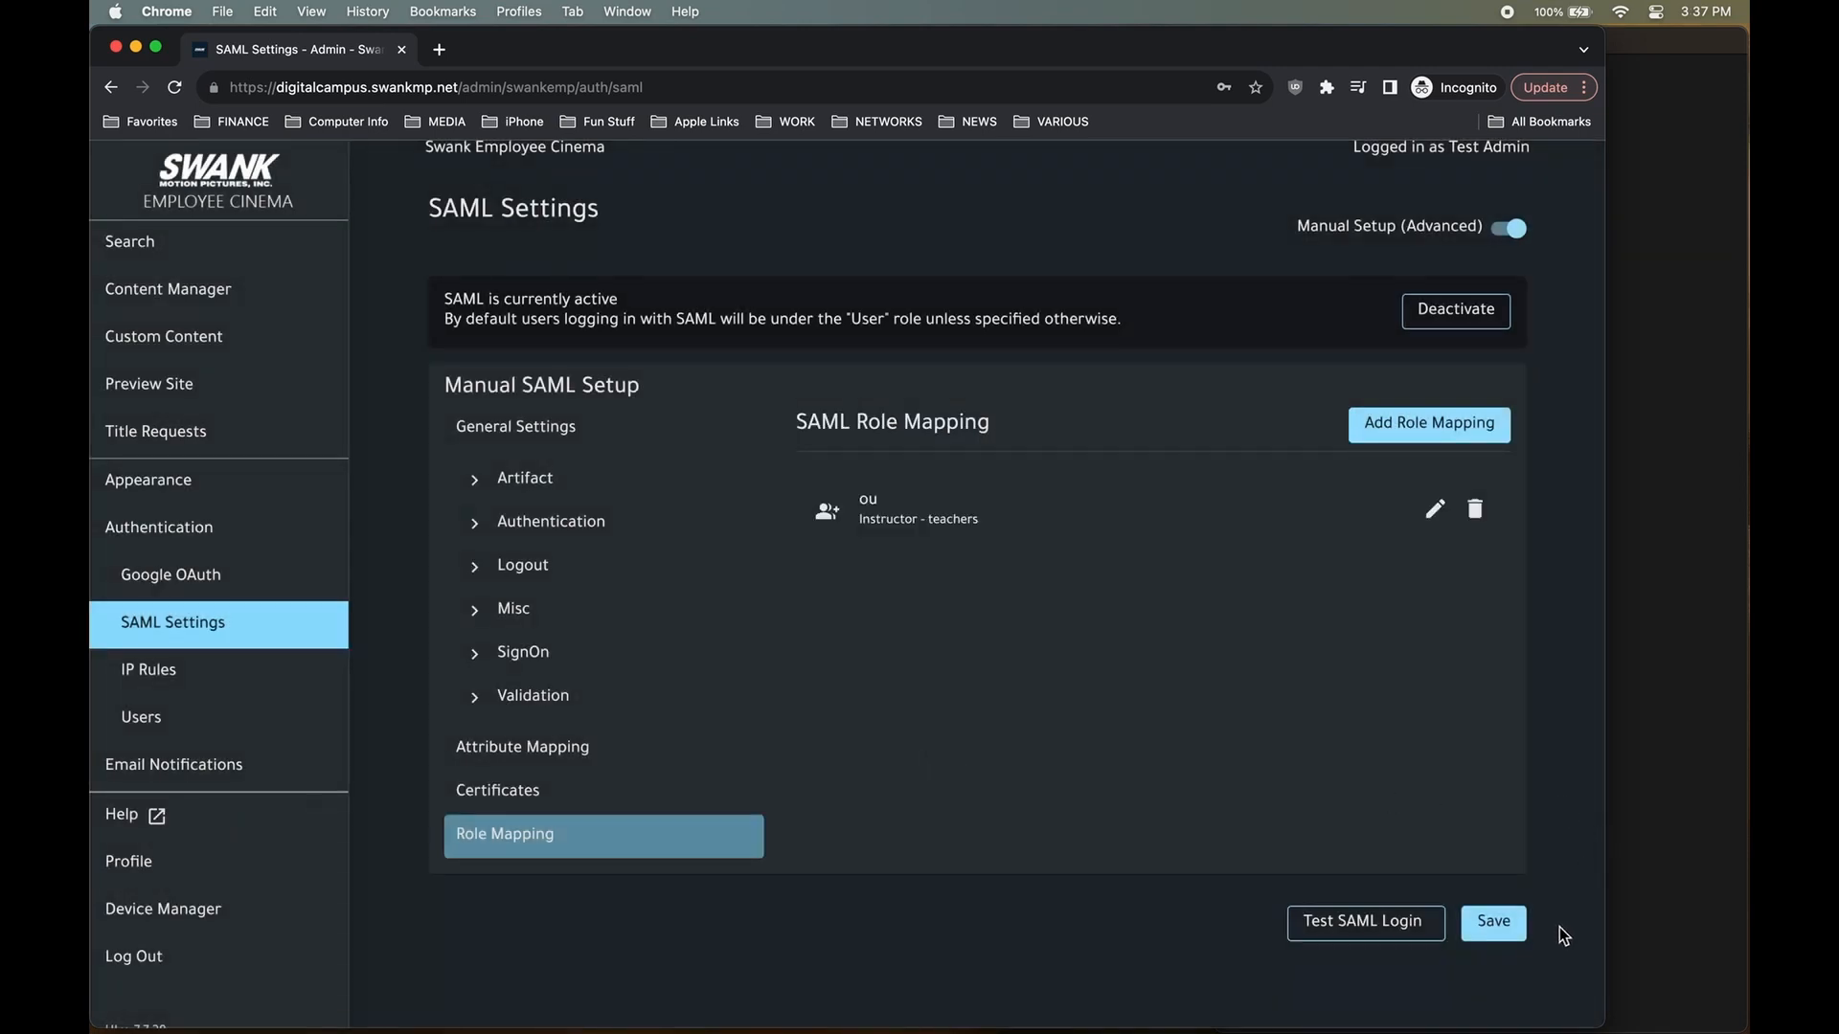
# Save the SAML settings and check the new ou / teachers / Instructor entry.
pyautogui.click(1501, 941)
pyautogui.moveTo(981, 520); pyautogui.dragTo(849, 509)
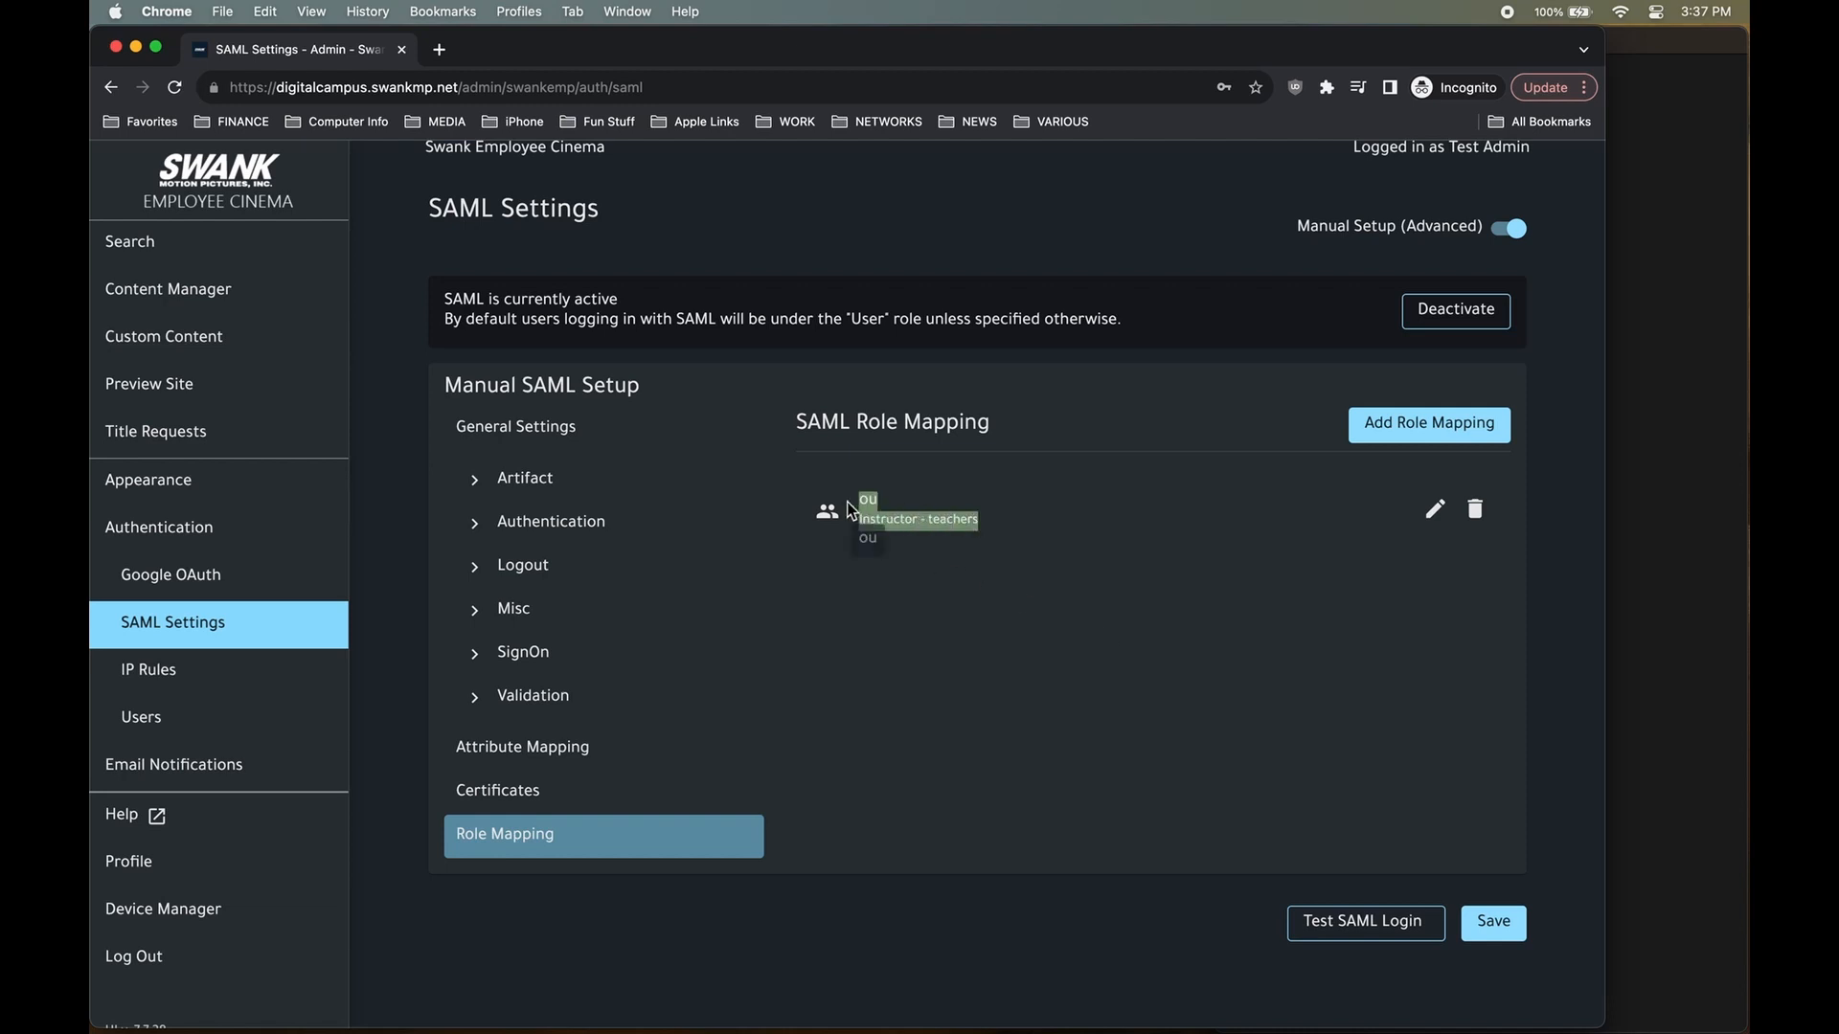
pyautogui.click(936, 643)
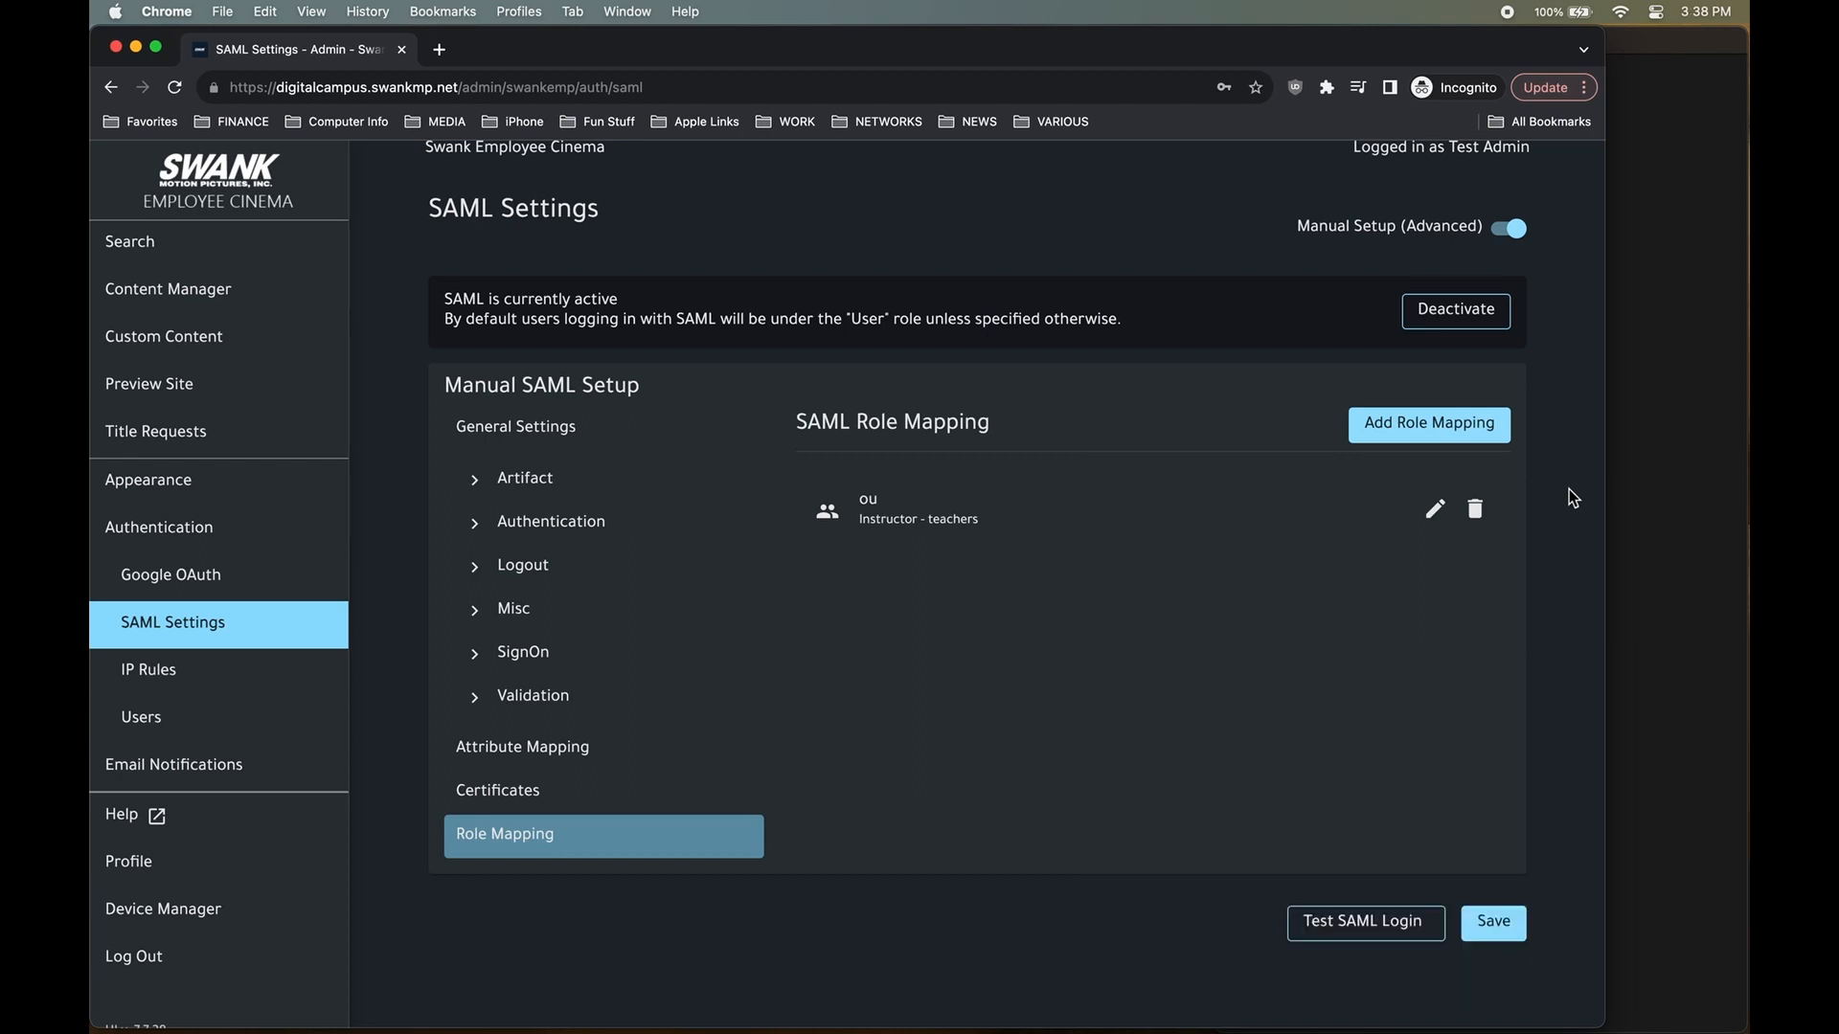
# Start a new role mapping with Attribute Name urn:oid:0.9.2342.19200300.100.1.3 copied from the note.
pyautogui.click(1647, 469)
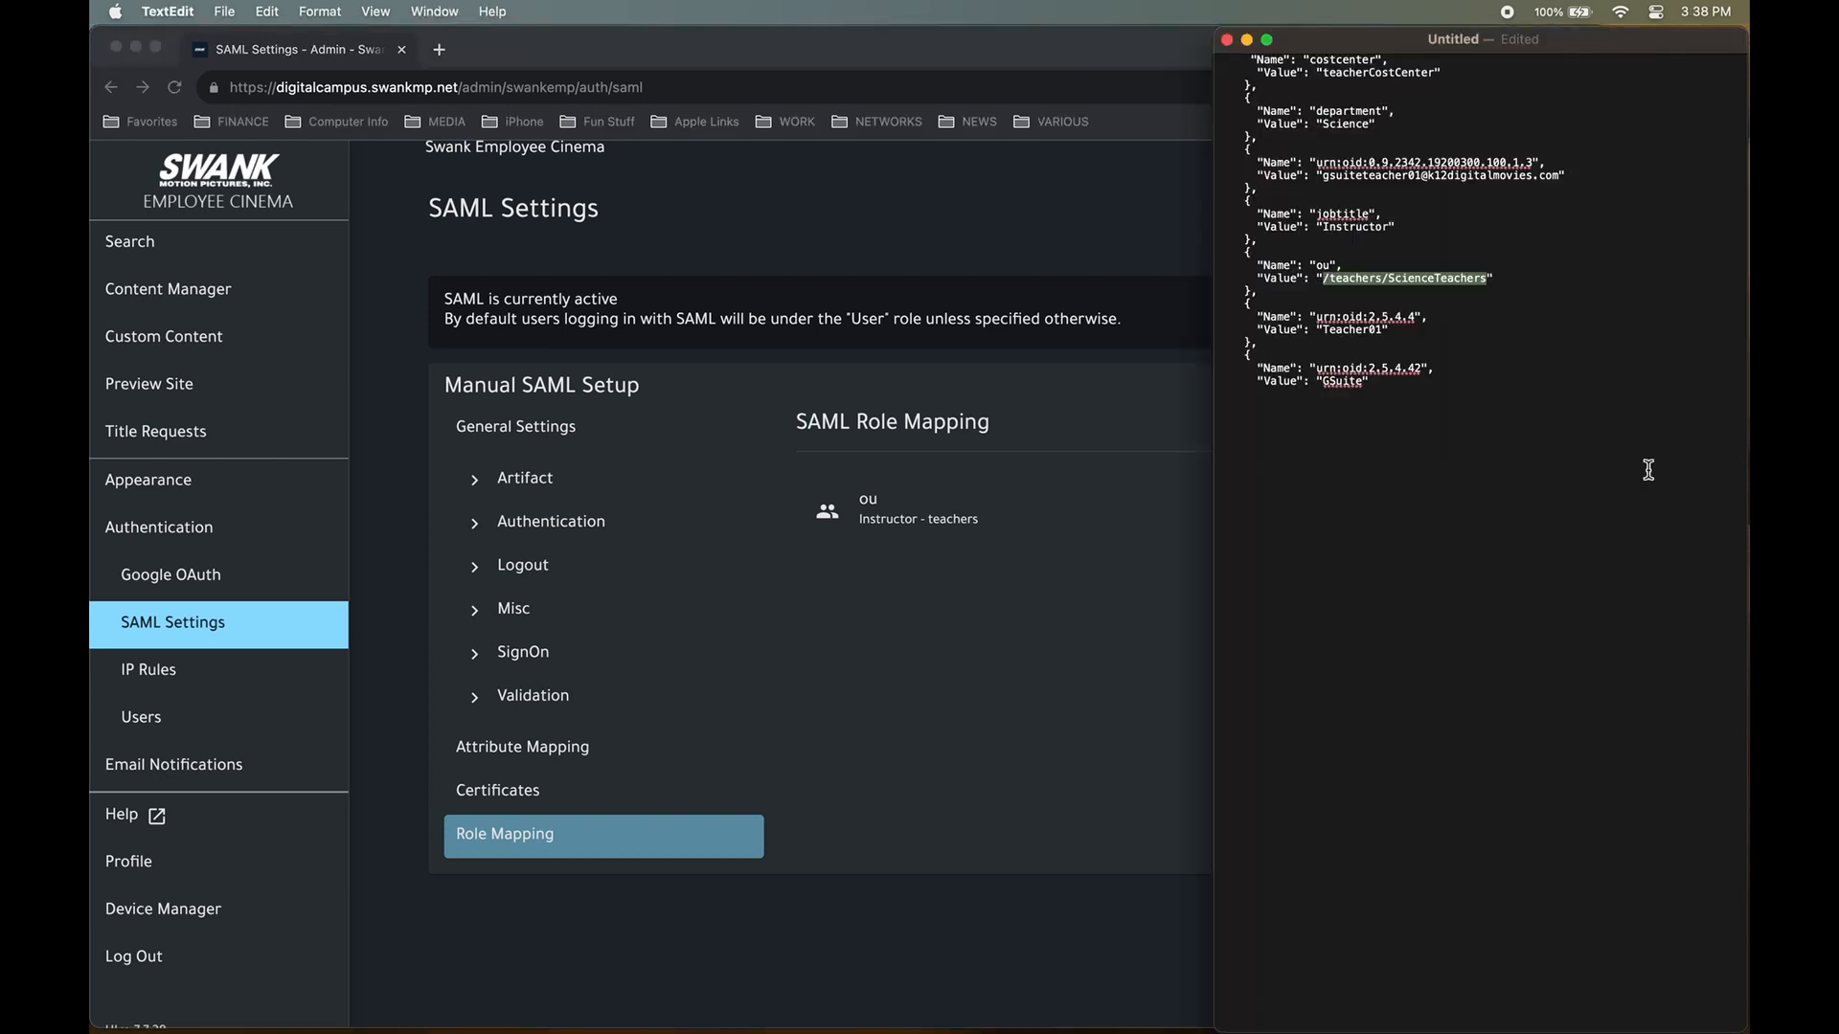
pyautogui.moveTo(1565, 178); pyautogui.dragTo(1291, 168)
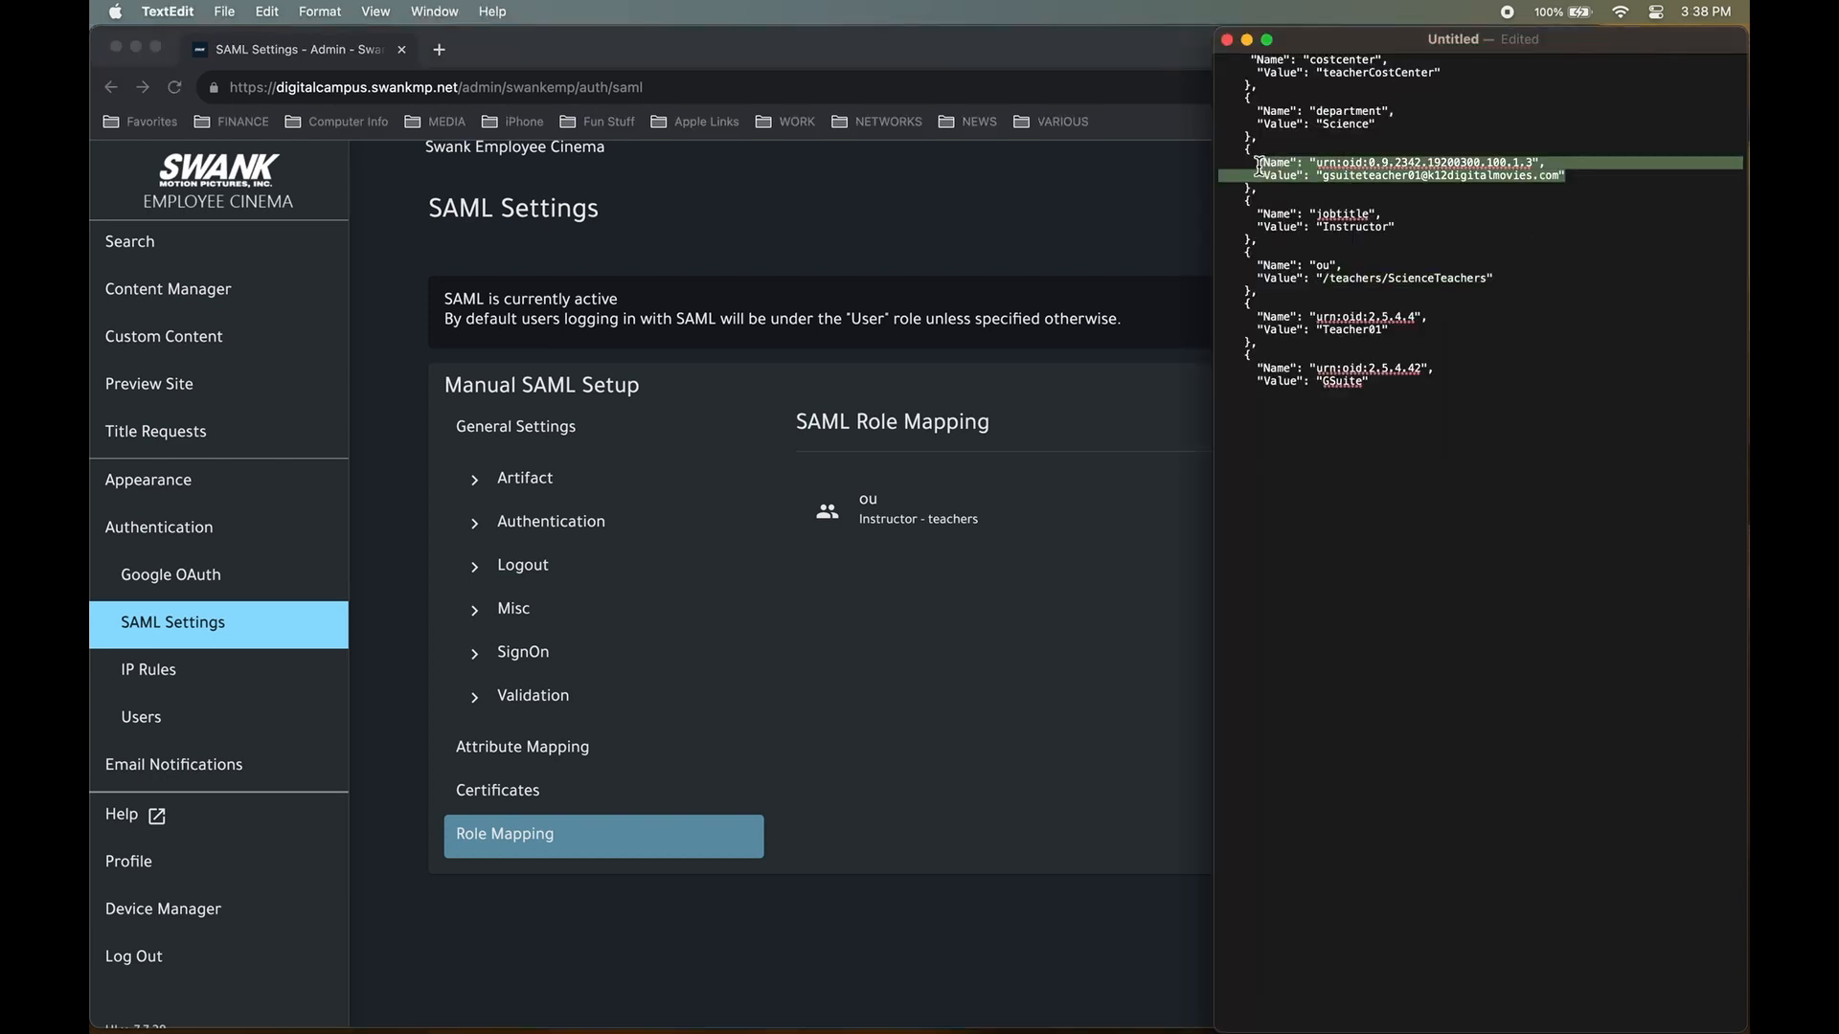
pyautogui.click(1446, 187)
pyautogui.click(1010, 631)
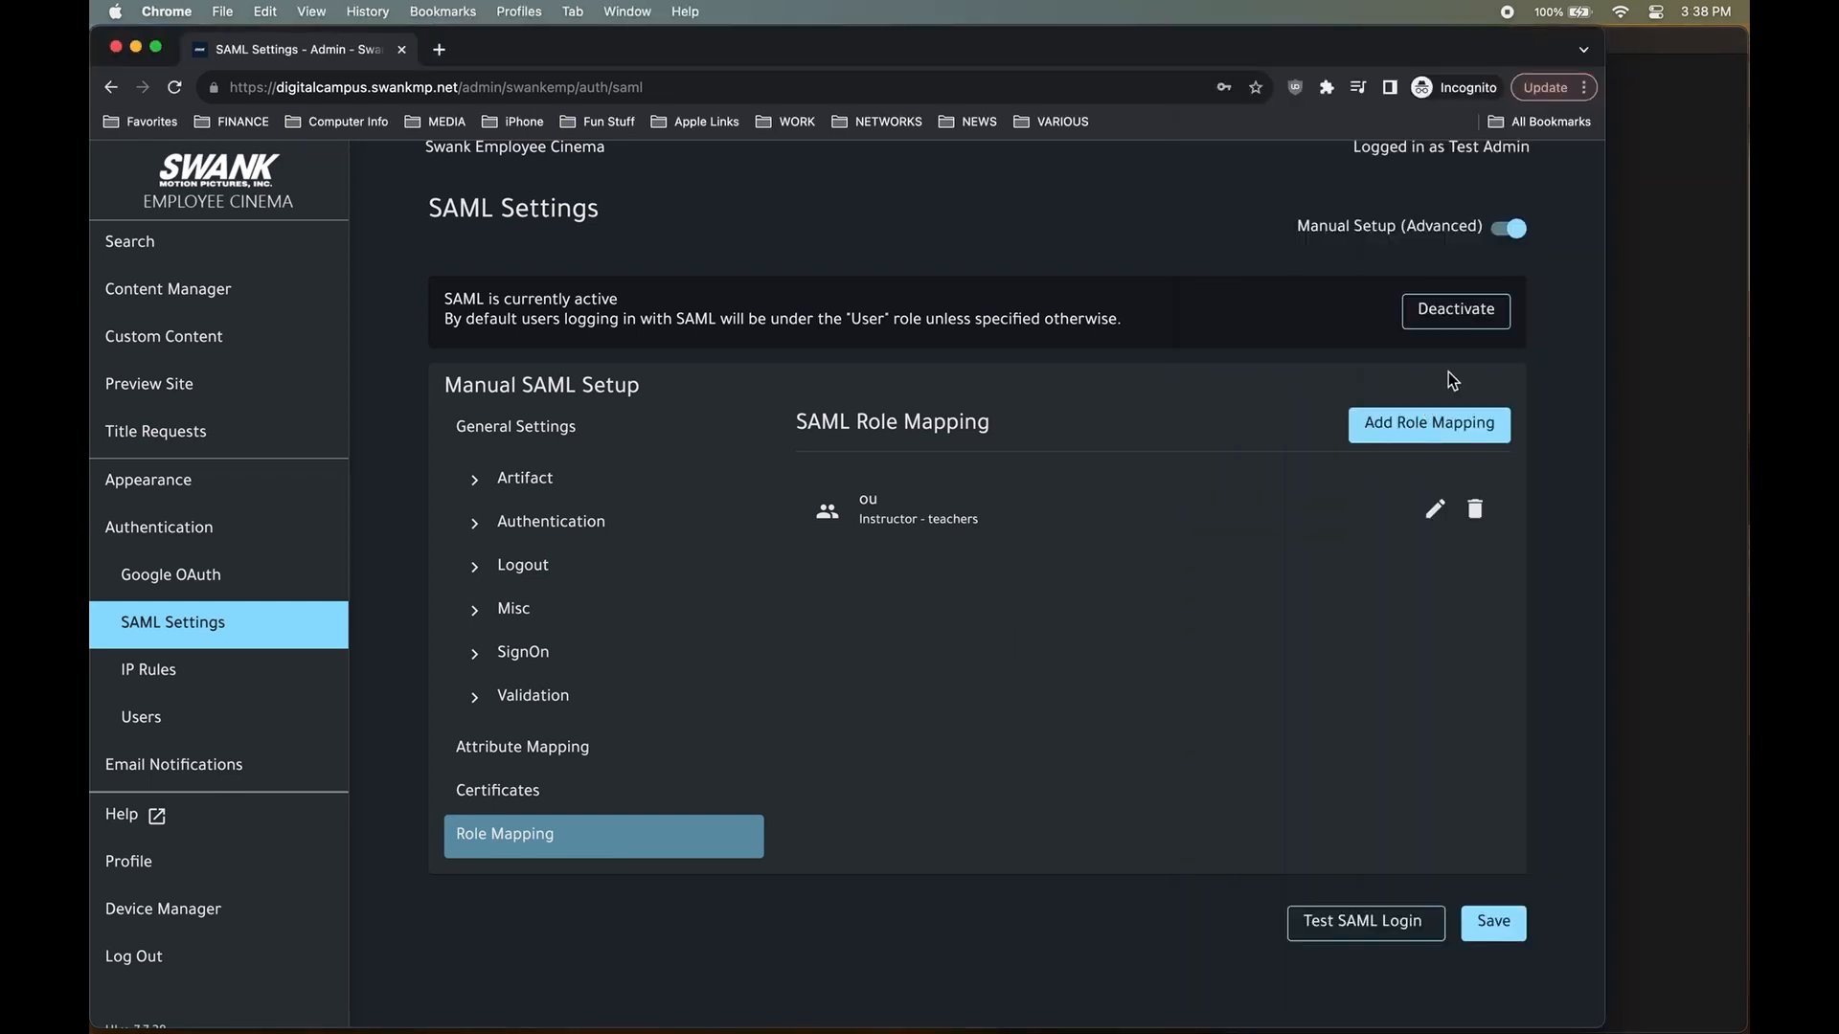
pyautogui.click(1727, 364)
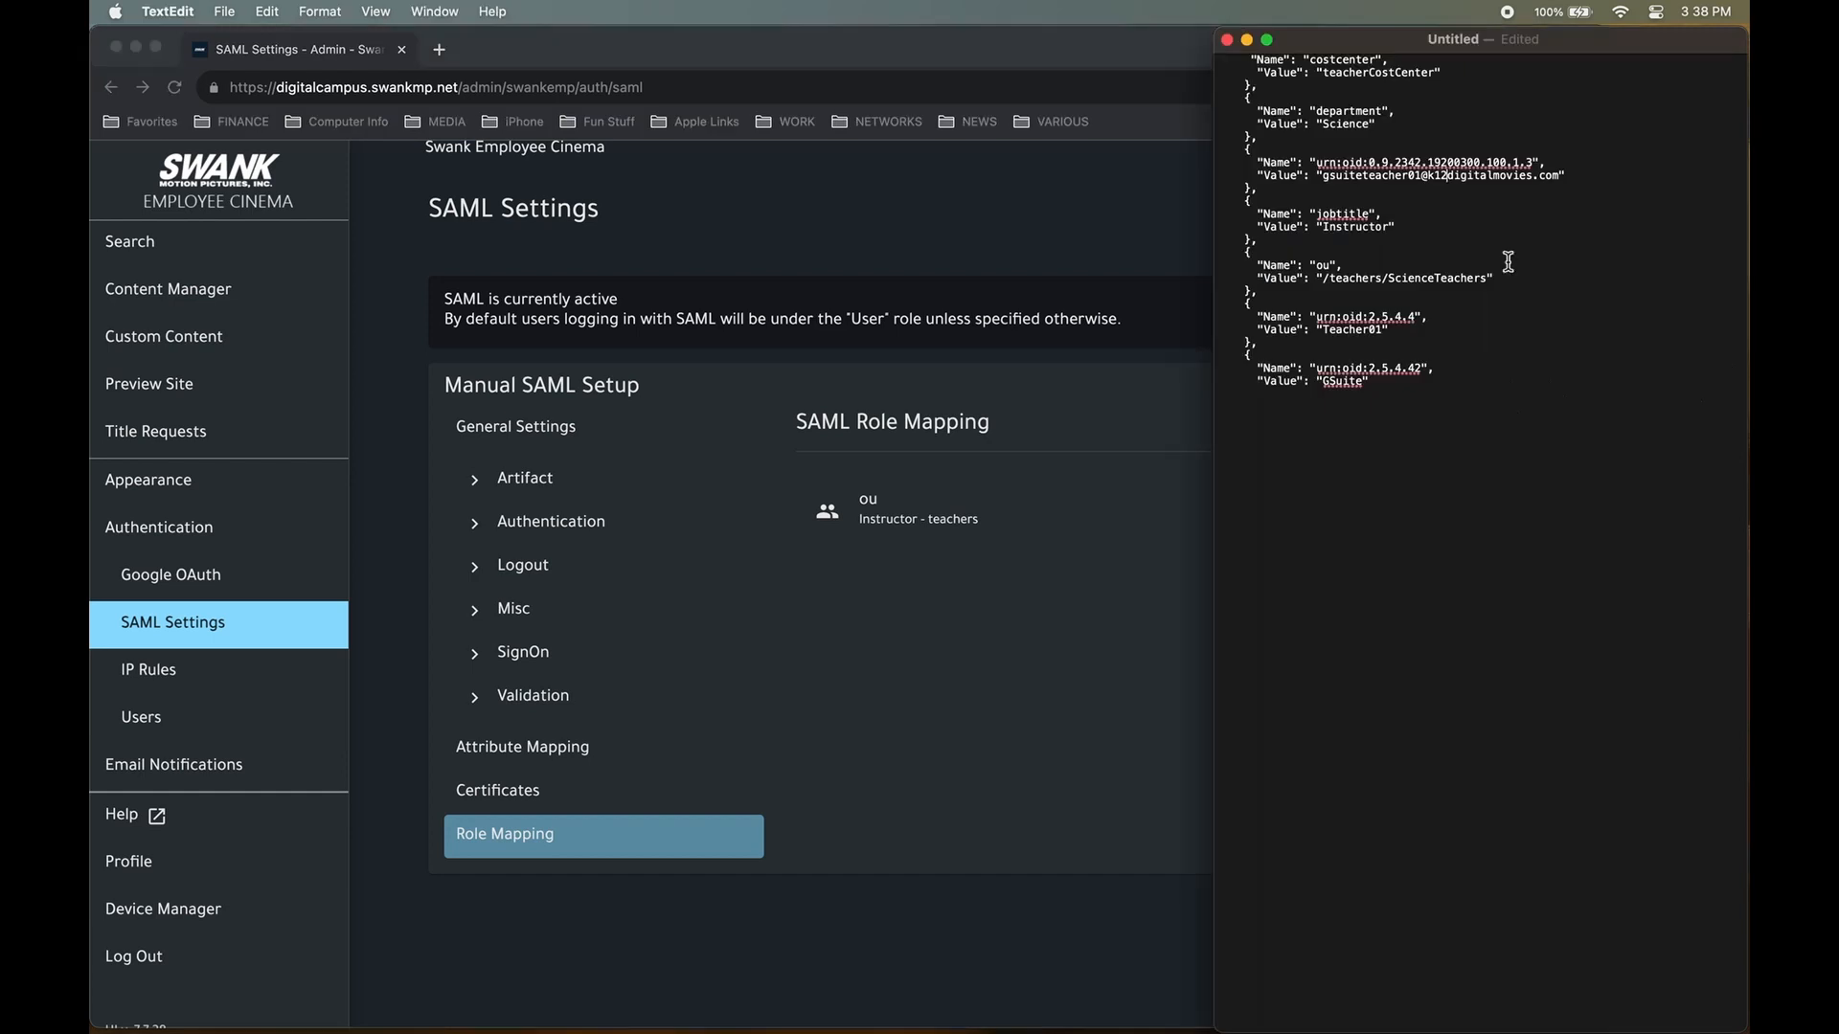
pyautogui.moveTo(1317, 163); pyautogui.dragTo(1533, 163)
pyautogui.rightClick(1487, 159)
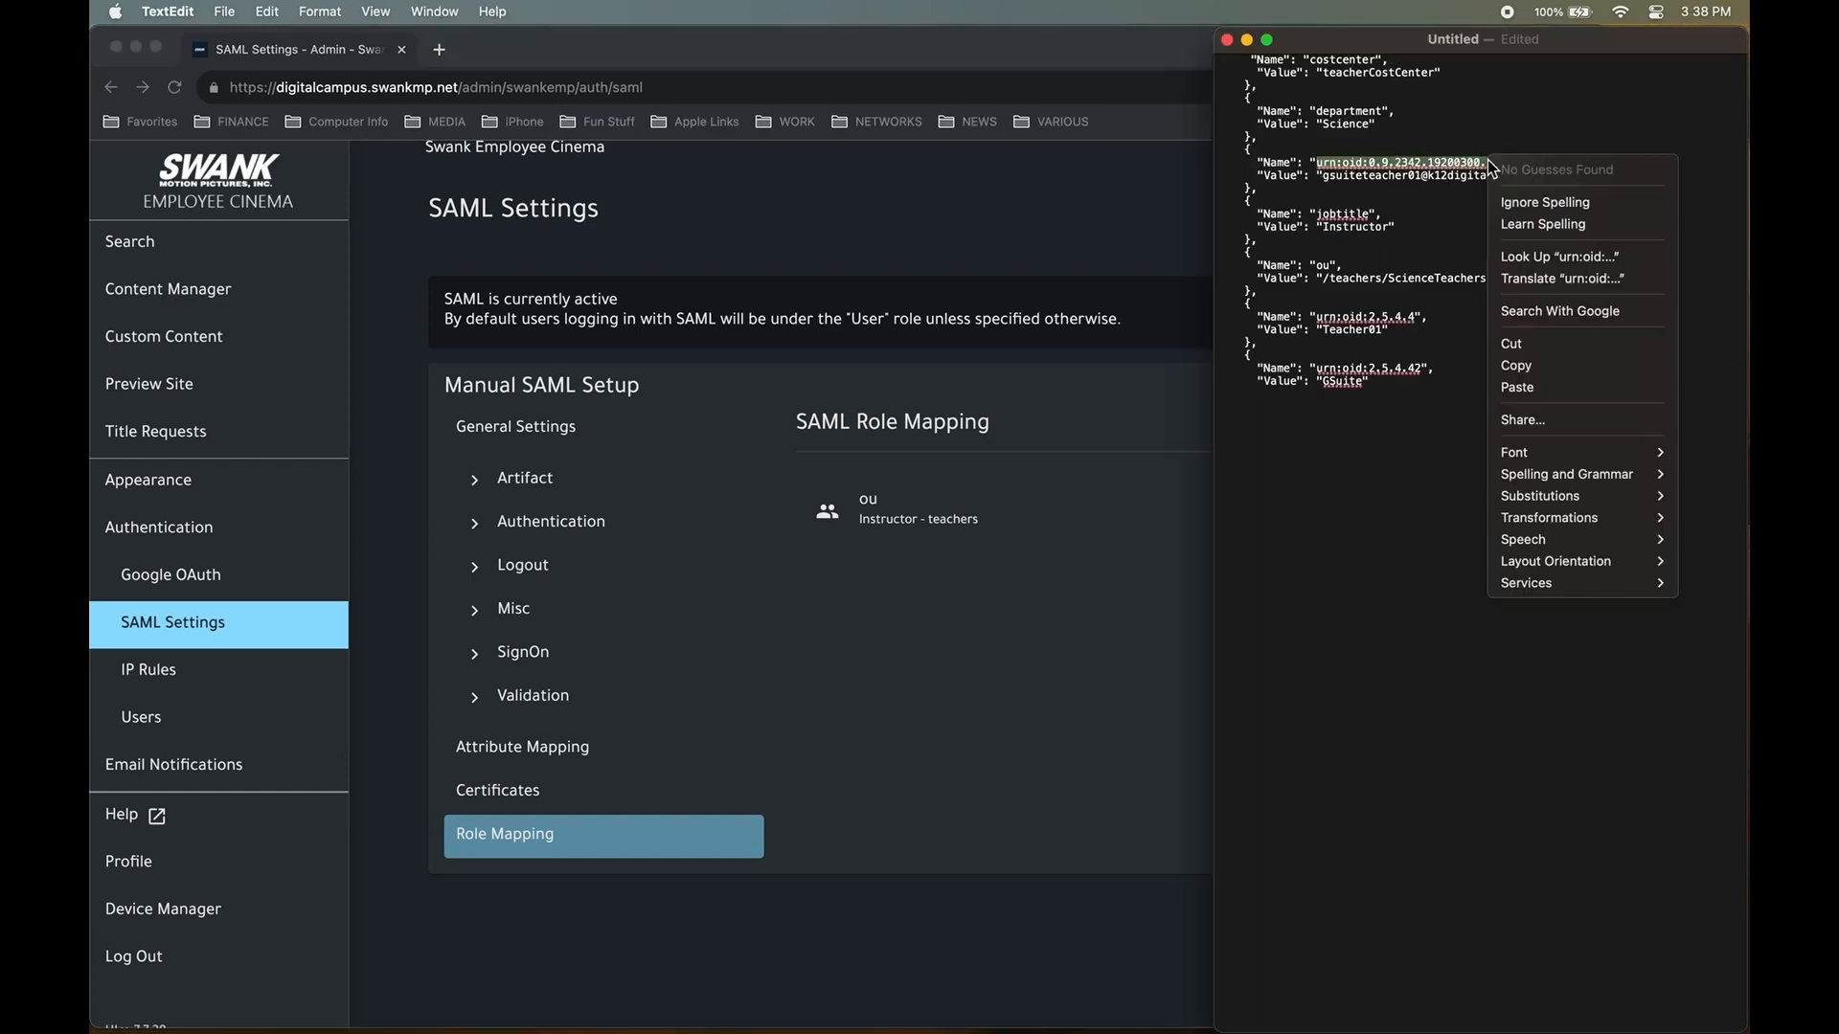
pyautogui.click(1550, 367)
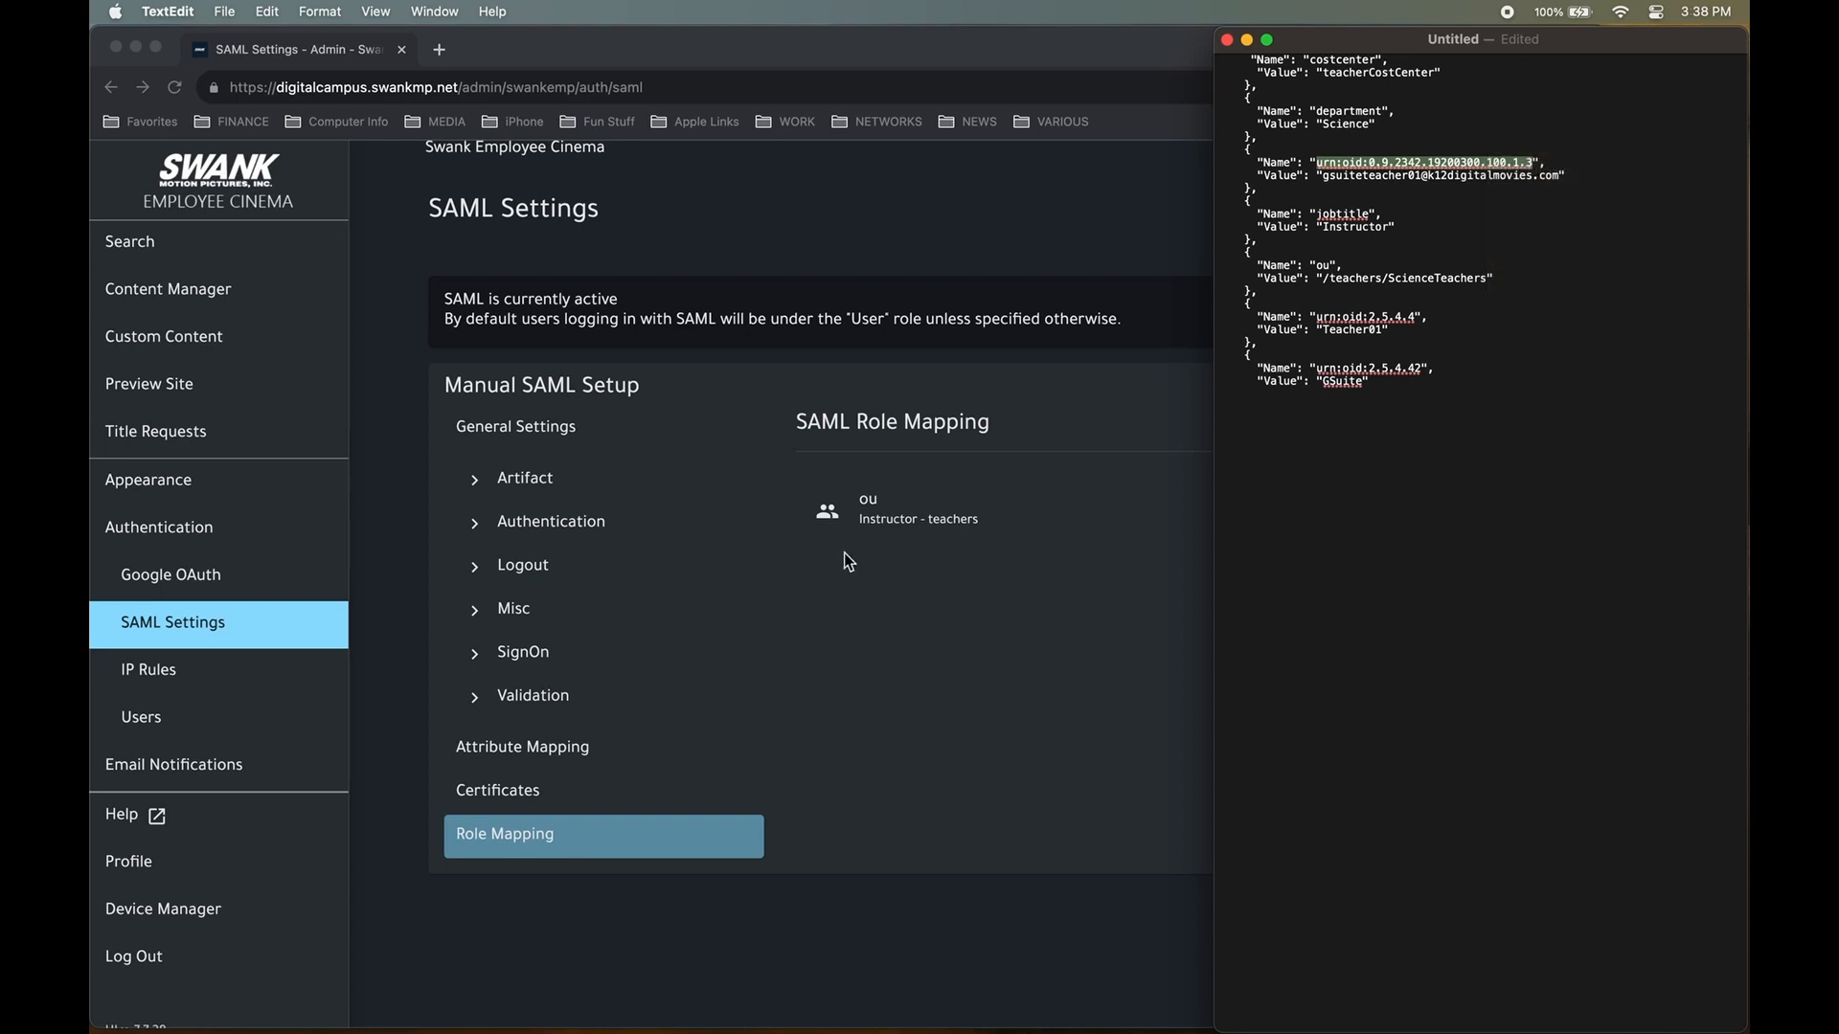
pyautogui.click(904, 735)
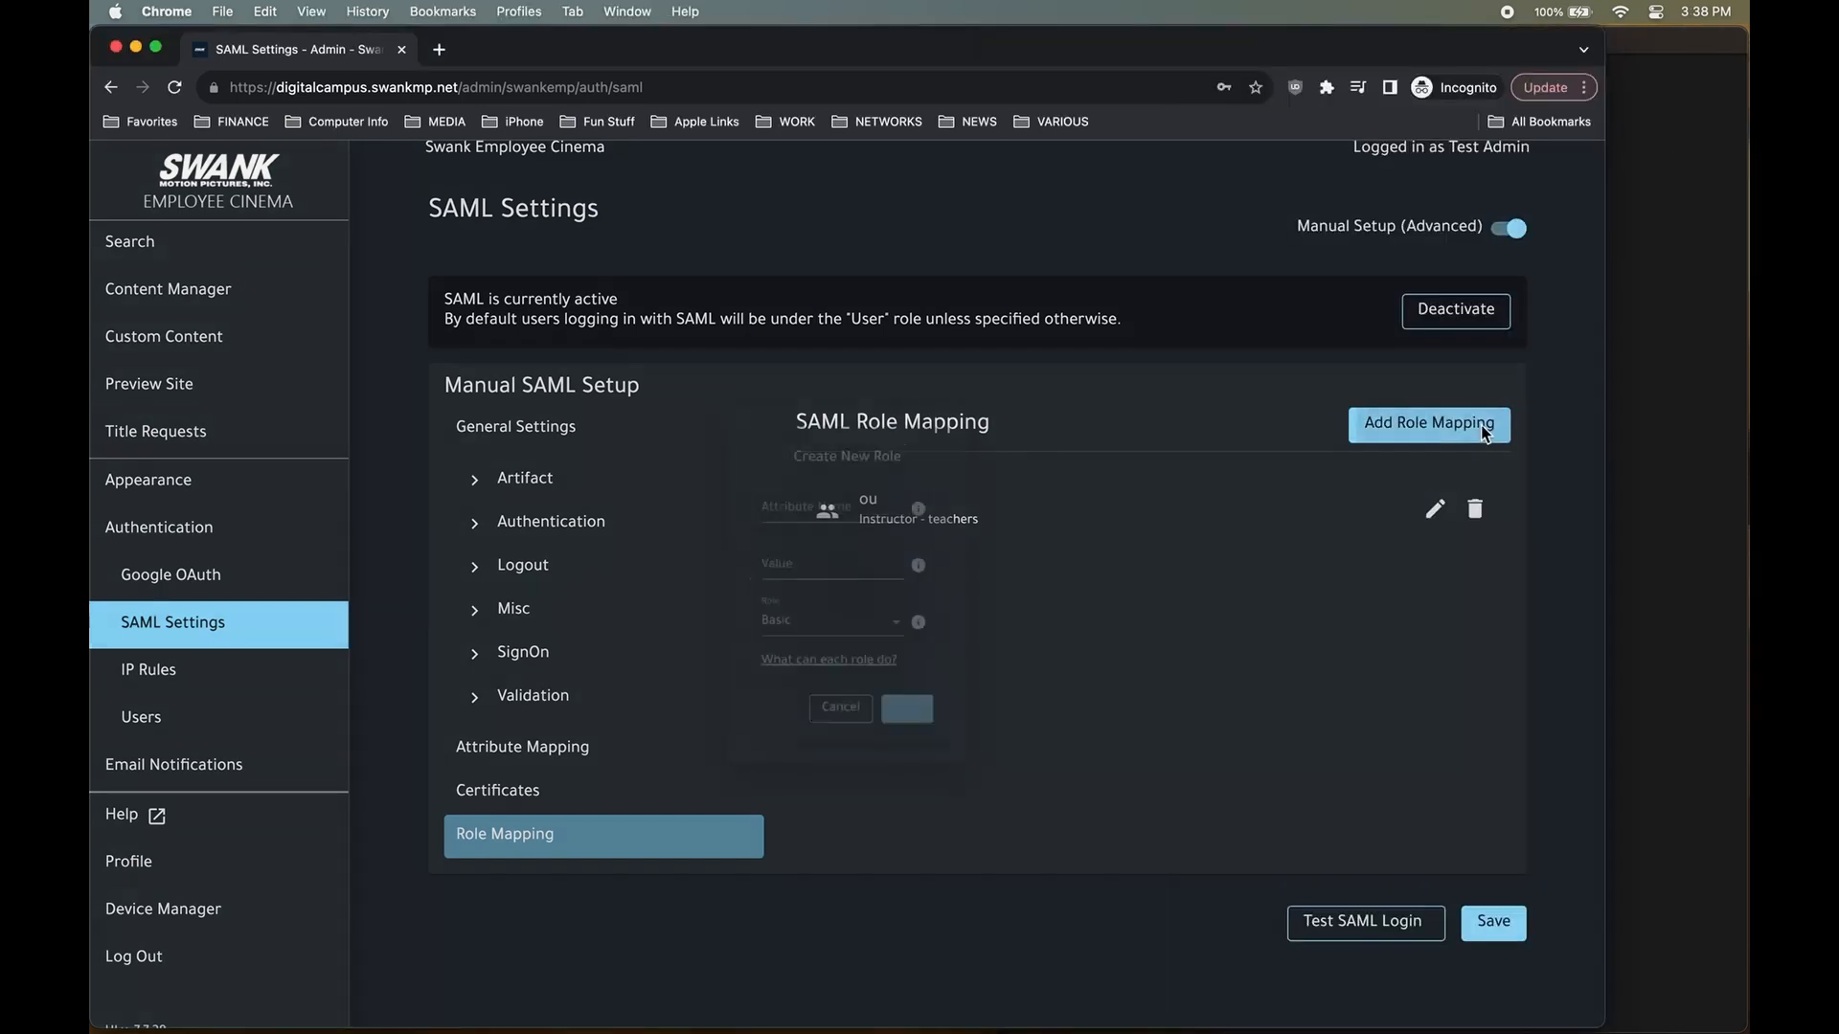
pyautogui.click(1486, 429)
pyautogui.rightClick(795, 493)
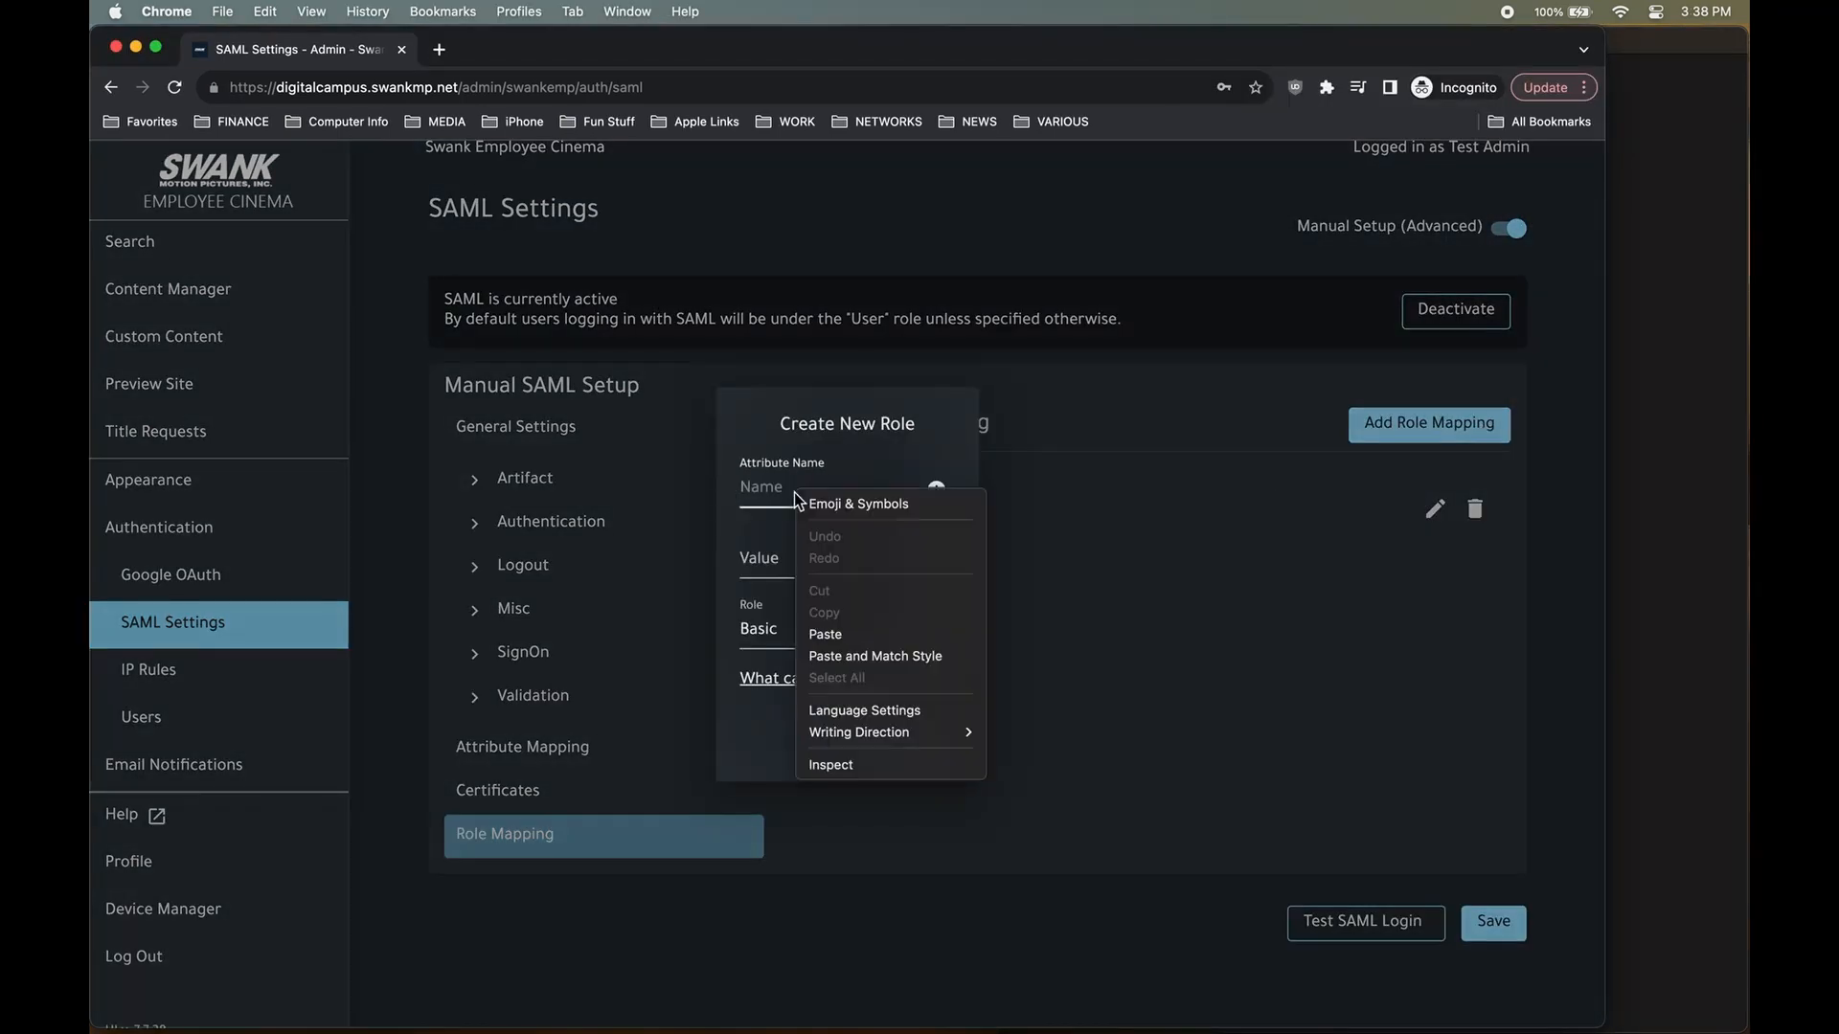
pyautogui.click(869, 636)
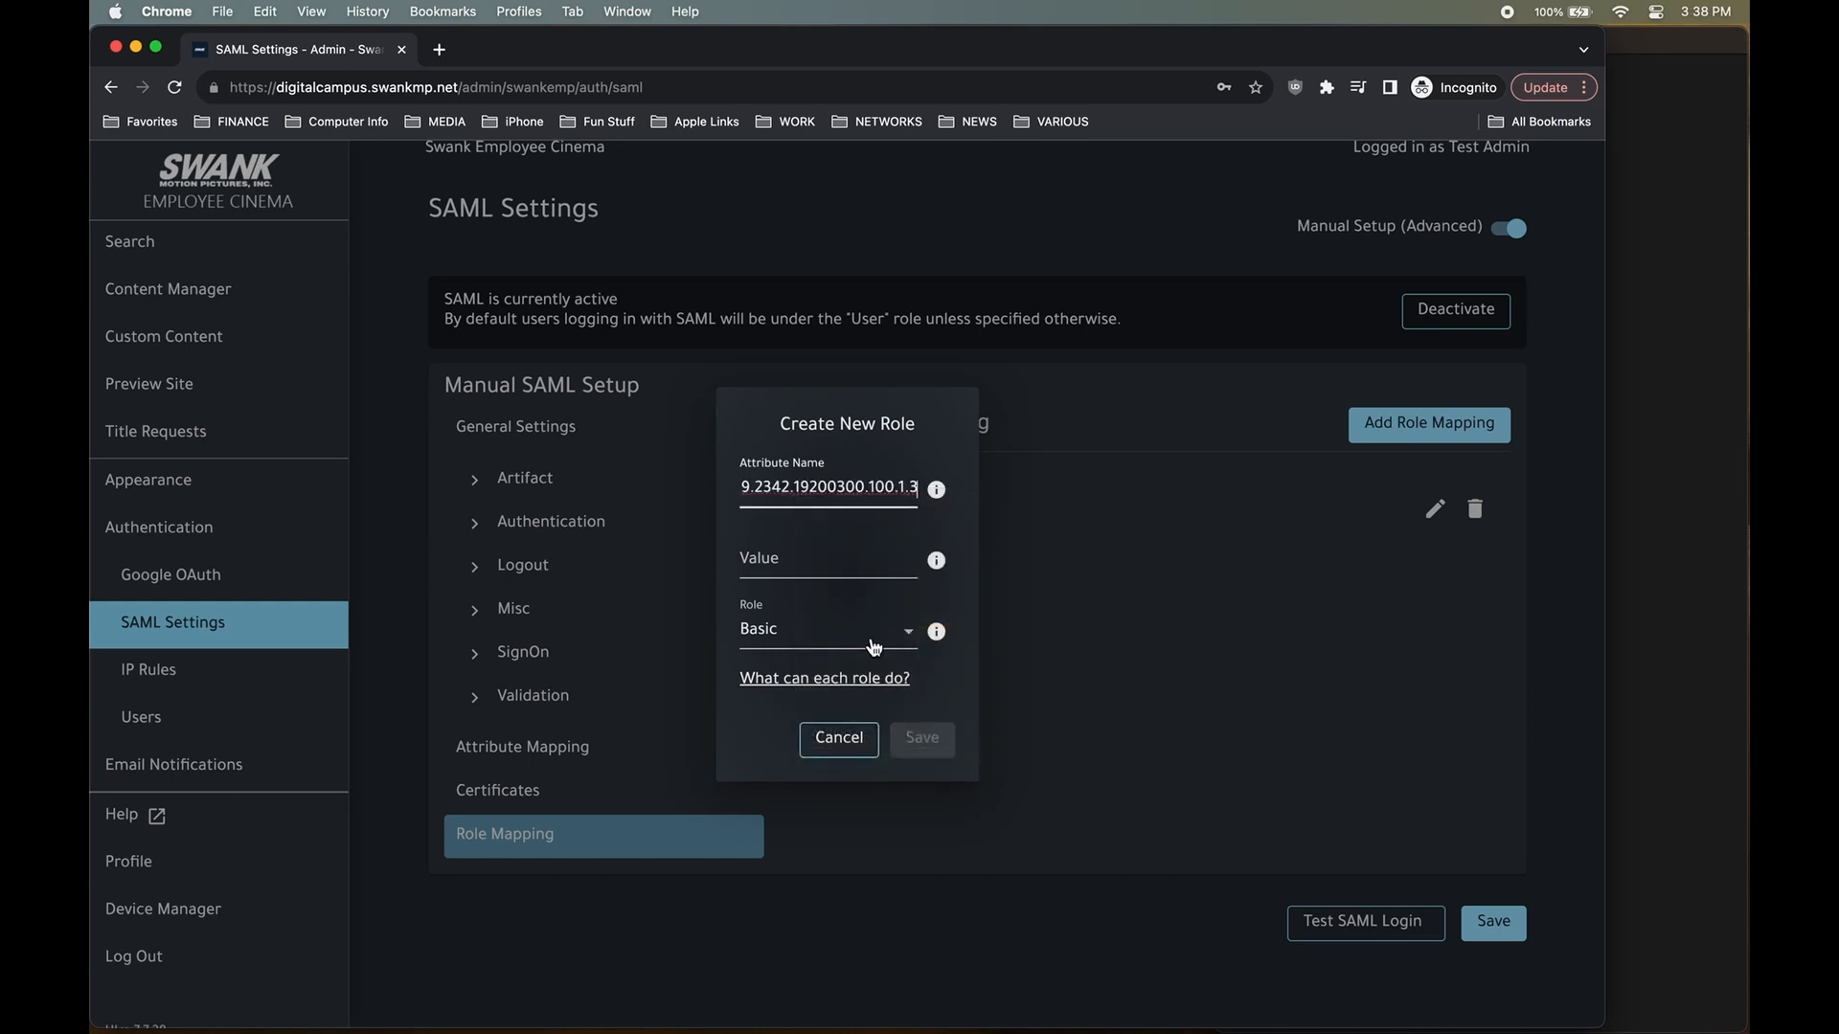
pyautogui.press('Left')
pyautogui.press('Left')
pyautogui.press('Left')
pyautogui.press('Left')
pyautogui.press('Left')
pyautogui.press('Left')
pyautogui.press('Left')
pyautogui.press('Left')
pyautogui.press('Left')
pyautogui.press('Left')
pyautogui.press('Left')
pyautogui.press('Left')
pyautogui.press('Left')
pyautogui.press('Left')
pyautogui.press('Left')
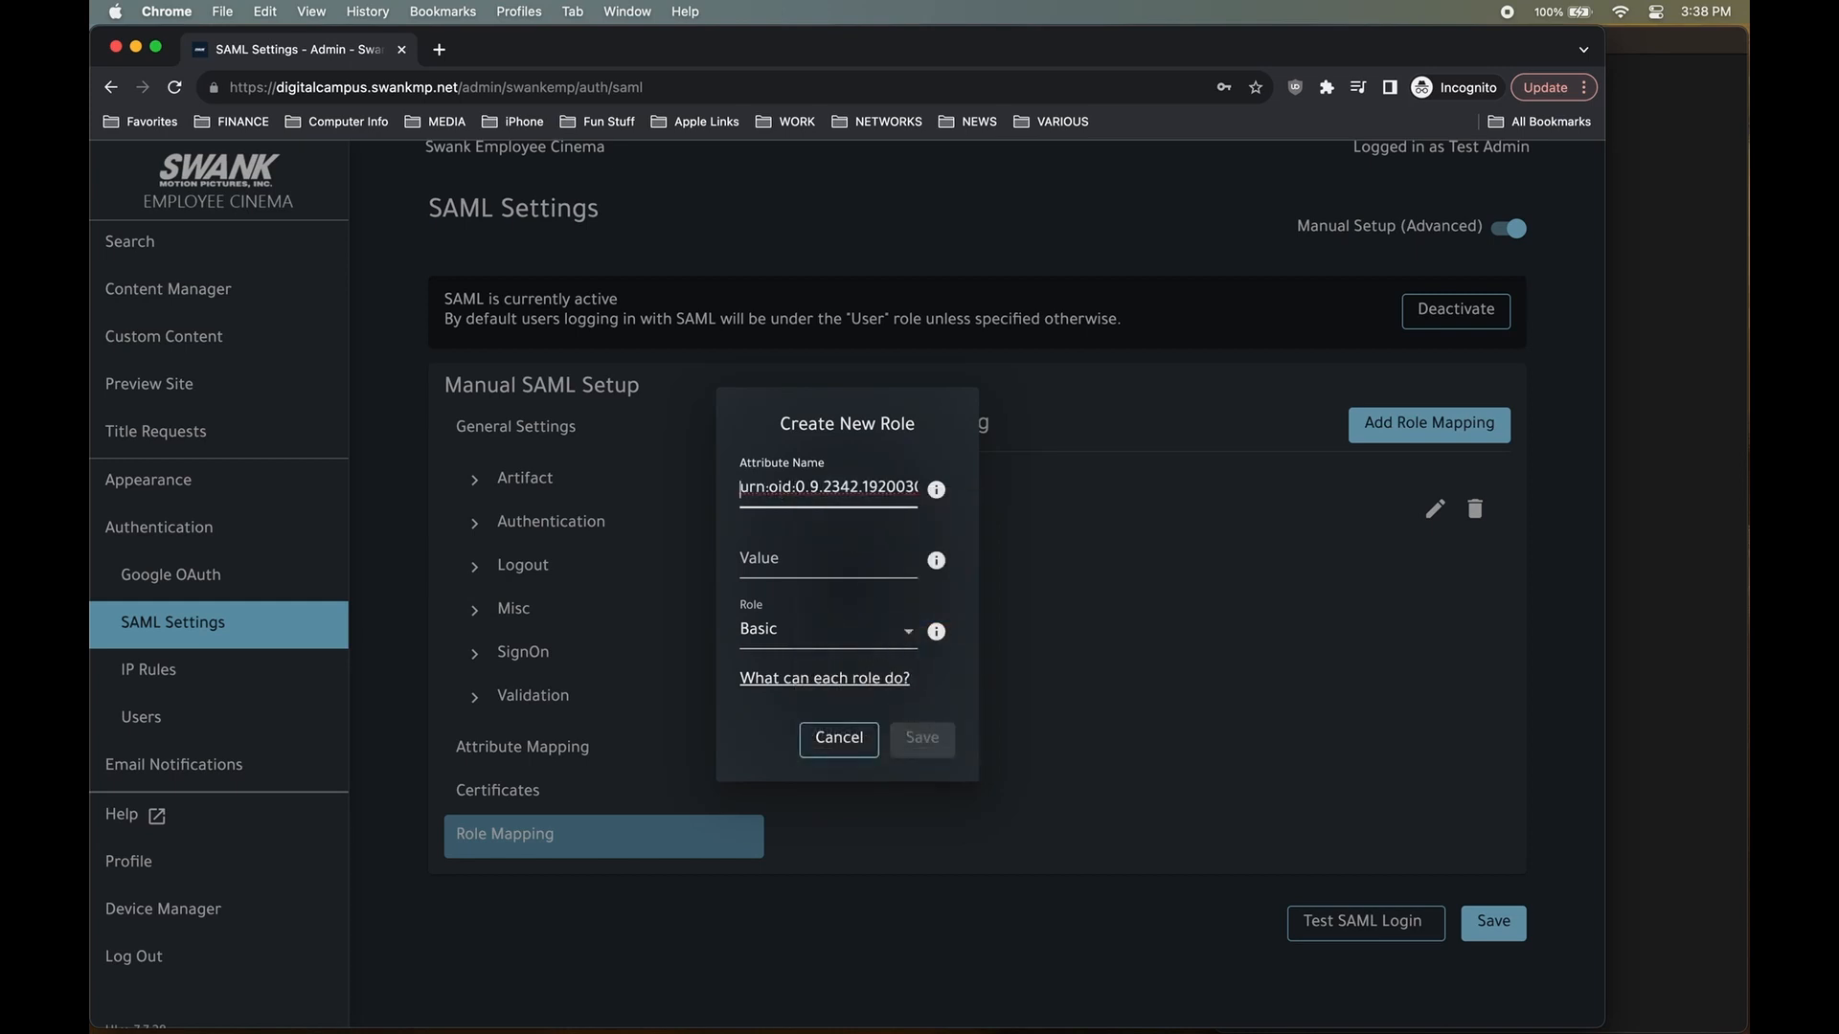
# Copy the teacher's e-mail address from the note and paste it as the mapping Value.
pyautogui.click(1666, 434)
pyautogui.moveTo(1321, 176); pyautogui.dragTo(1560, 181)
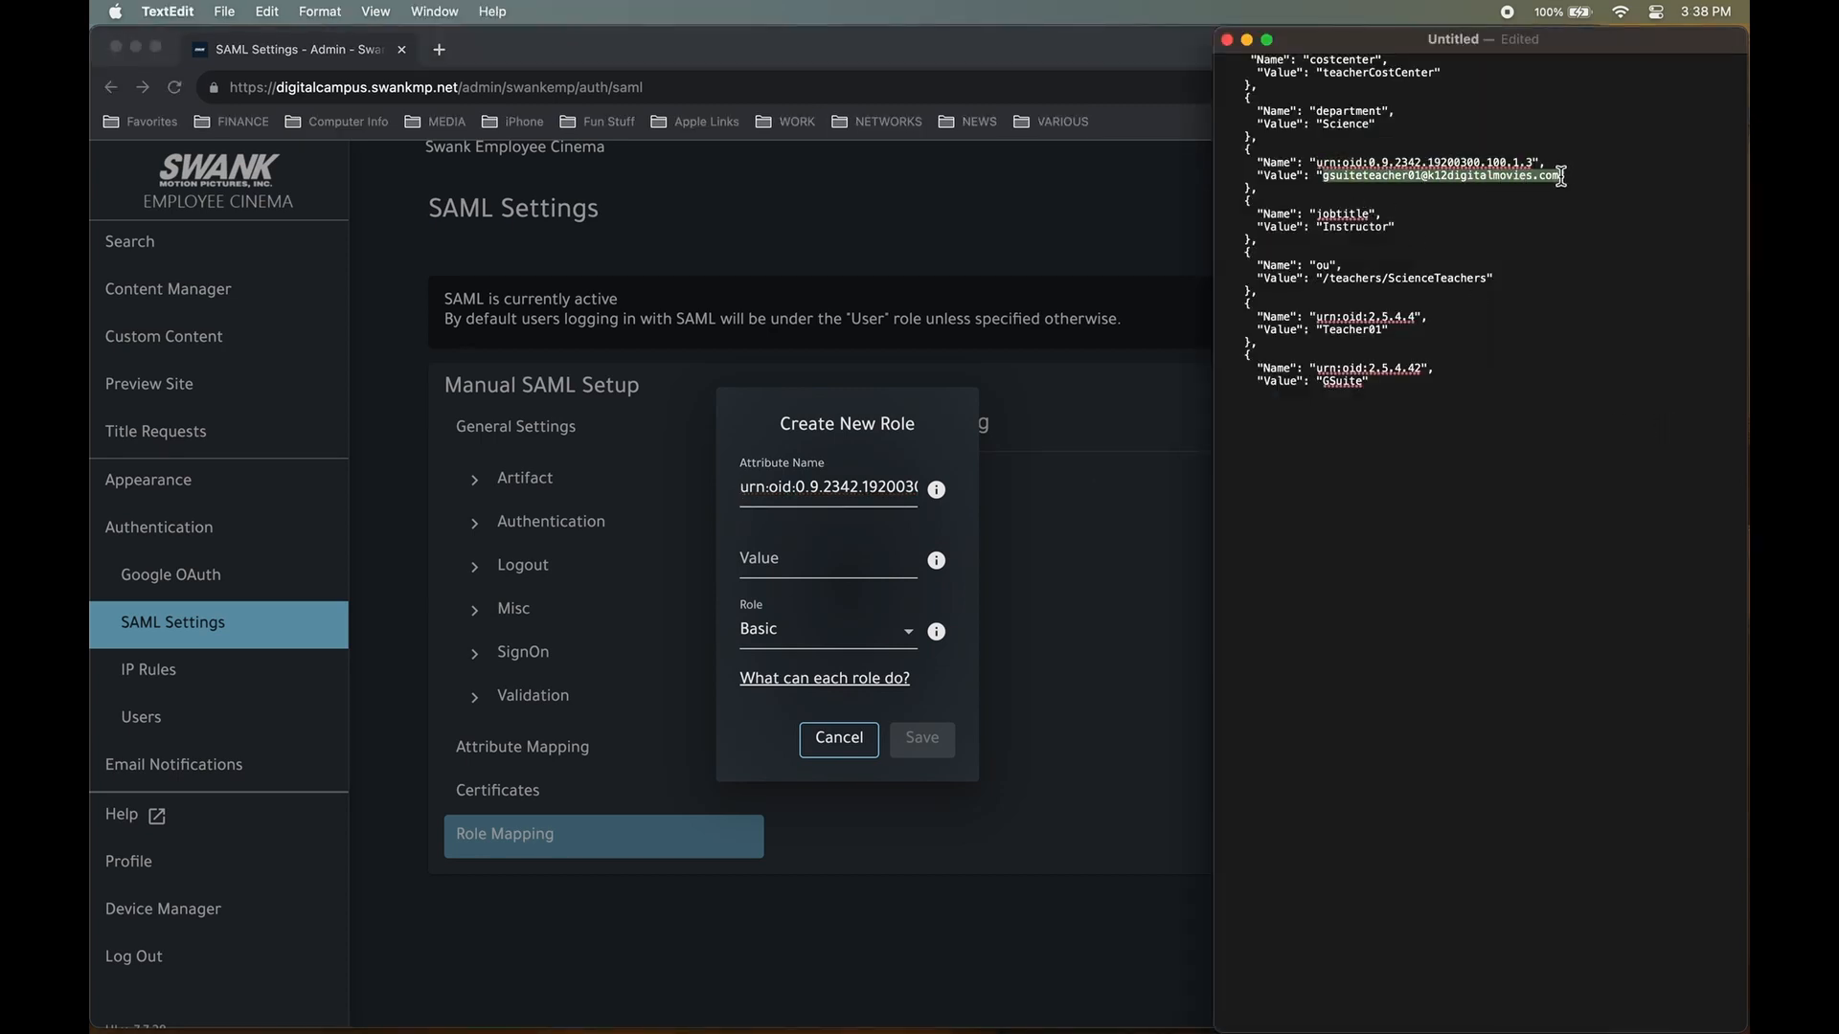
pyautogui.rightClick(1499, 185)
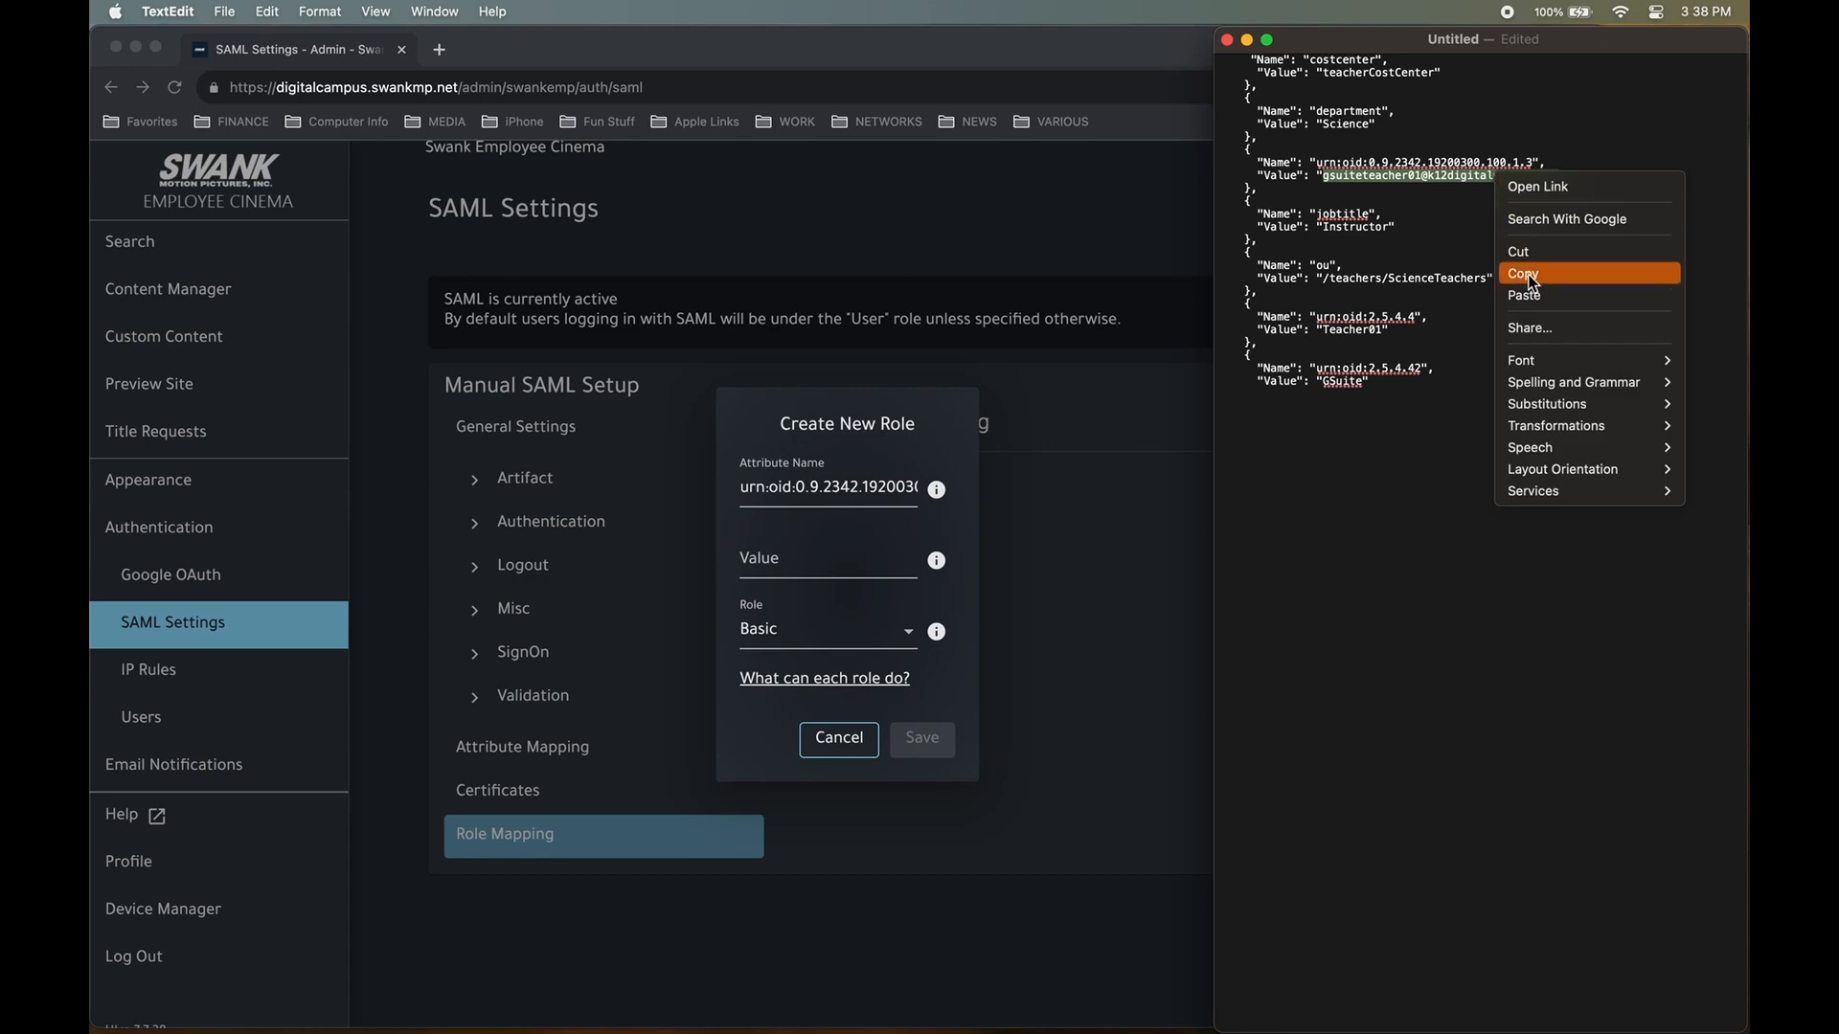
pyautogui.click(1496, 279)
pyautogui.click(805, 567)
pyautogui.click(803, 566)
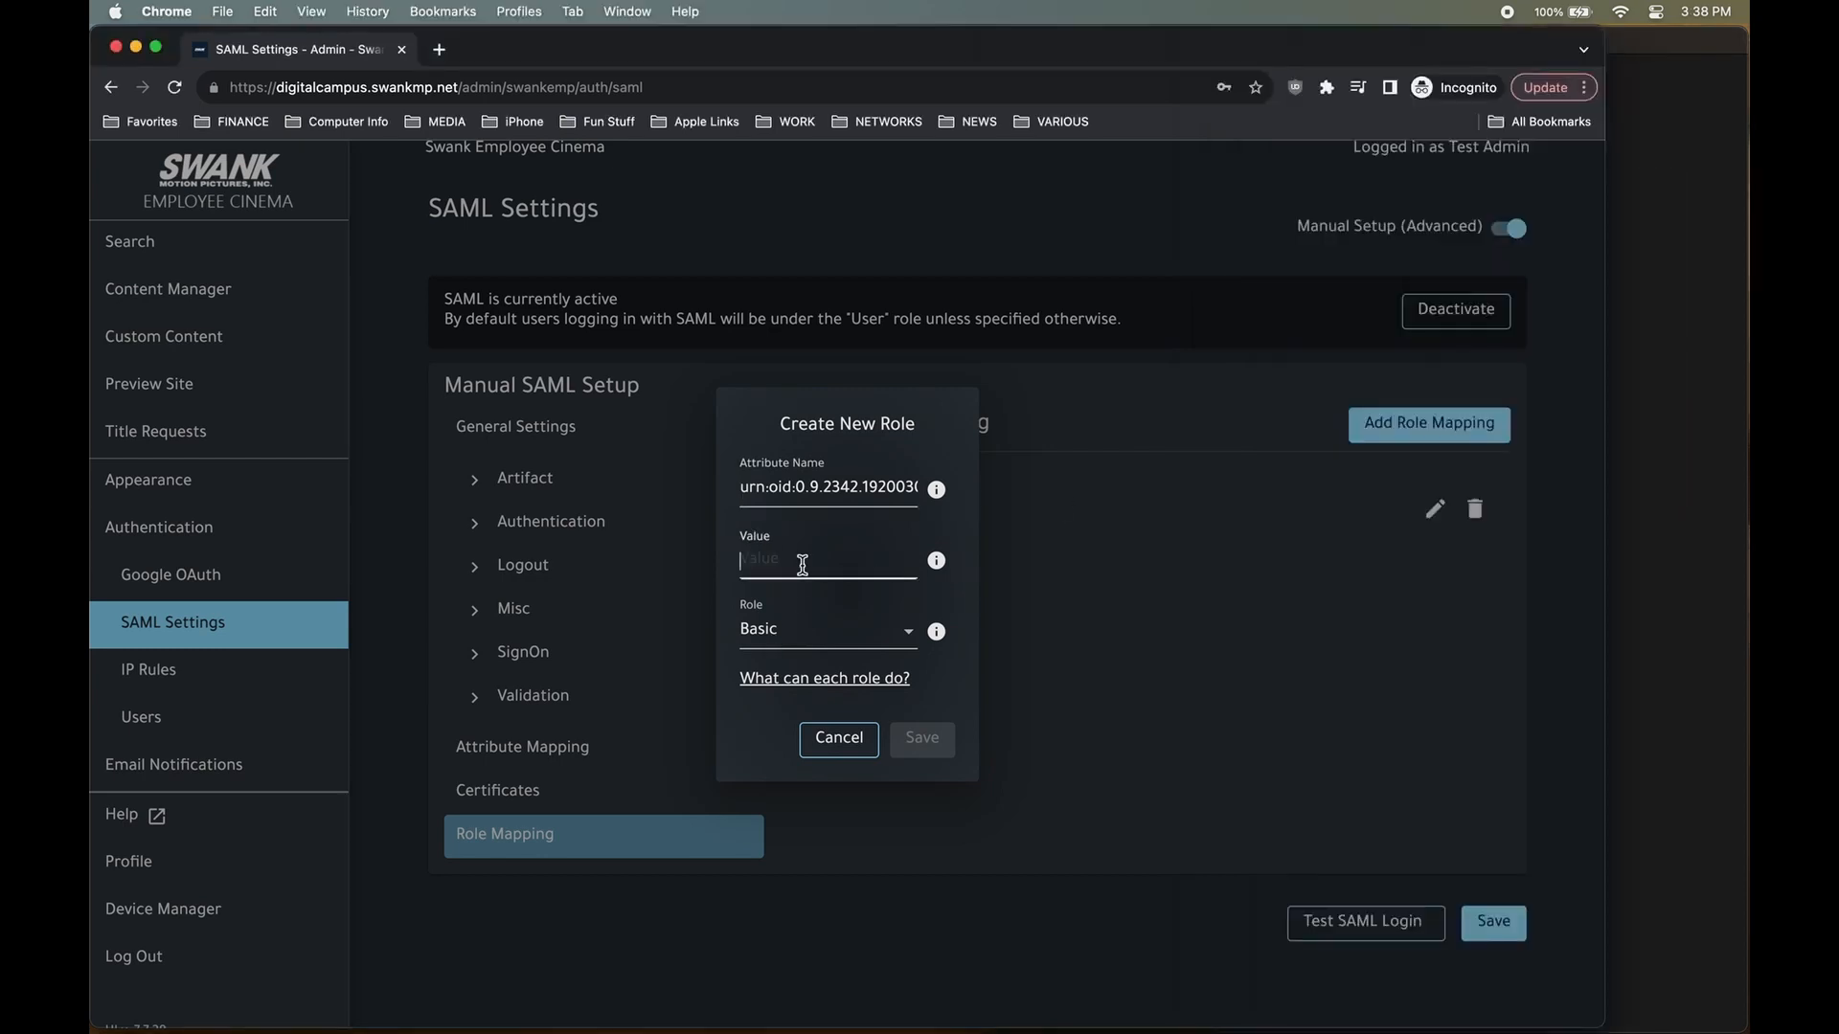
pyautogui.rightClick(802, 565)
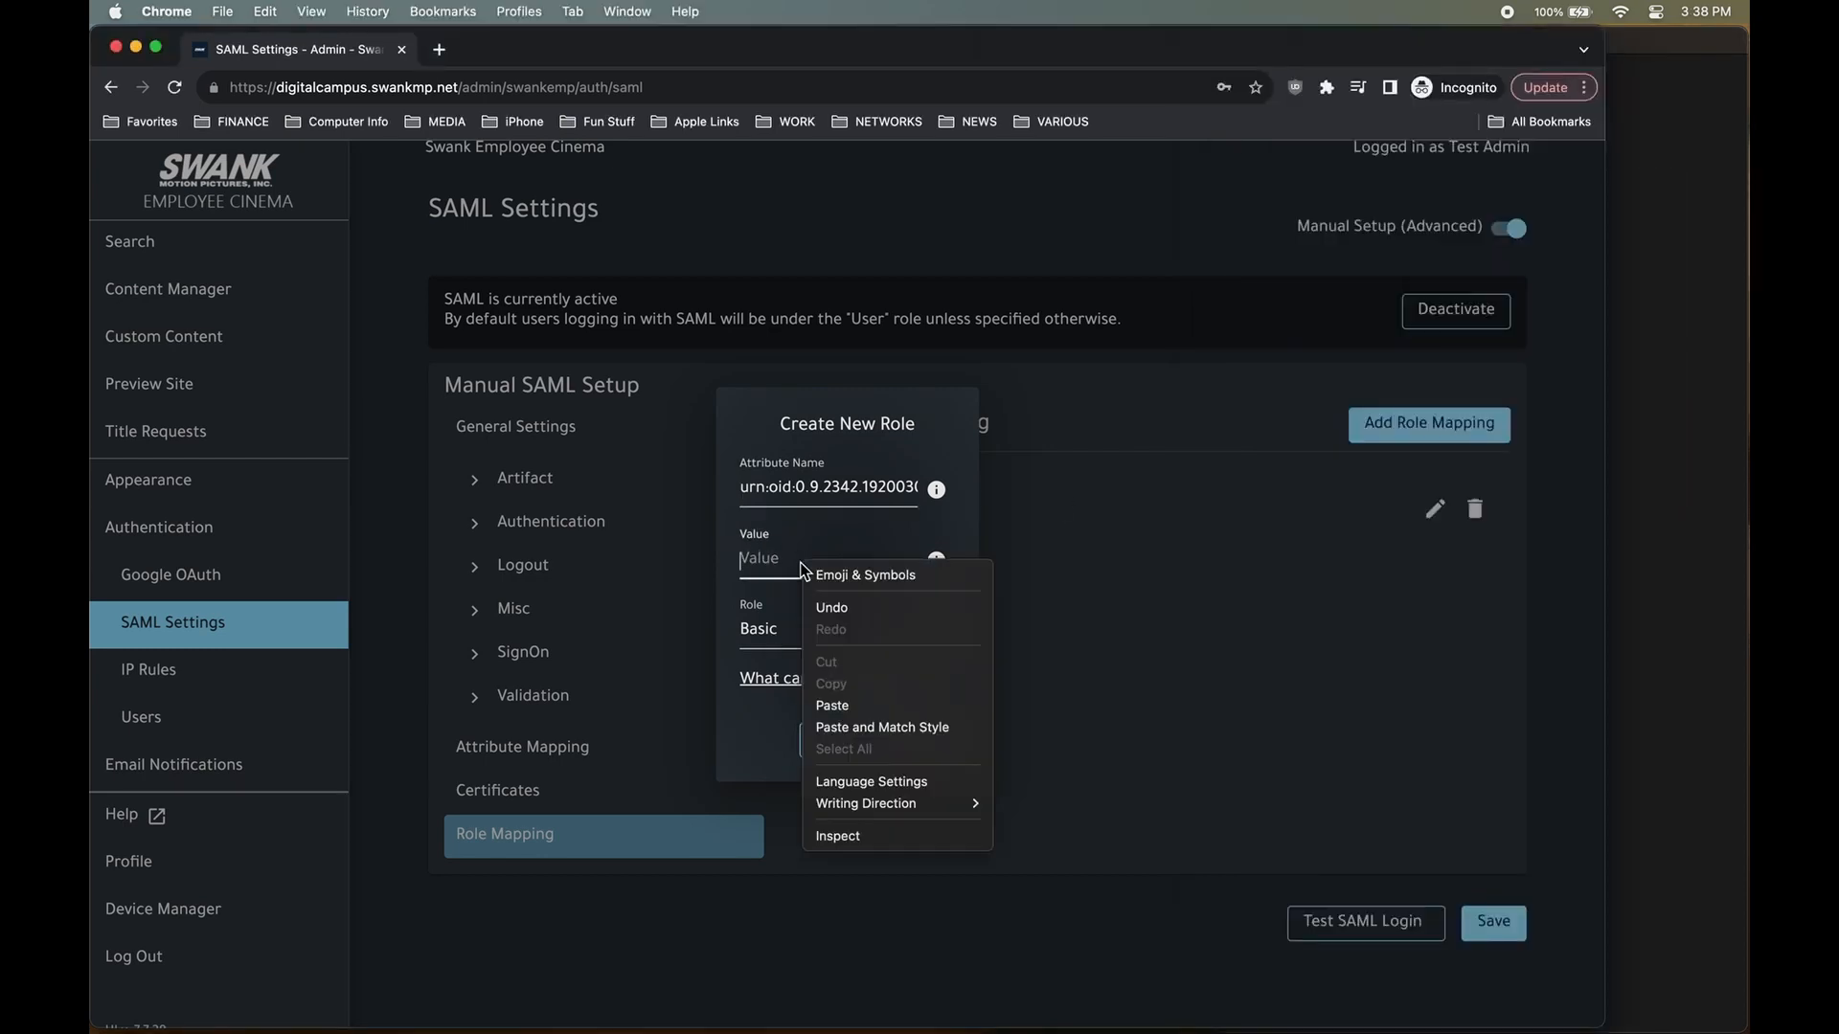
pyautogui.click(856, 709)
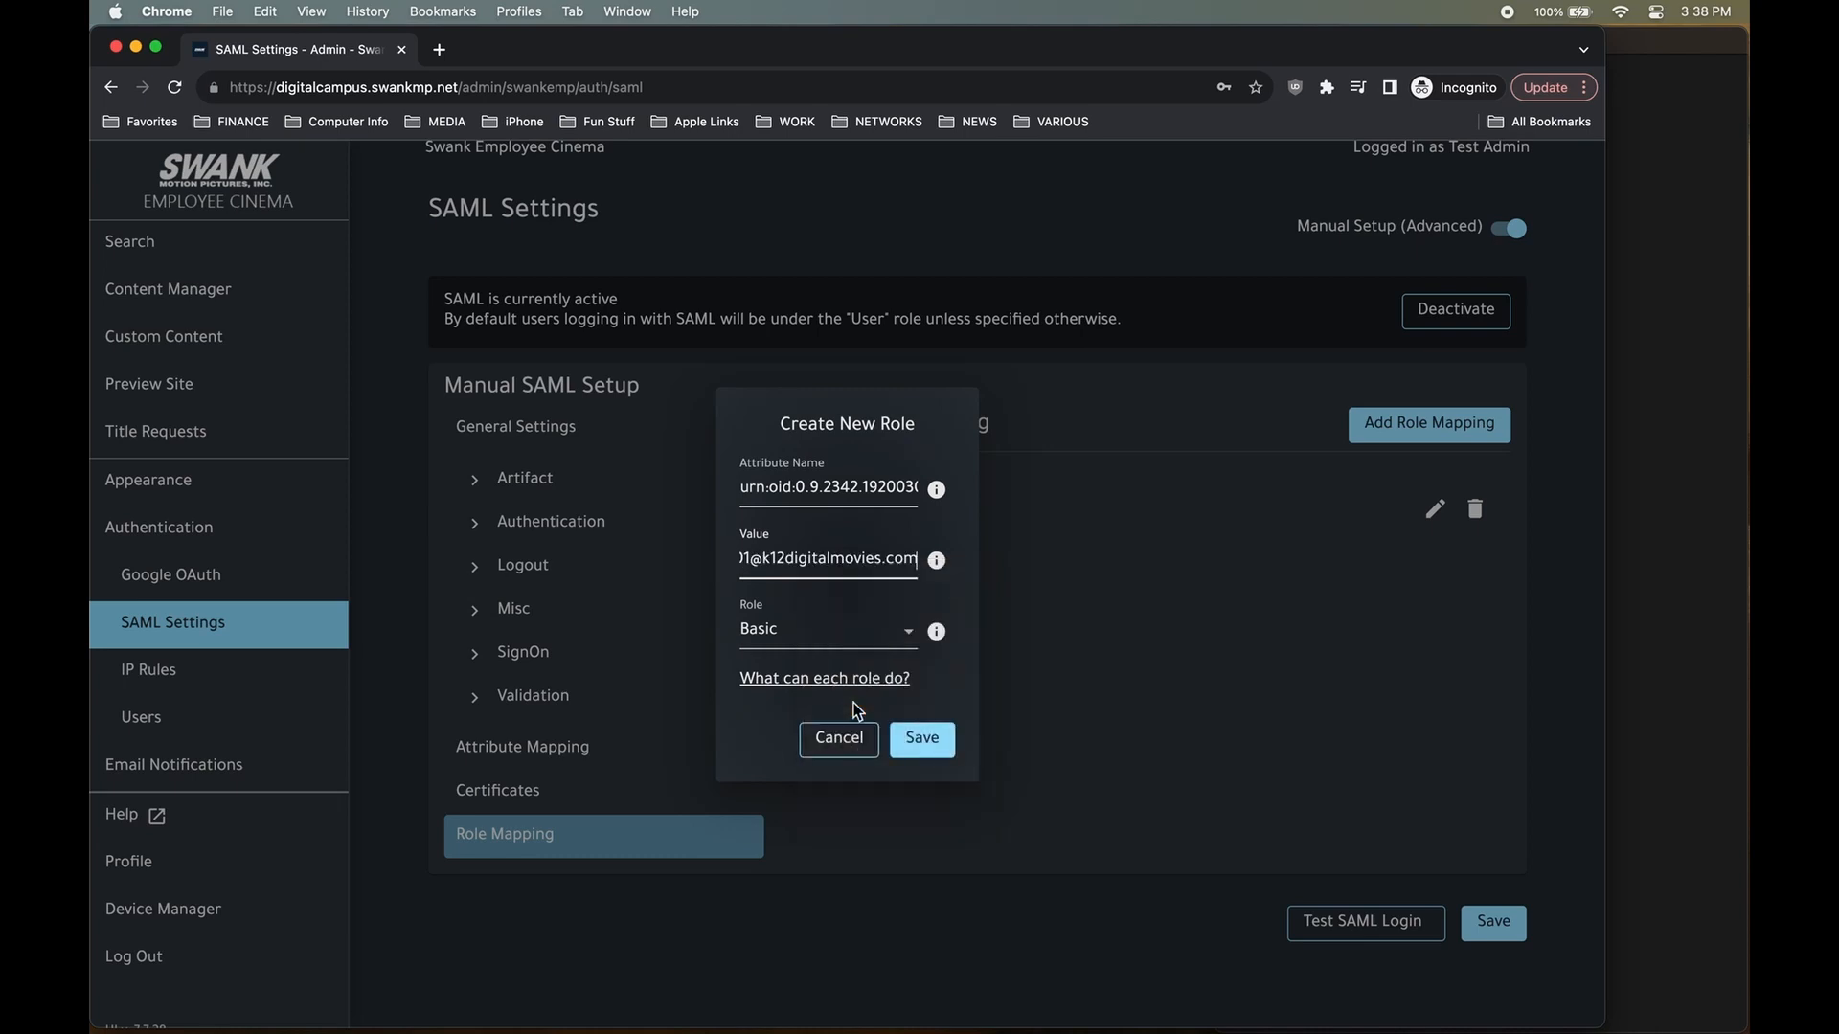
# Choose Admin as the role and save the mapping.
pyautogui.press('Left')
pyautogui.press('Left')
pyautogui.press('Left')
pyautogui.press('Left')
pyautogui.press('Left')
pyautogui.press('Left')
pyautogui.press('Left')
pyautogui.press('Left')
pyautogui.press('Left')
pyautogui.press('Left')
pyautogui.press('Left')
pyautogui.press('Left')
pyautogui.press('Left')
pyautogui.press('Left')
pyautogui.press('Left')
pyautogui.press('Left')
pyautogui.press('Left')
pyautogui.press('Left')
pyautogui.press('Left')
pyautogui.press('Left')
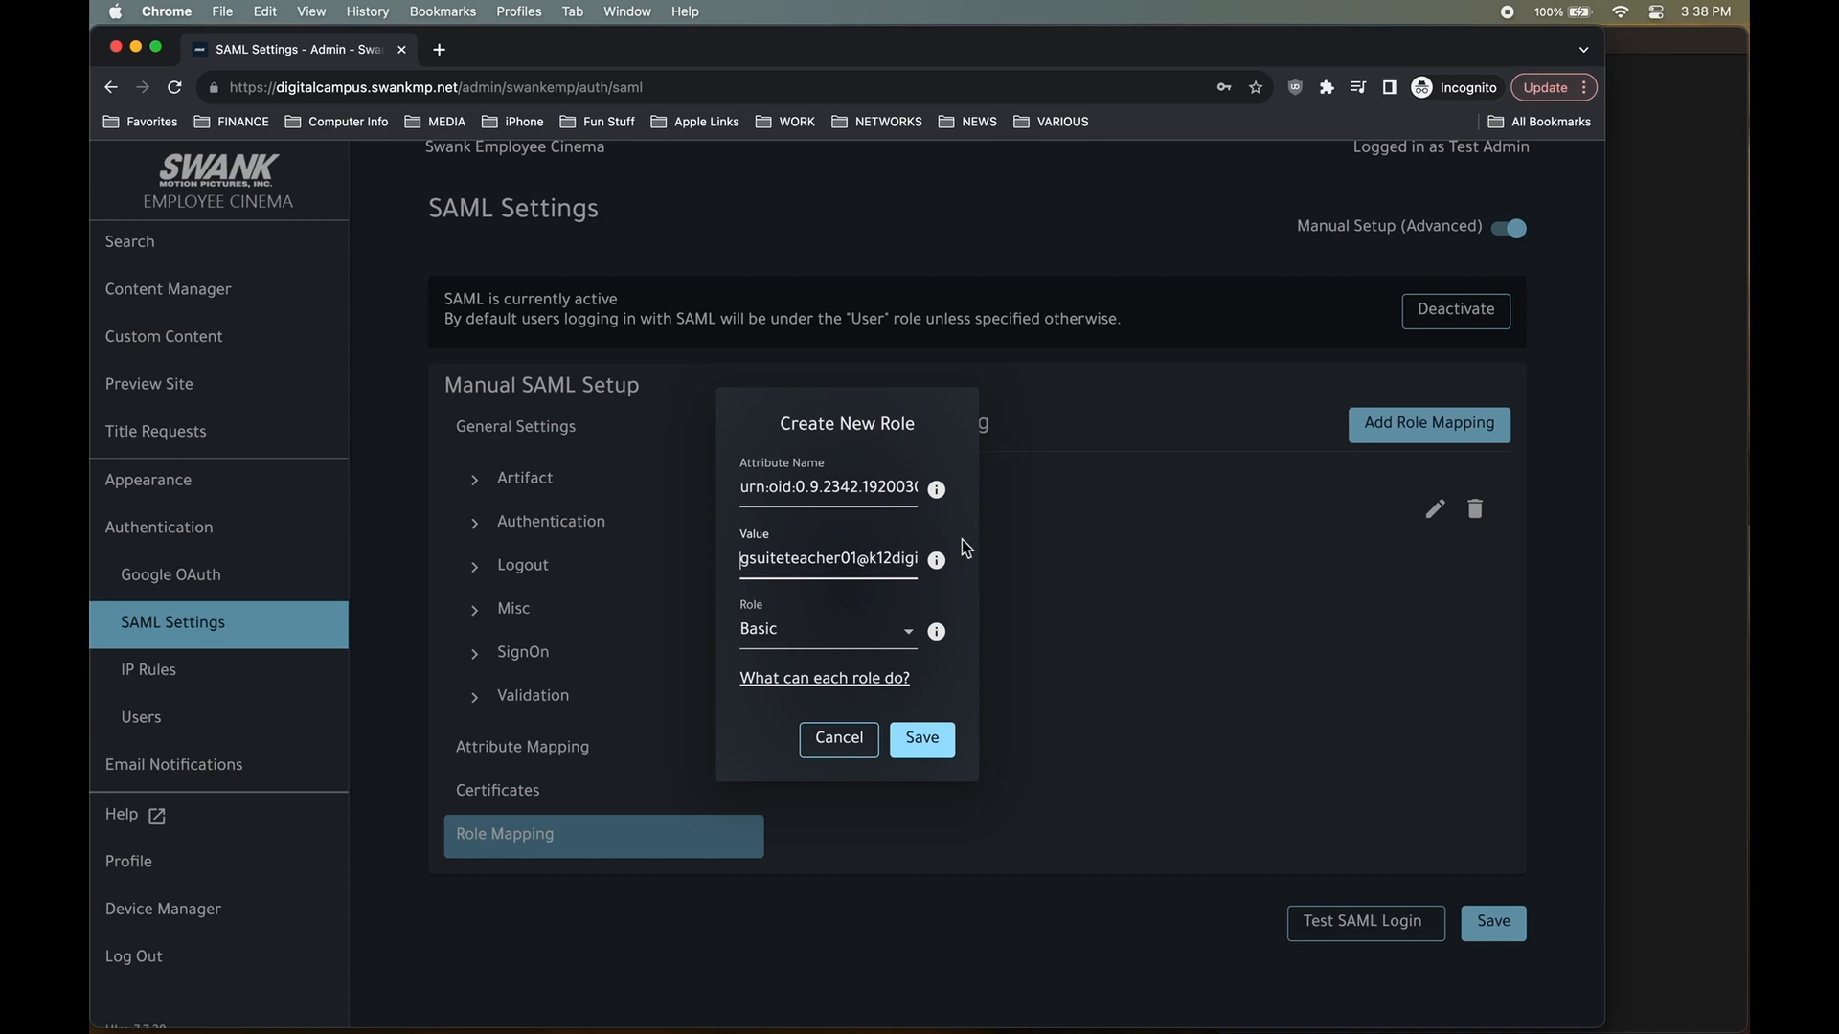
pyautogui.click(865, 632)
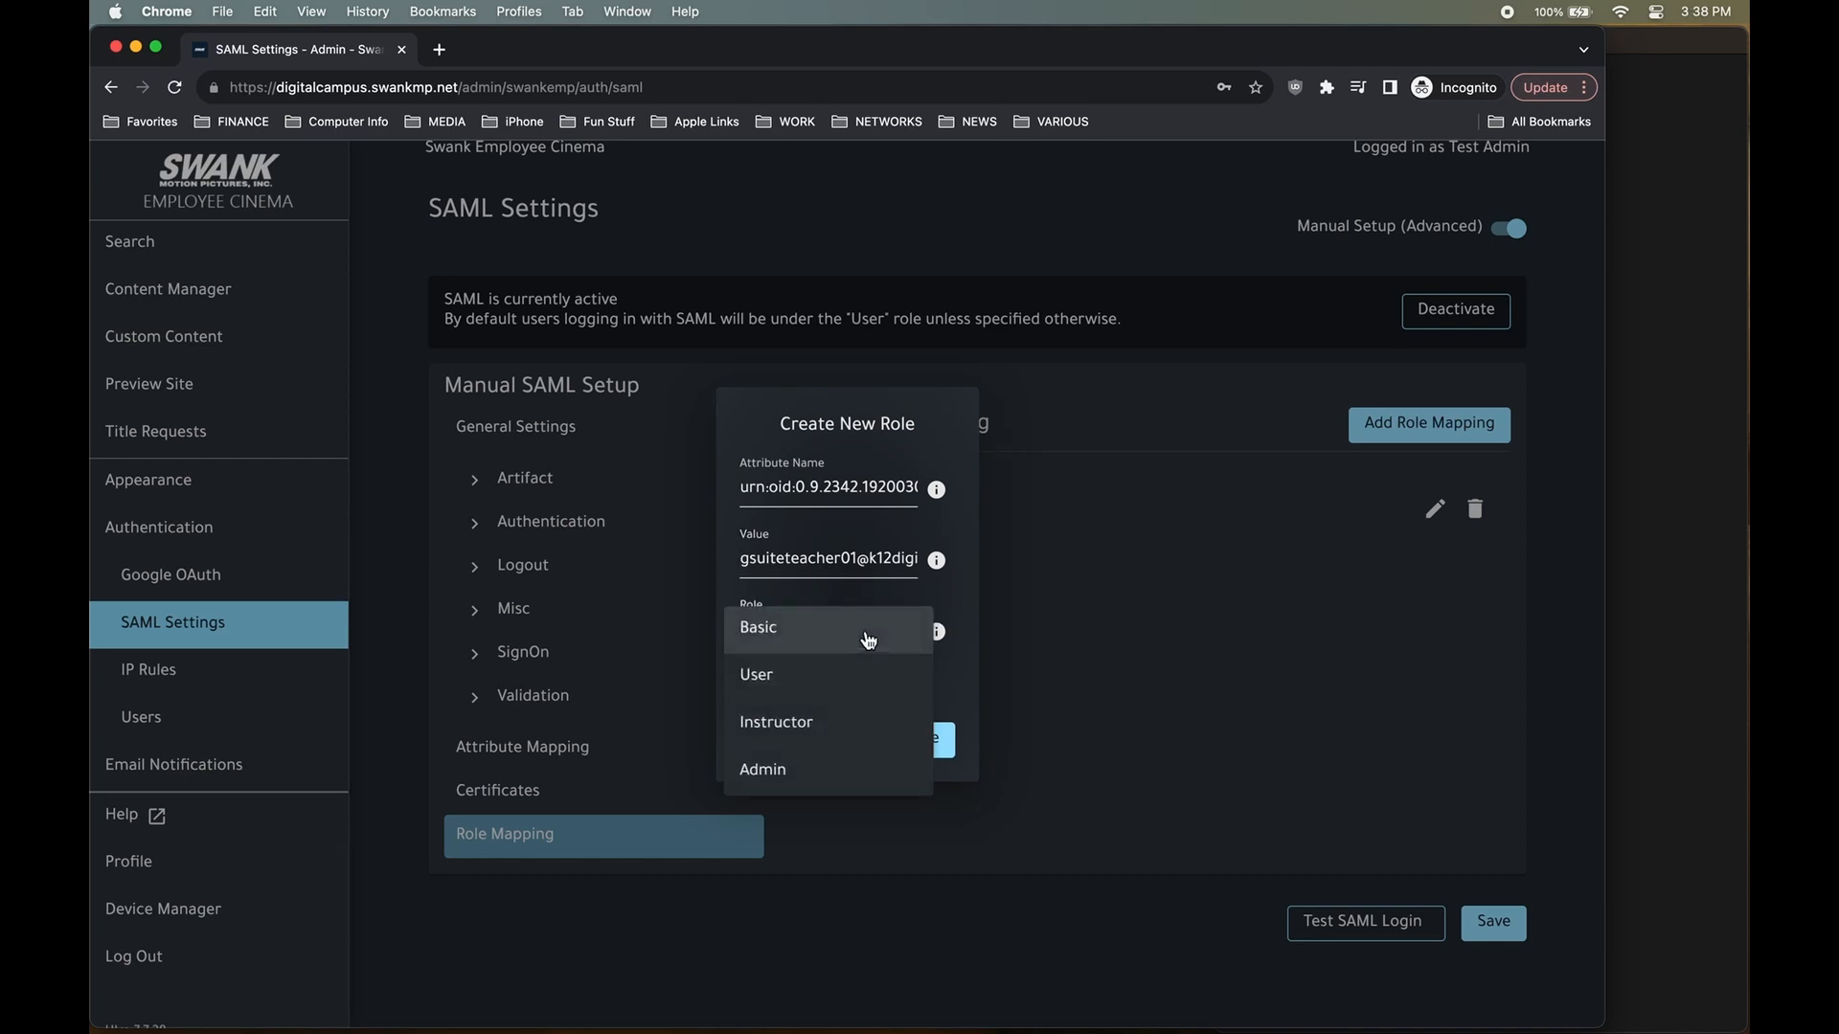
pyautogui.click(836, 772)
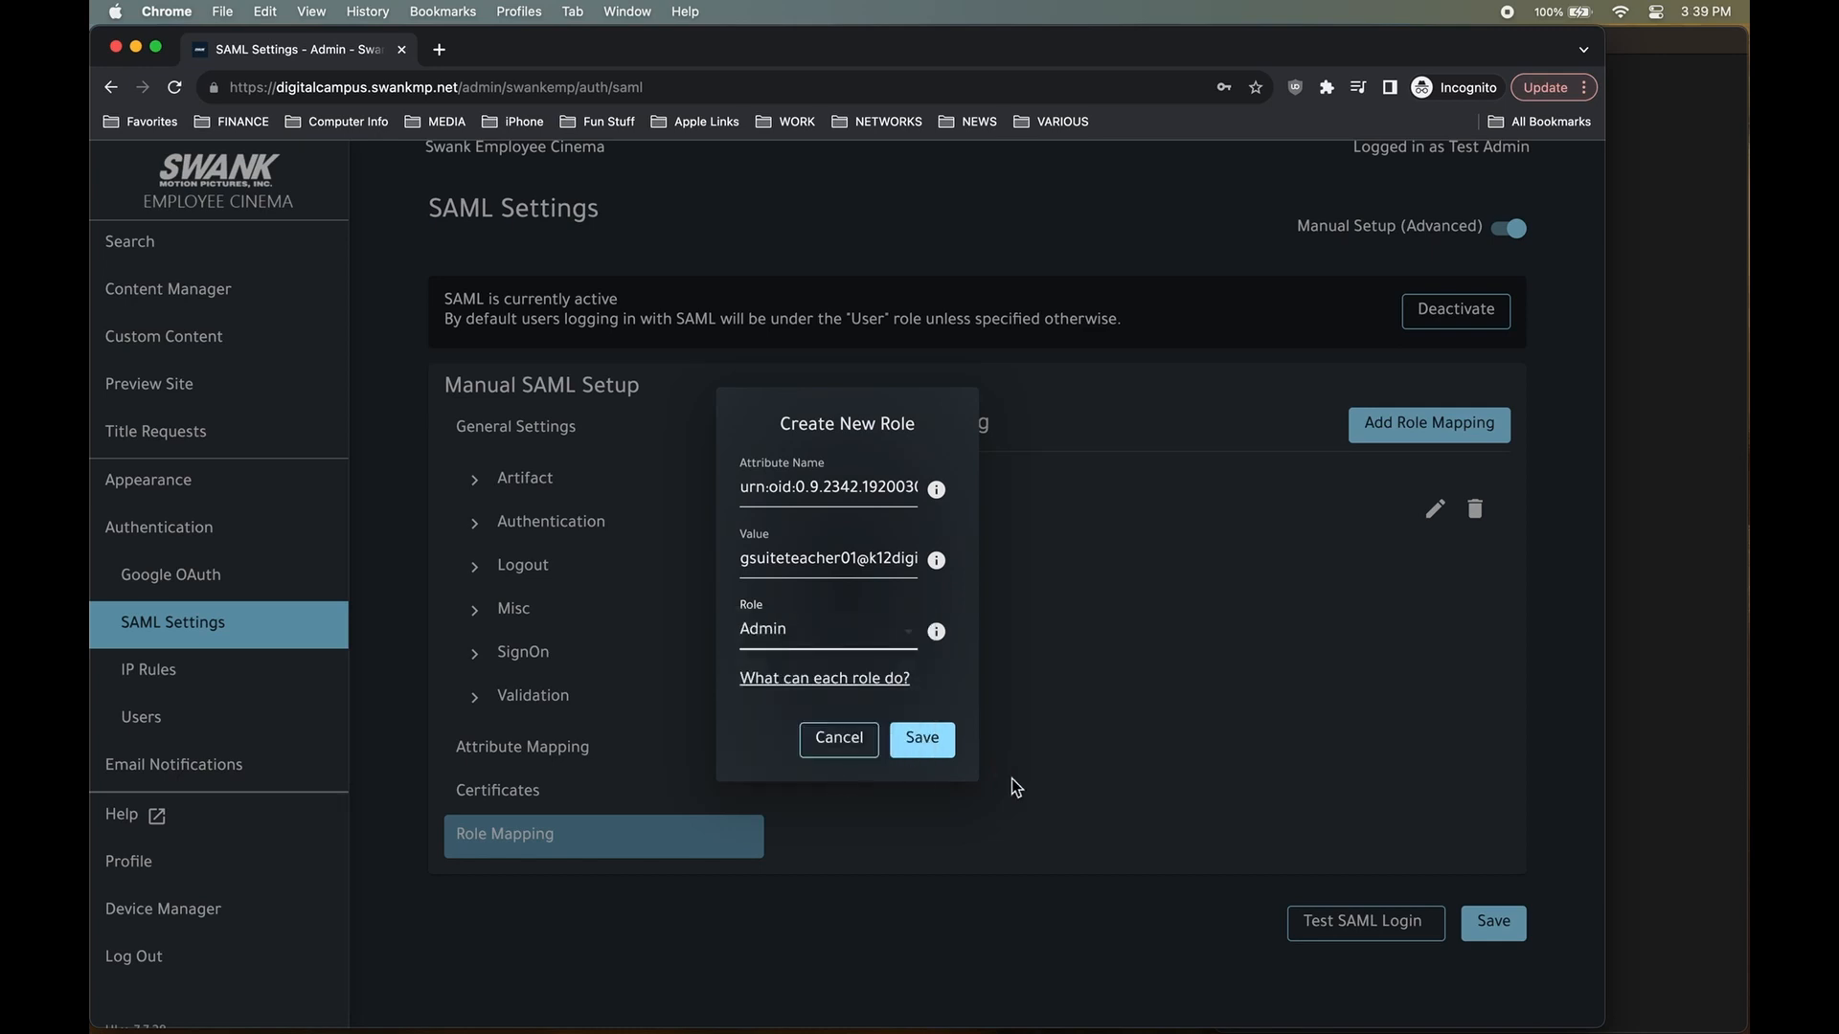
pyautogui.click(937, 741)
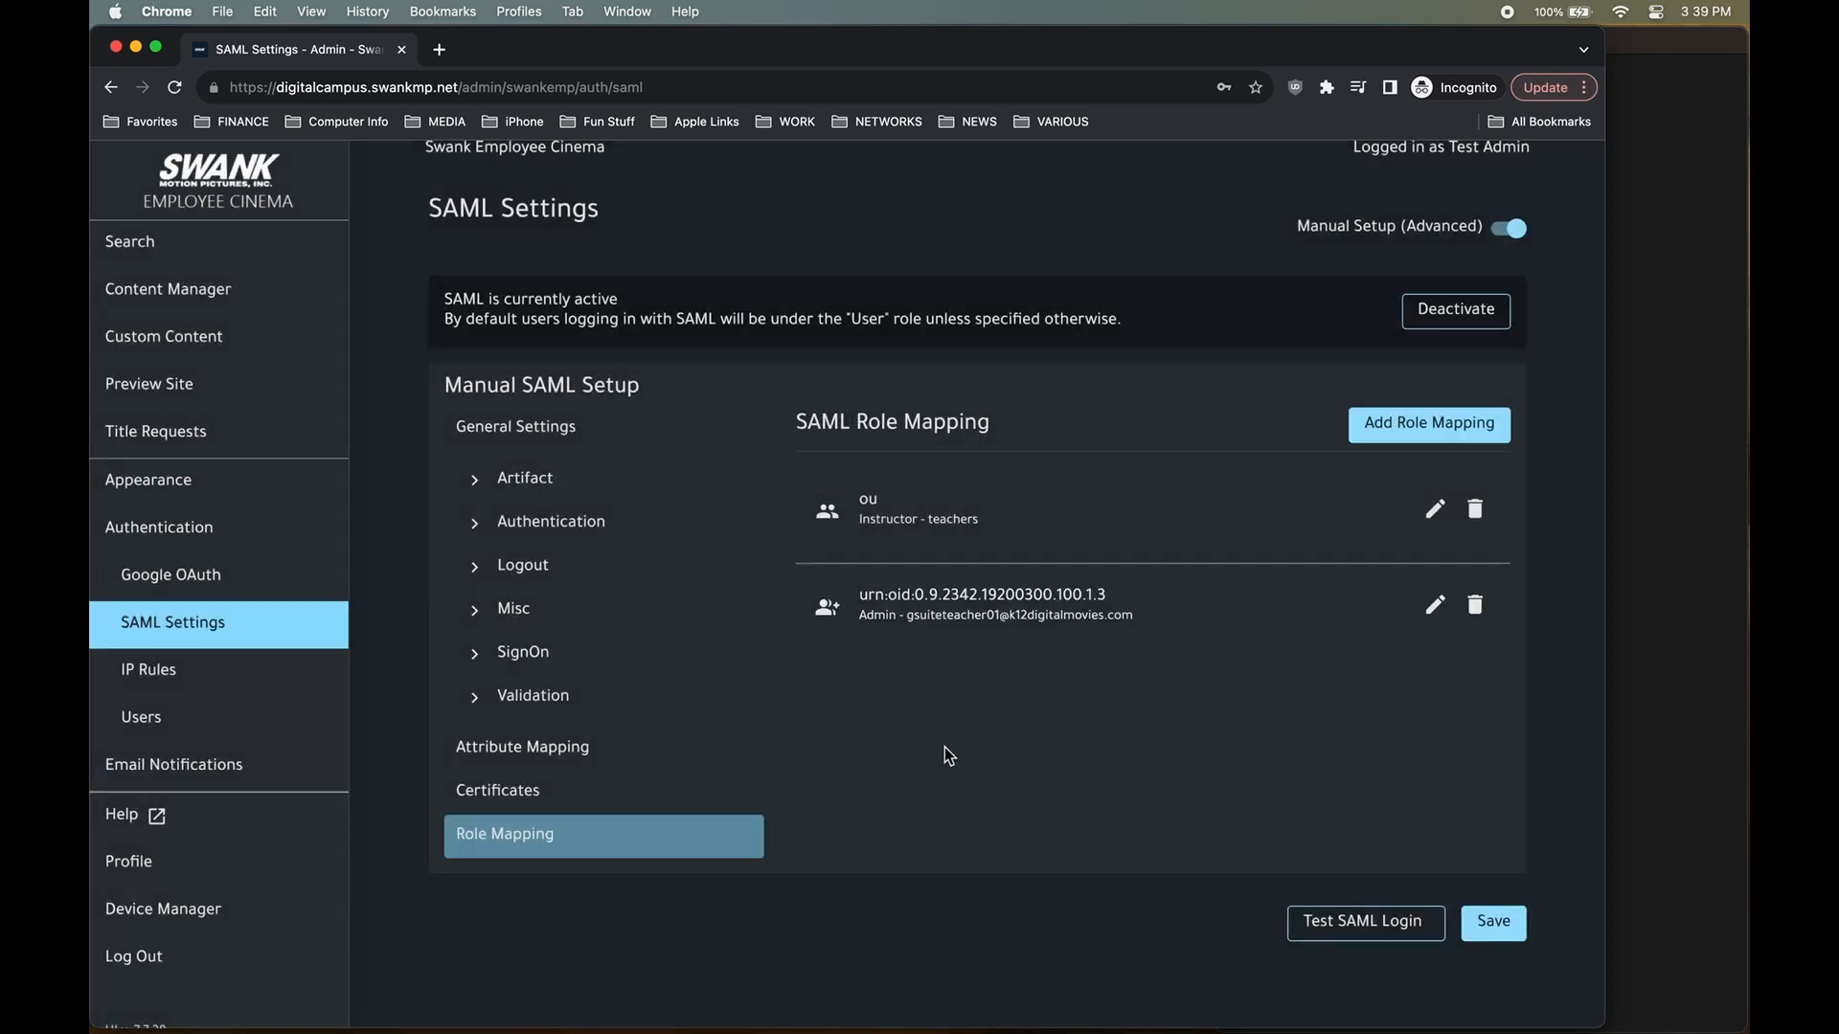
# Save the SAML settings and highlight the ou → Instructor and e-mail → Admin entries.
pyautogui.click(1508, 935)
pyautogui.moveTo(1023, 529); pyautogui.dragTo(859, 500)
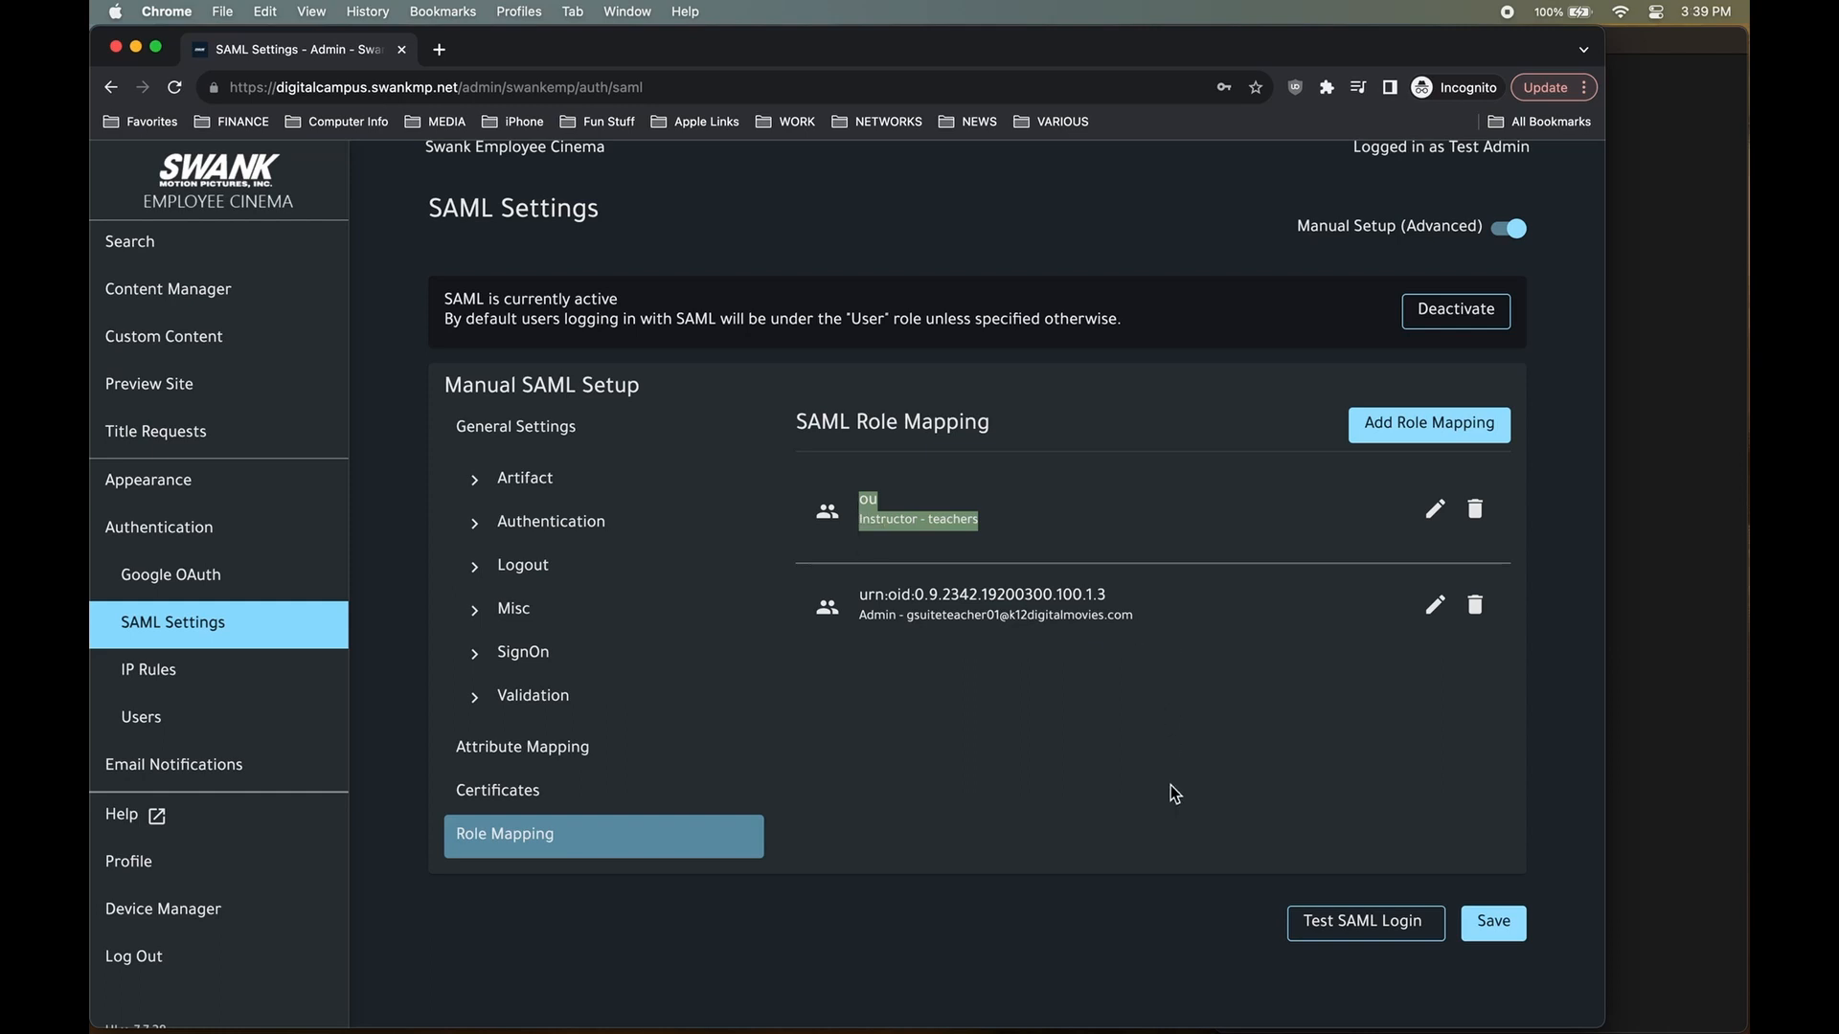
pyautogui.click(1151, 618)
pyautogui.moveTo(1118, 624); pyautogui.dragTo(851, 598)
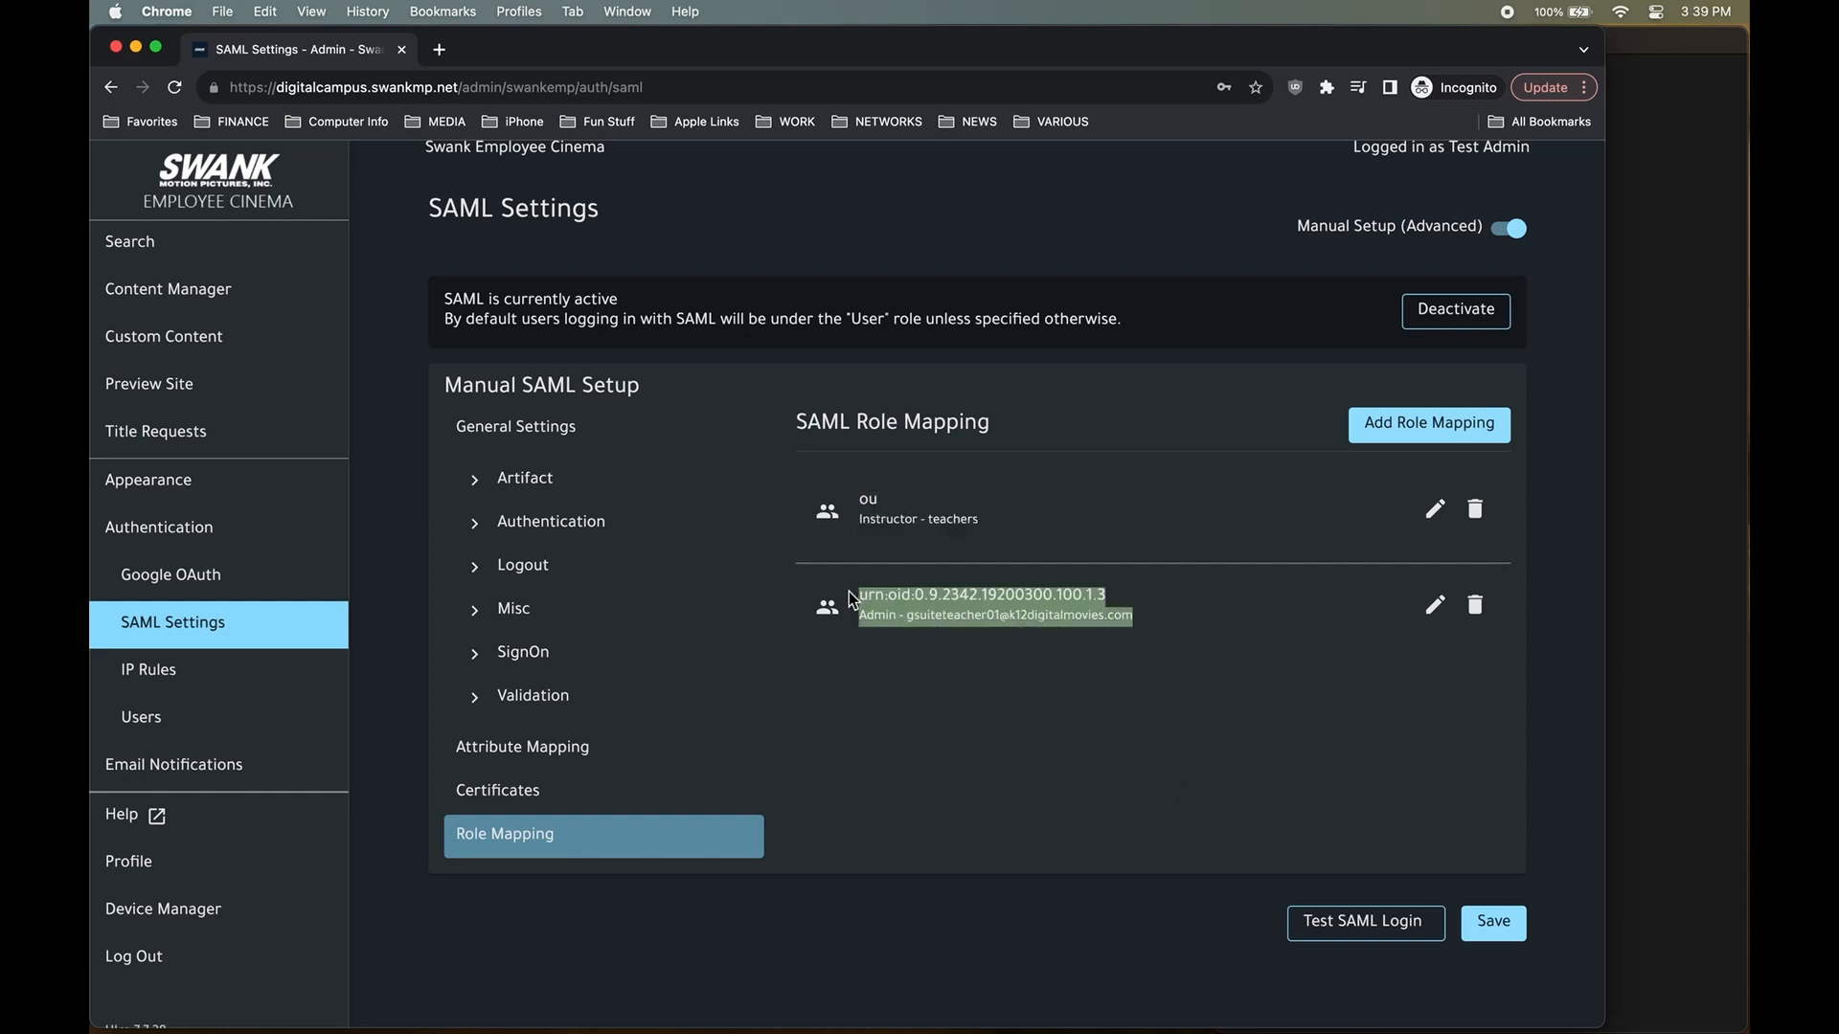
pyautogui.click(980, 672)
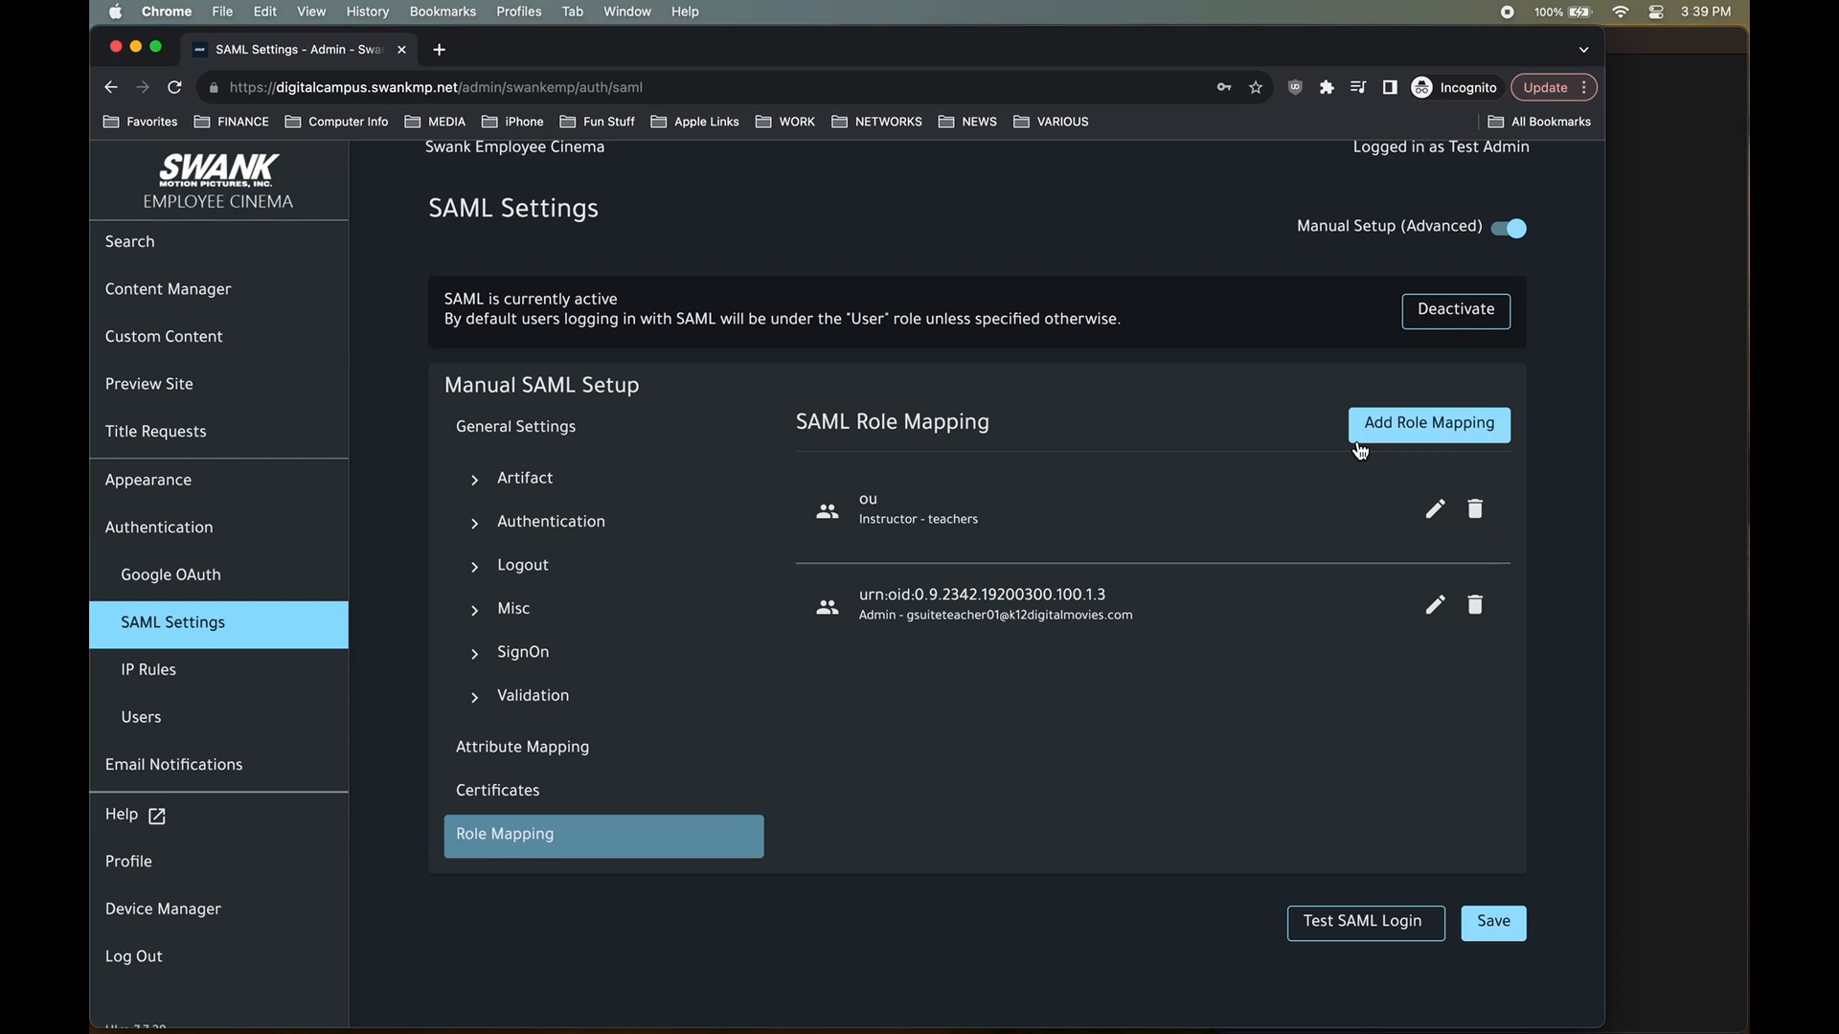
# Review the saved mappings' Instructor and Admin roles and the mapped e-mail.
pyautogui.scroll(1, 1360, 450)
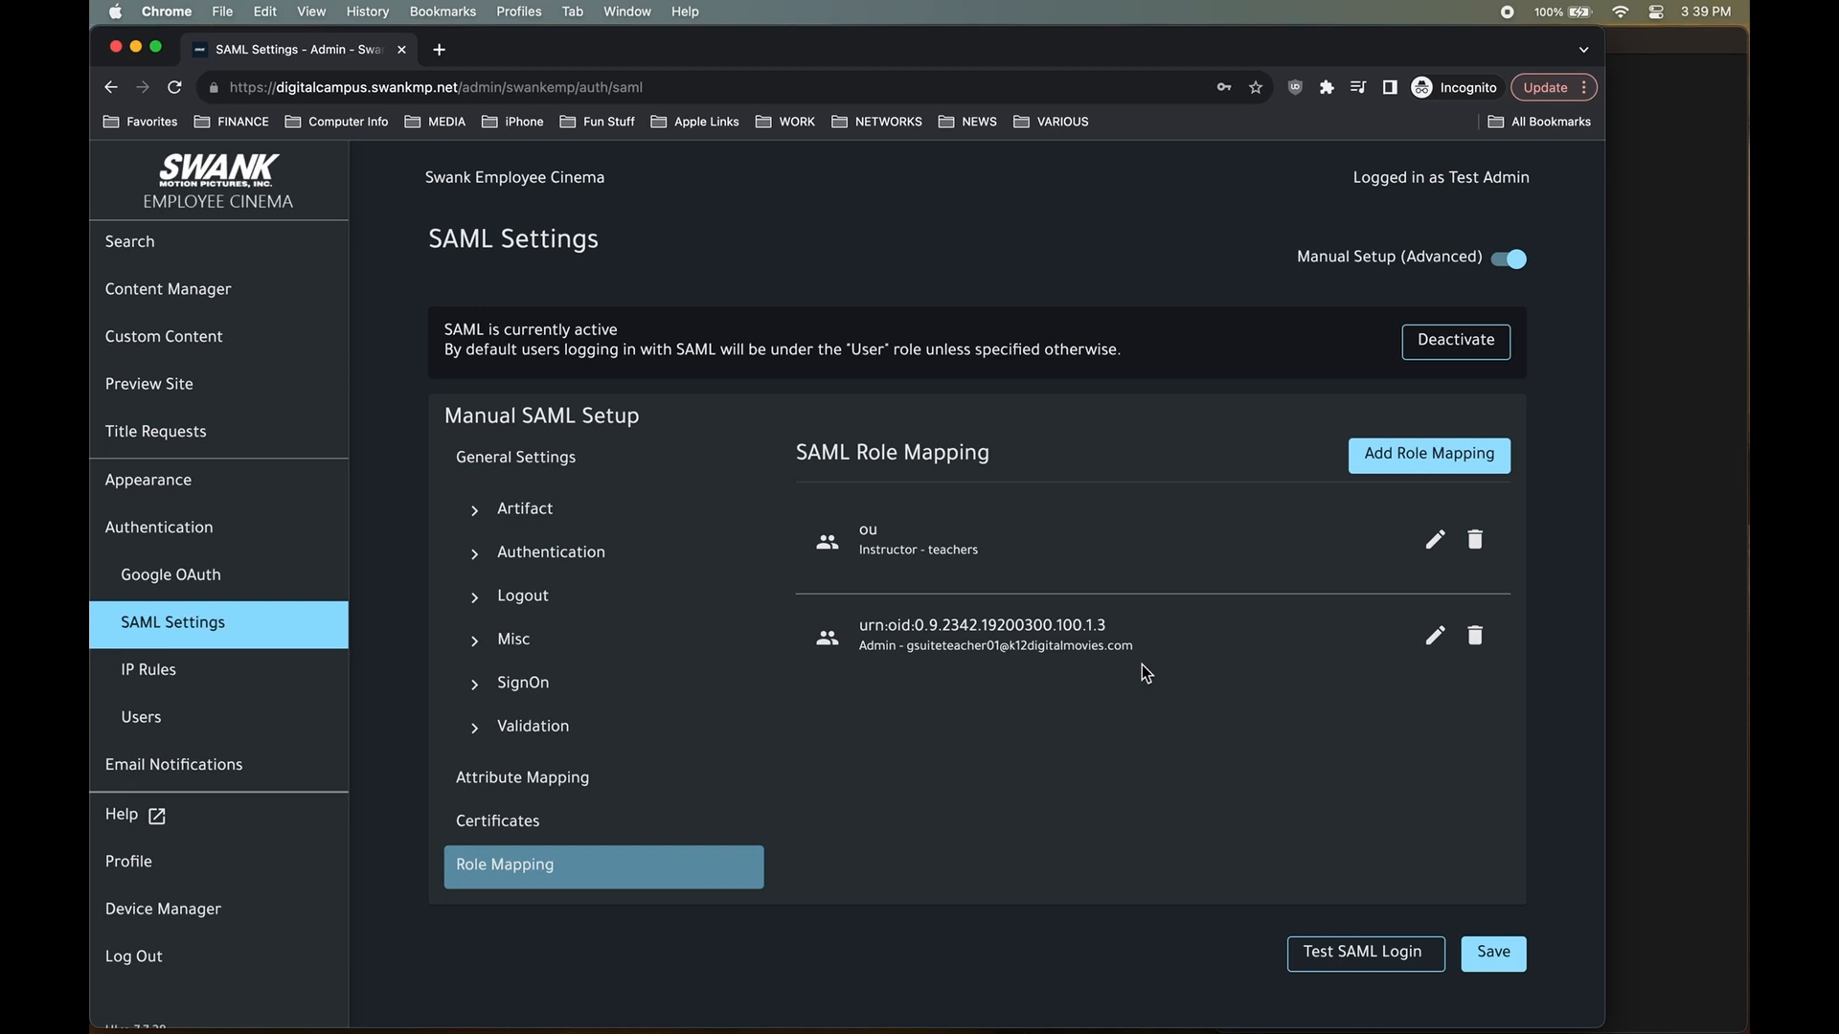
pyautogui.doubleClick(881, 651)
pyautogui.click(1101, 750)
pyautogui.moveTo(1134, 652); pyautogui.dragTo(905, 652)
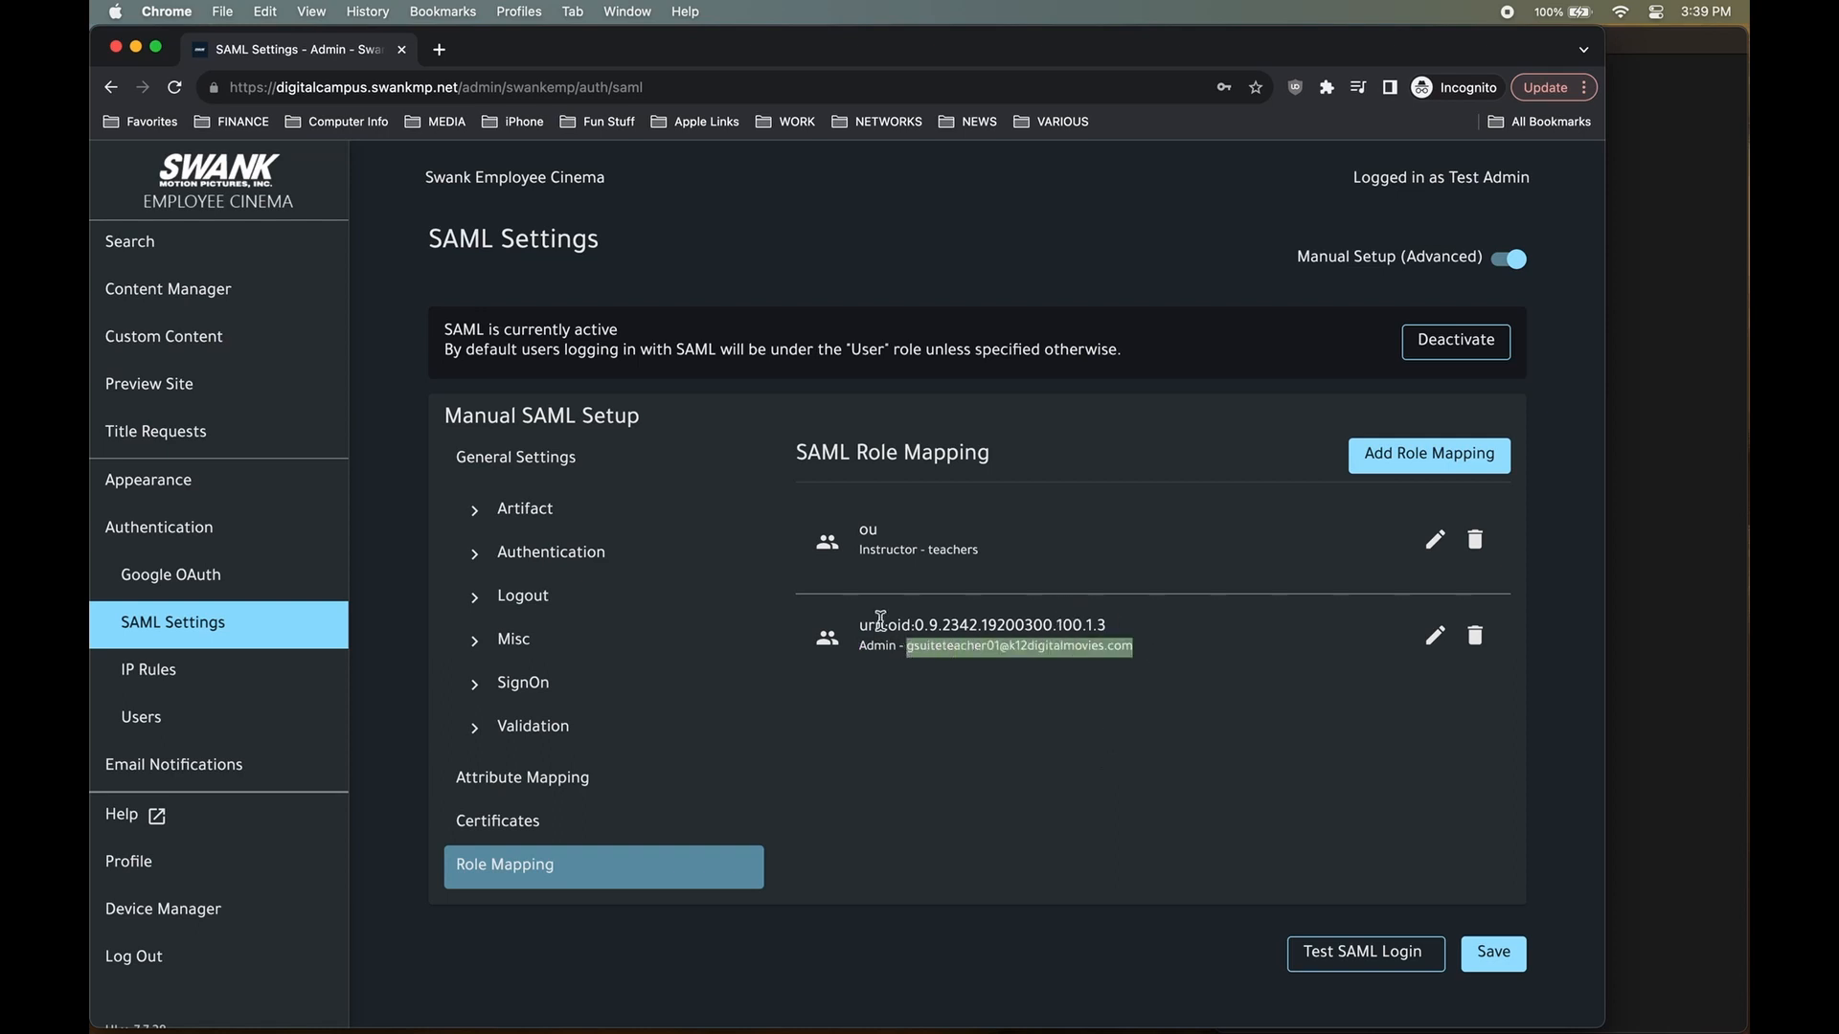
pyautogui.doubleClick(862, 551)
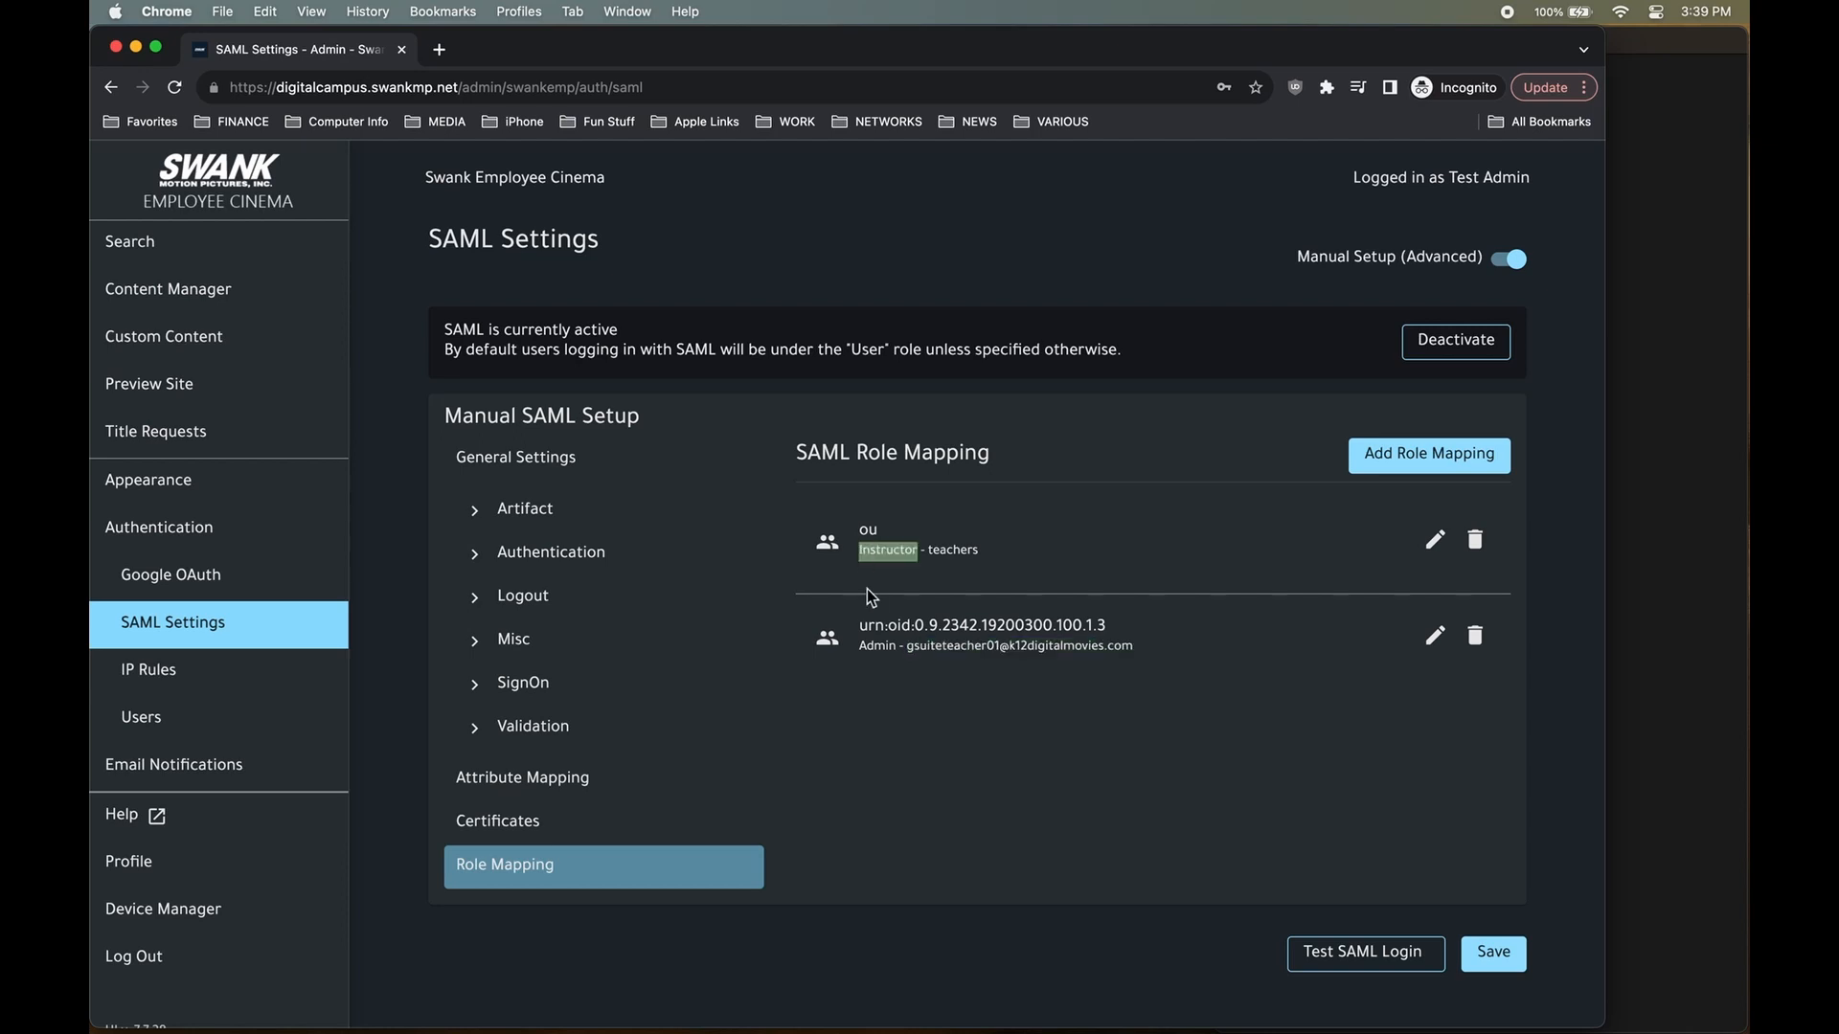
pyautogui.doubleClick(874, 653)
pyautogui.scroll(-1, 517, 607)
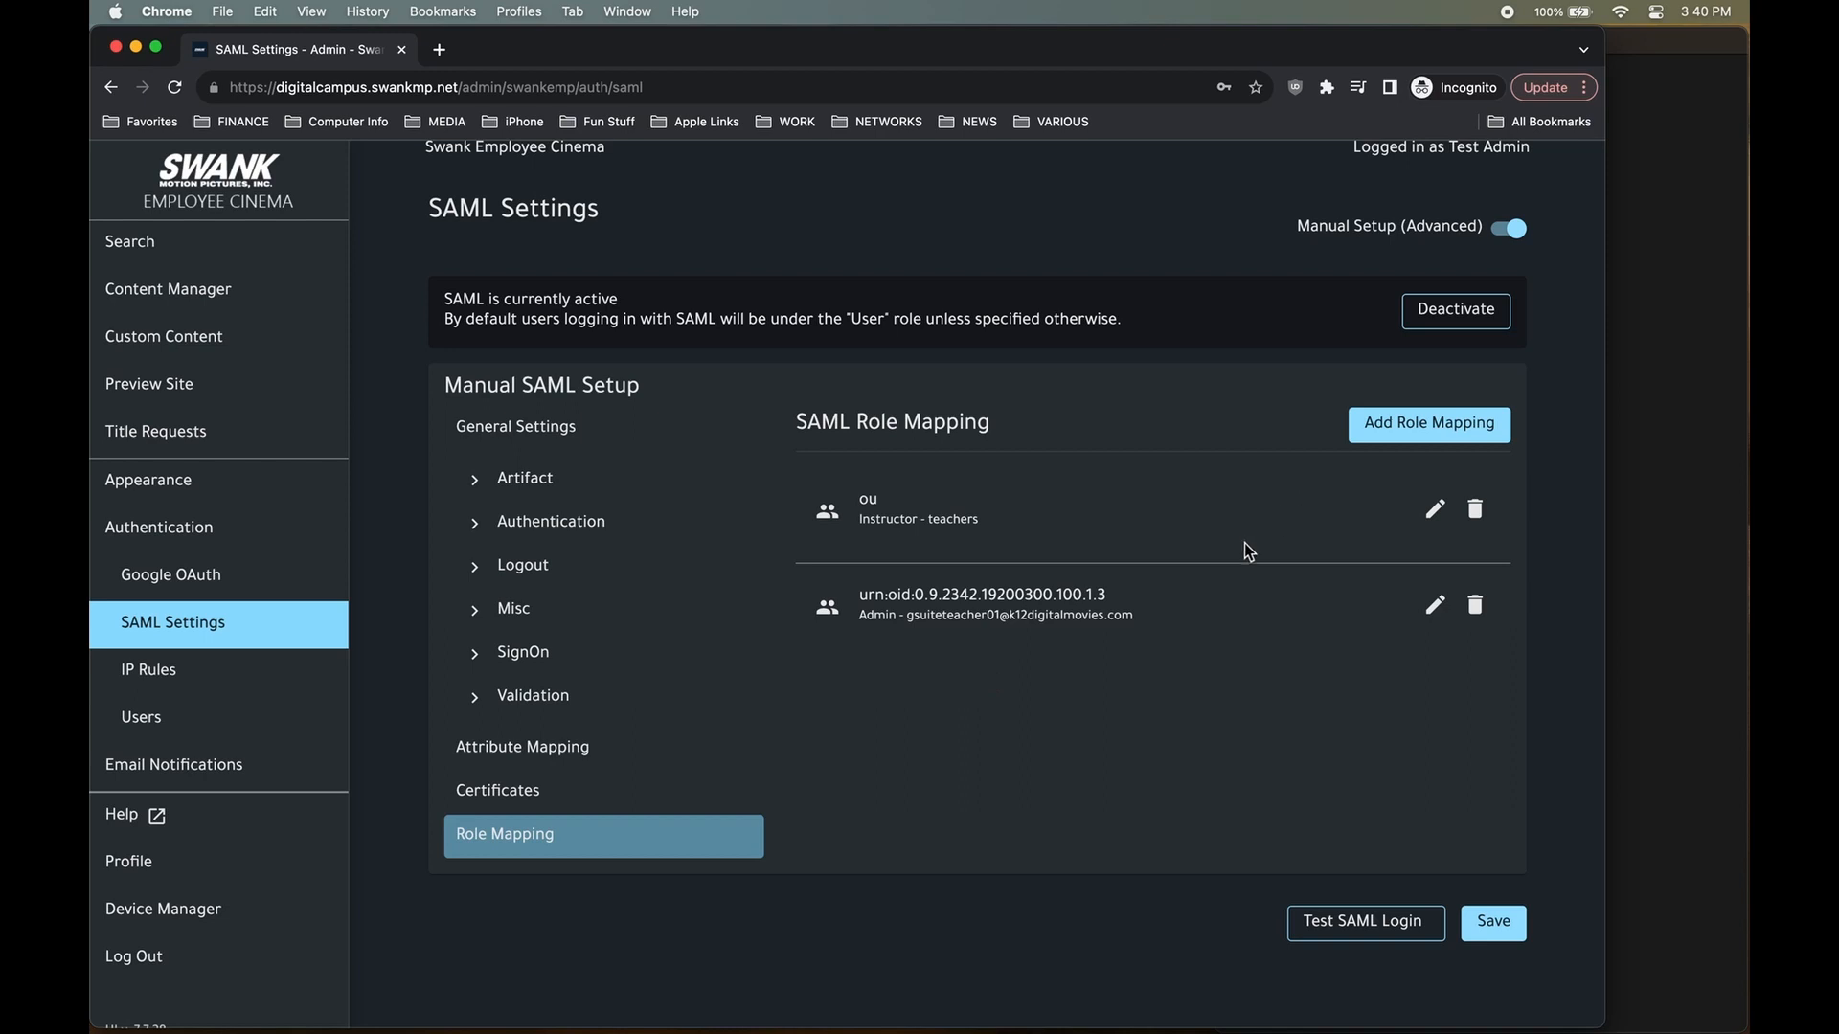
pyautogui.doubleClick(879, 619)
# Reload the SAML Settings page and revisit the role mapping section of manual setup.
pyautogui.click(220, 576)
pyautogui.click(234, 625)
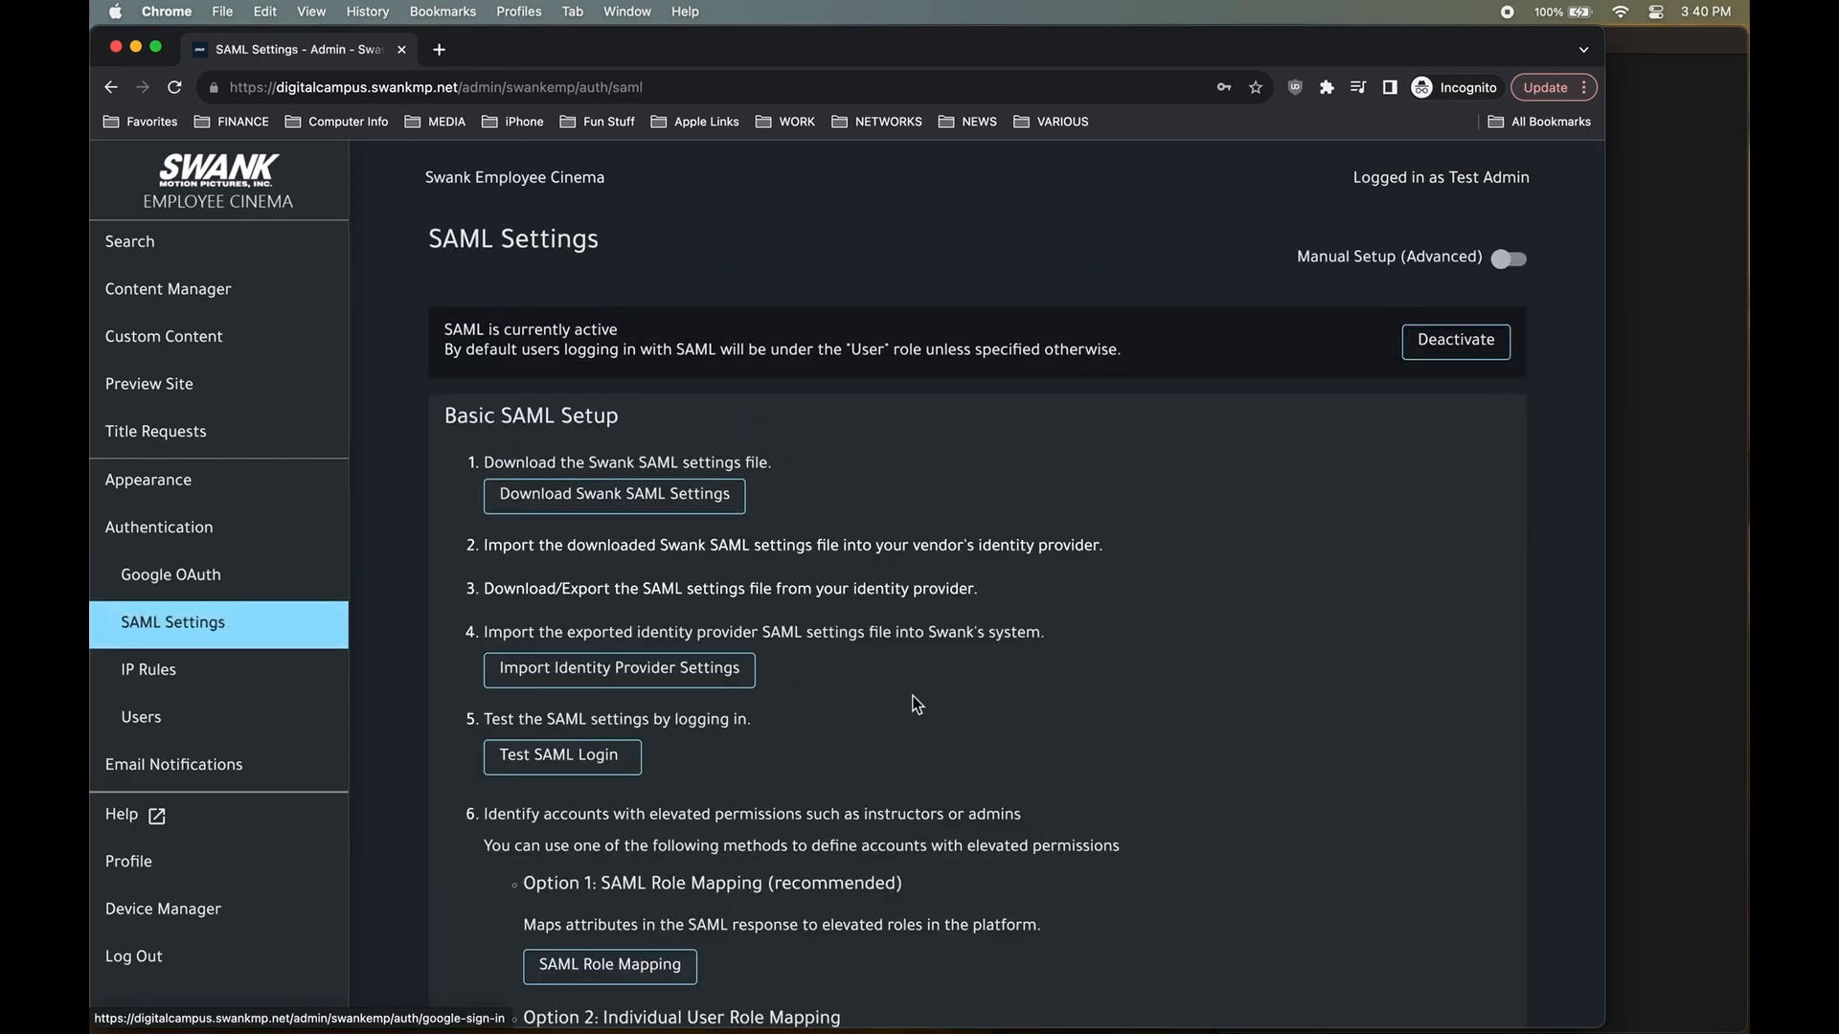
pyautogui.scroll(-4, 919, 698)
pyautogui.click(671, 799)
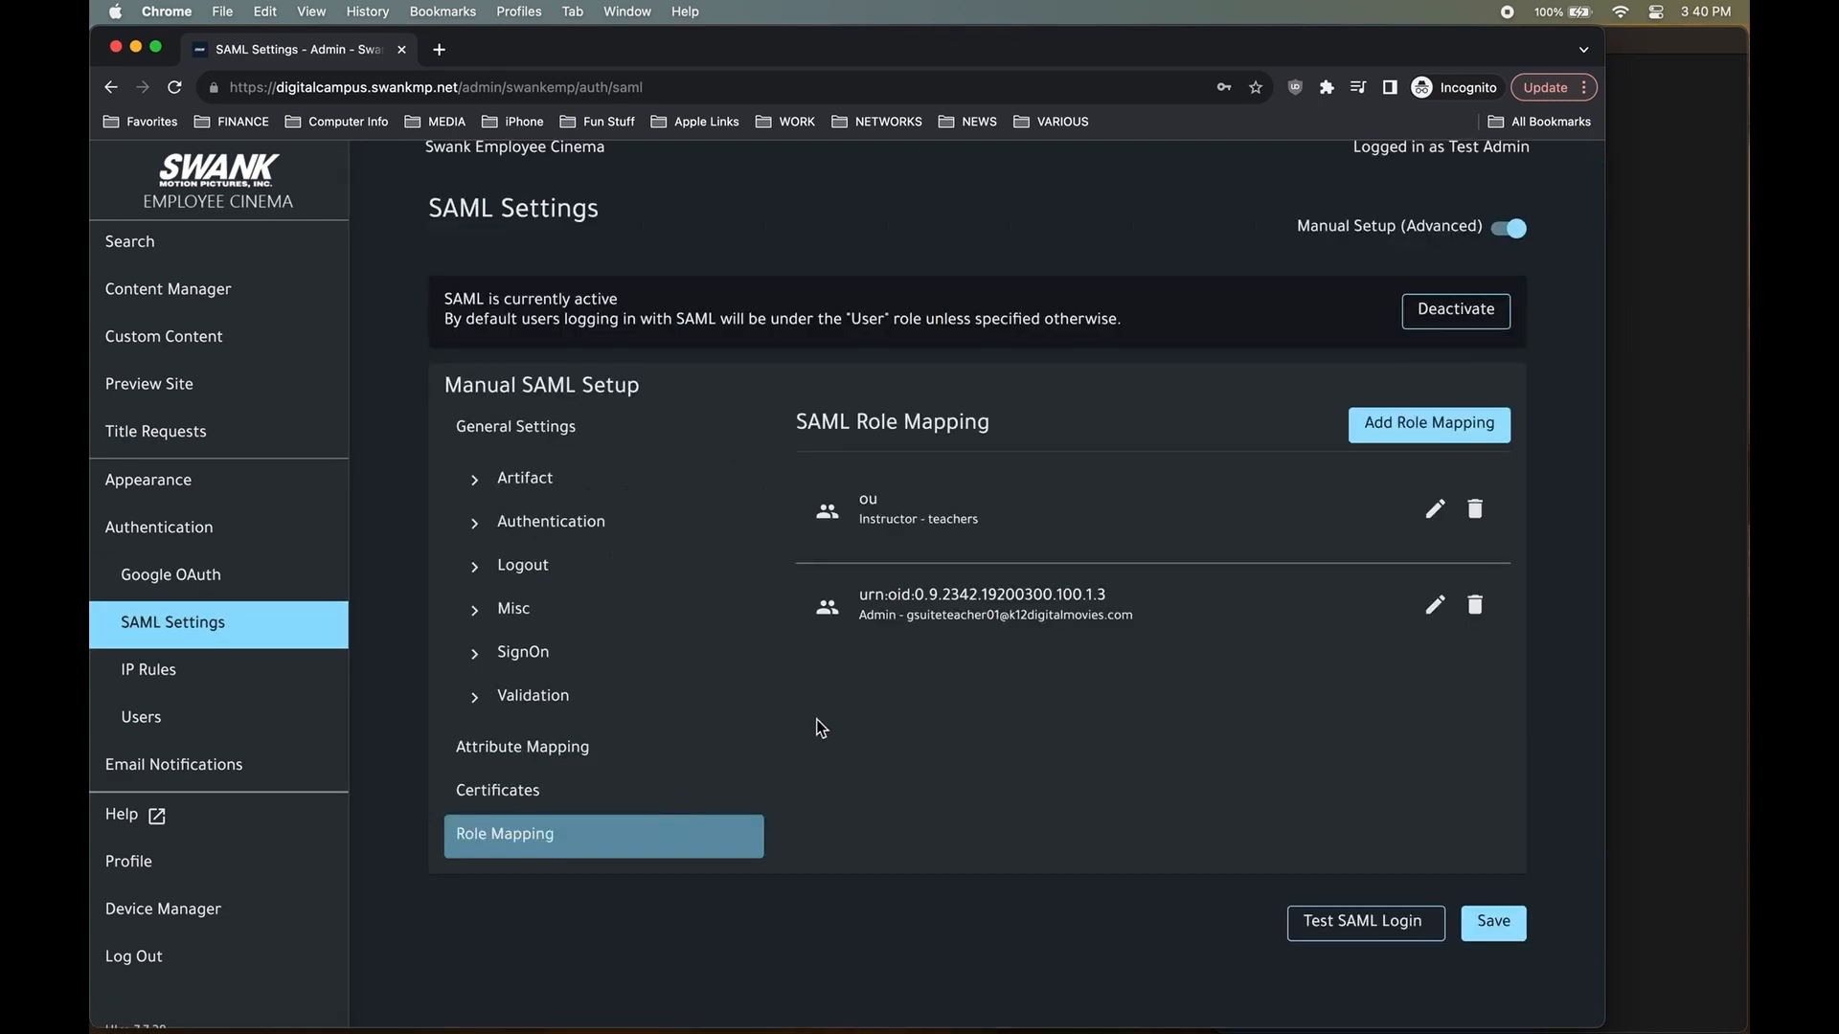
pyautogui.click(224, 580)
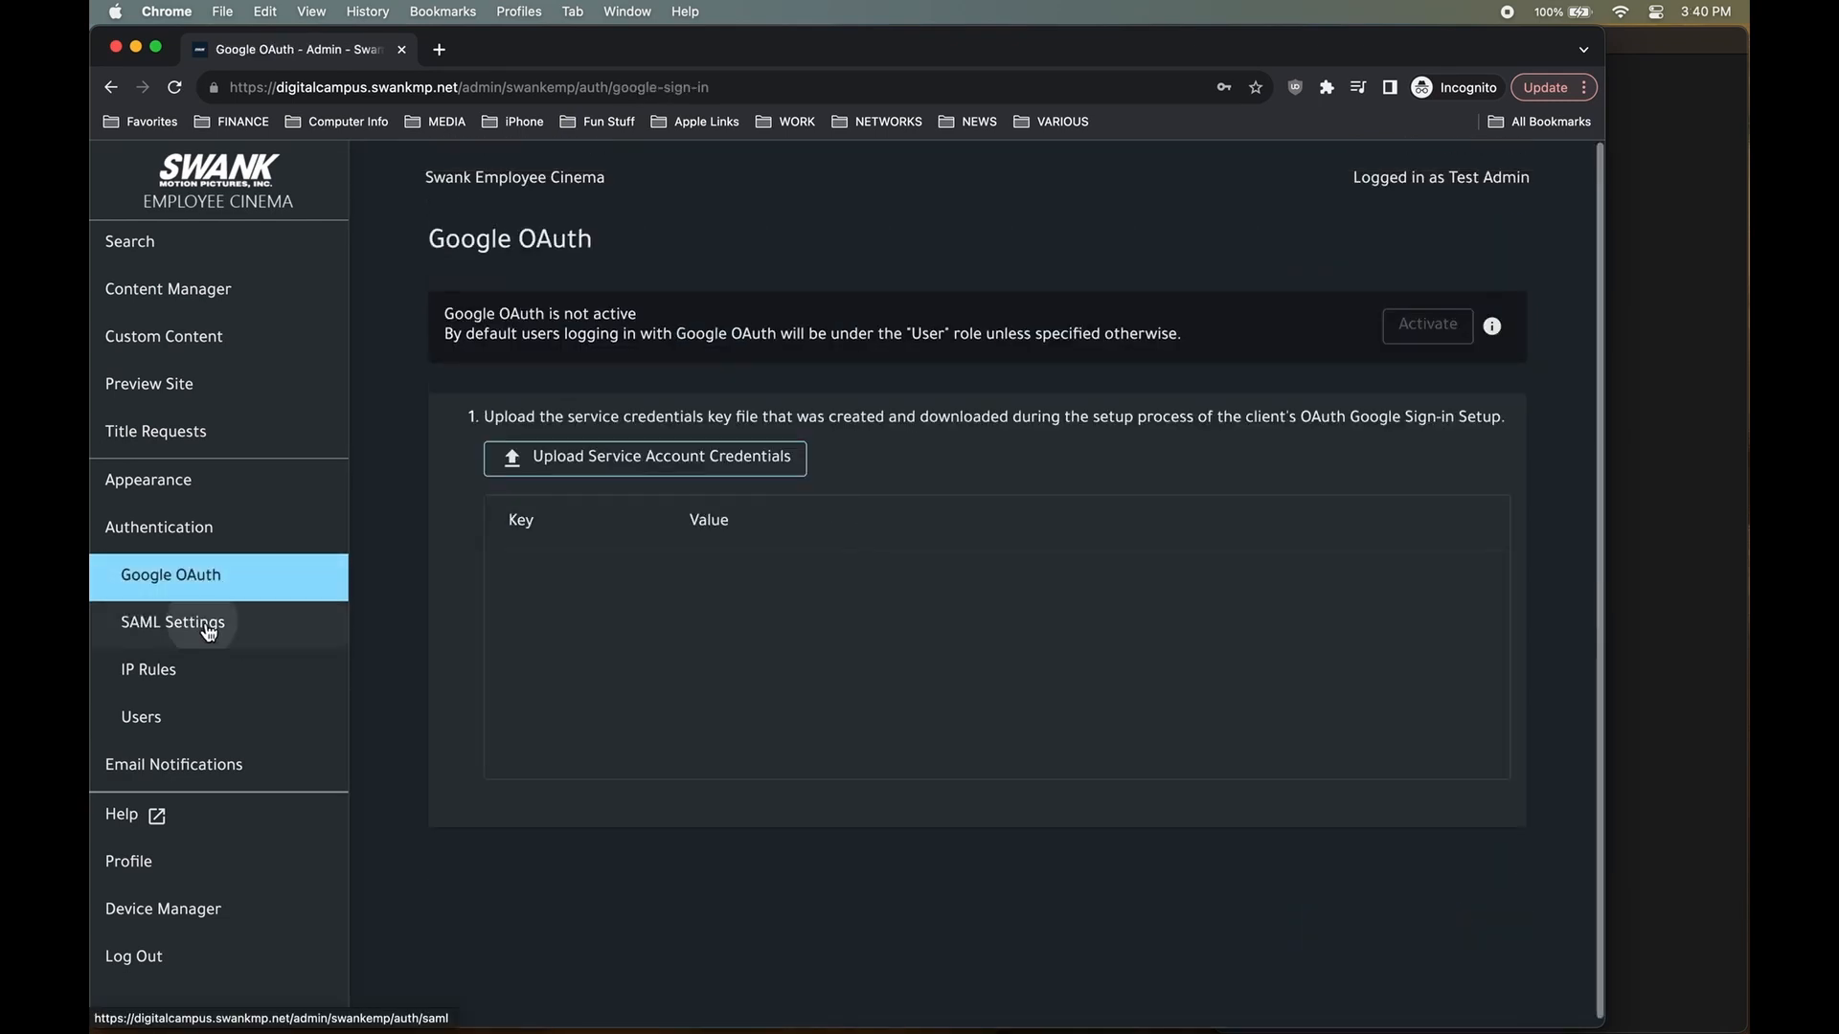
pyautogui.click(209, 630)
pyautogui.scroll(-2, 953, 675)
# Run Test SAML Login and verify the Swank User result shows "Role": "Admin".
pyautogui.click(572, 647)
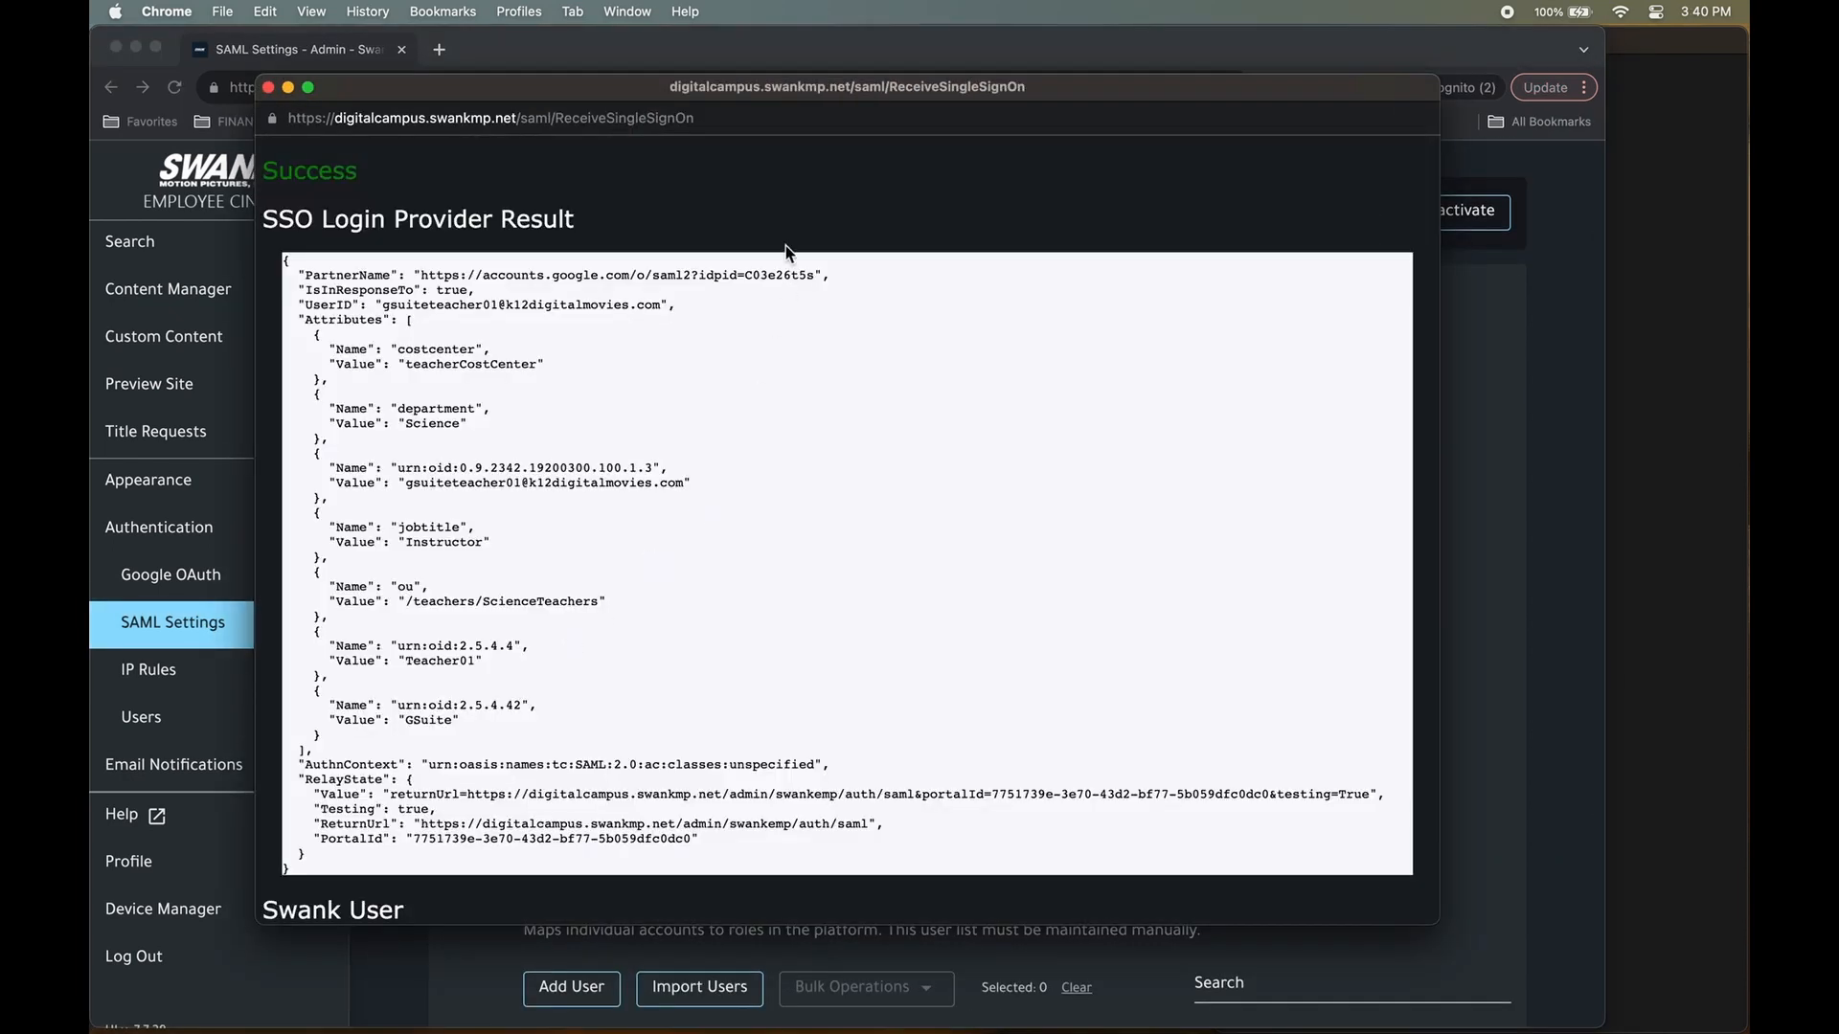
pyautogui.moveTo(636, 93); pyautogui.dragTo(857, 160)
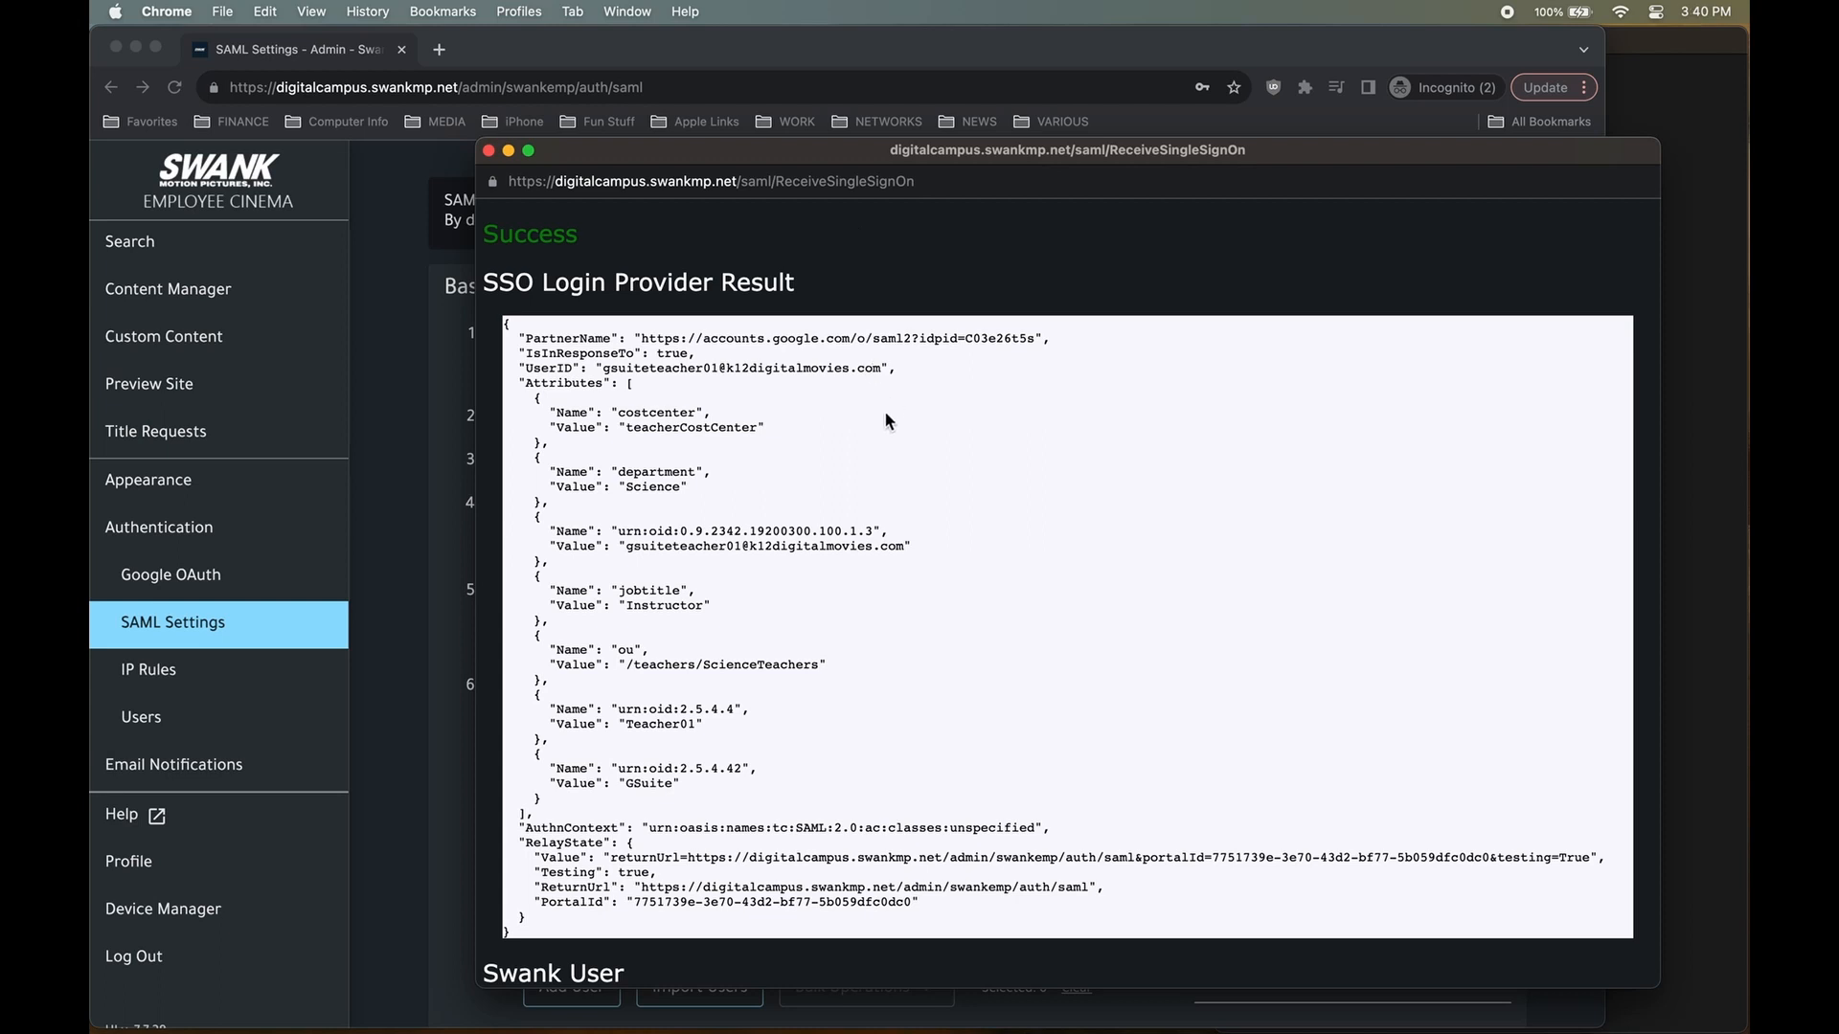
pyautogui.scroll(-6, 864, 480)
pyautogui.tripleClick(613, 752)
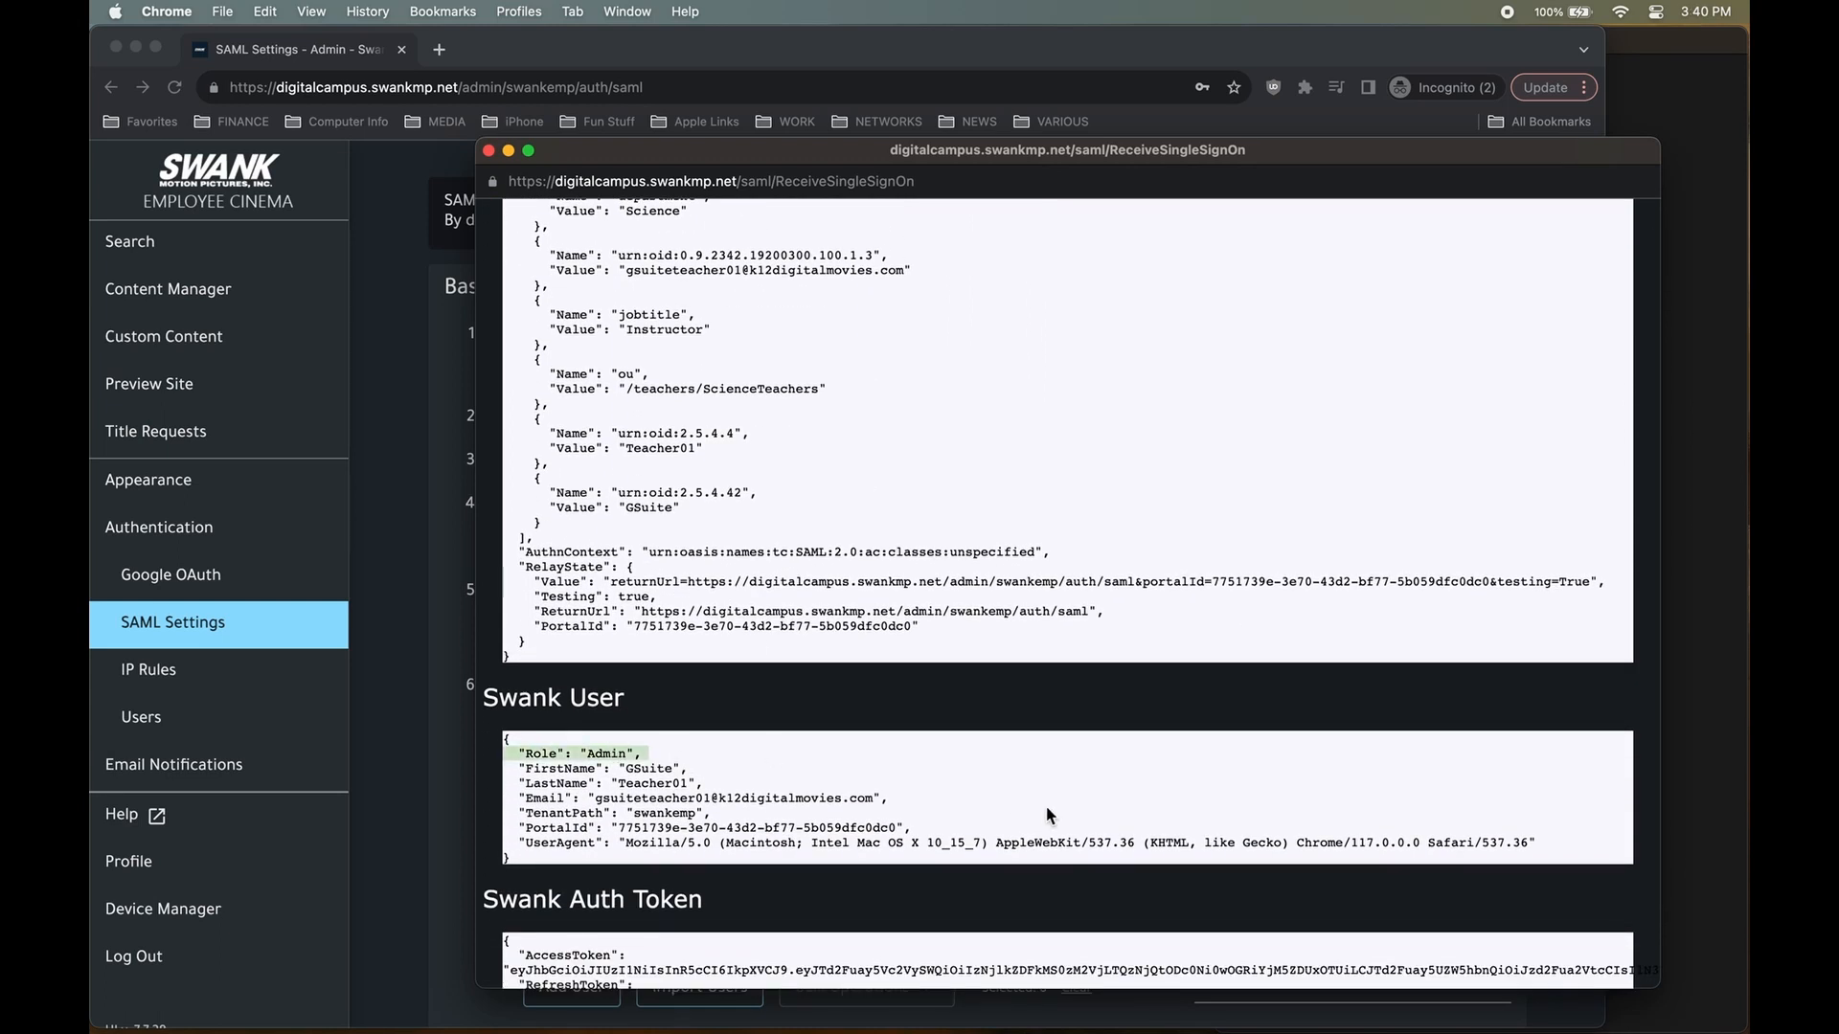
pyautogui.moveTo(1400, 157); pyautogui.dragTo(1345, 151)
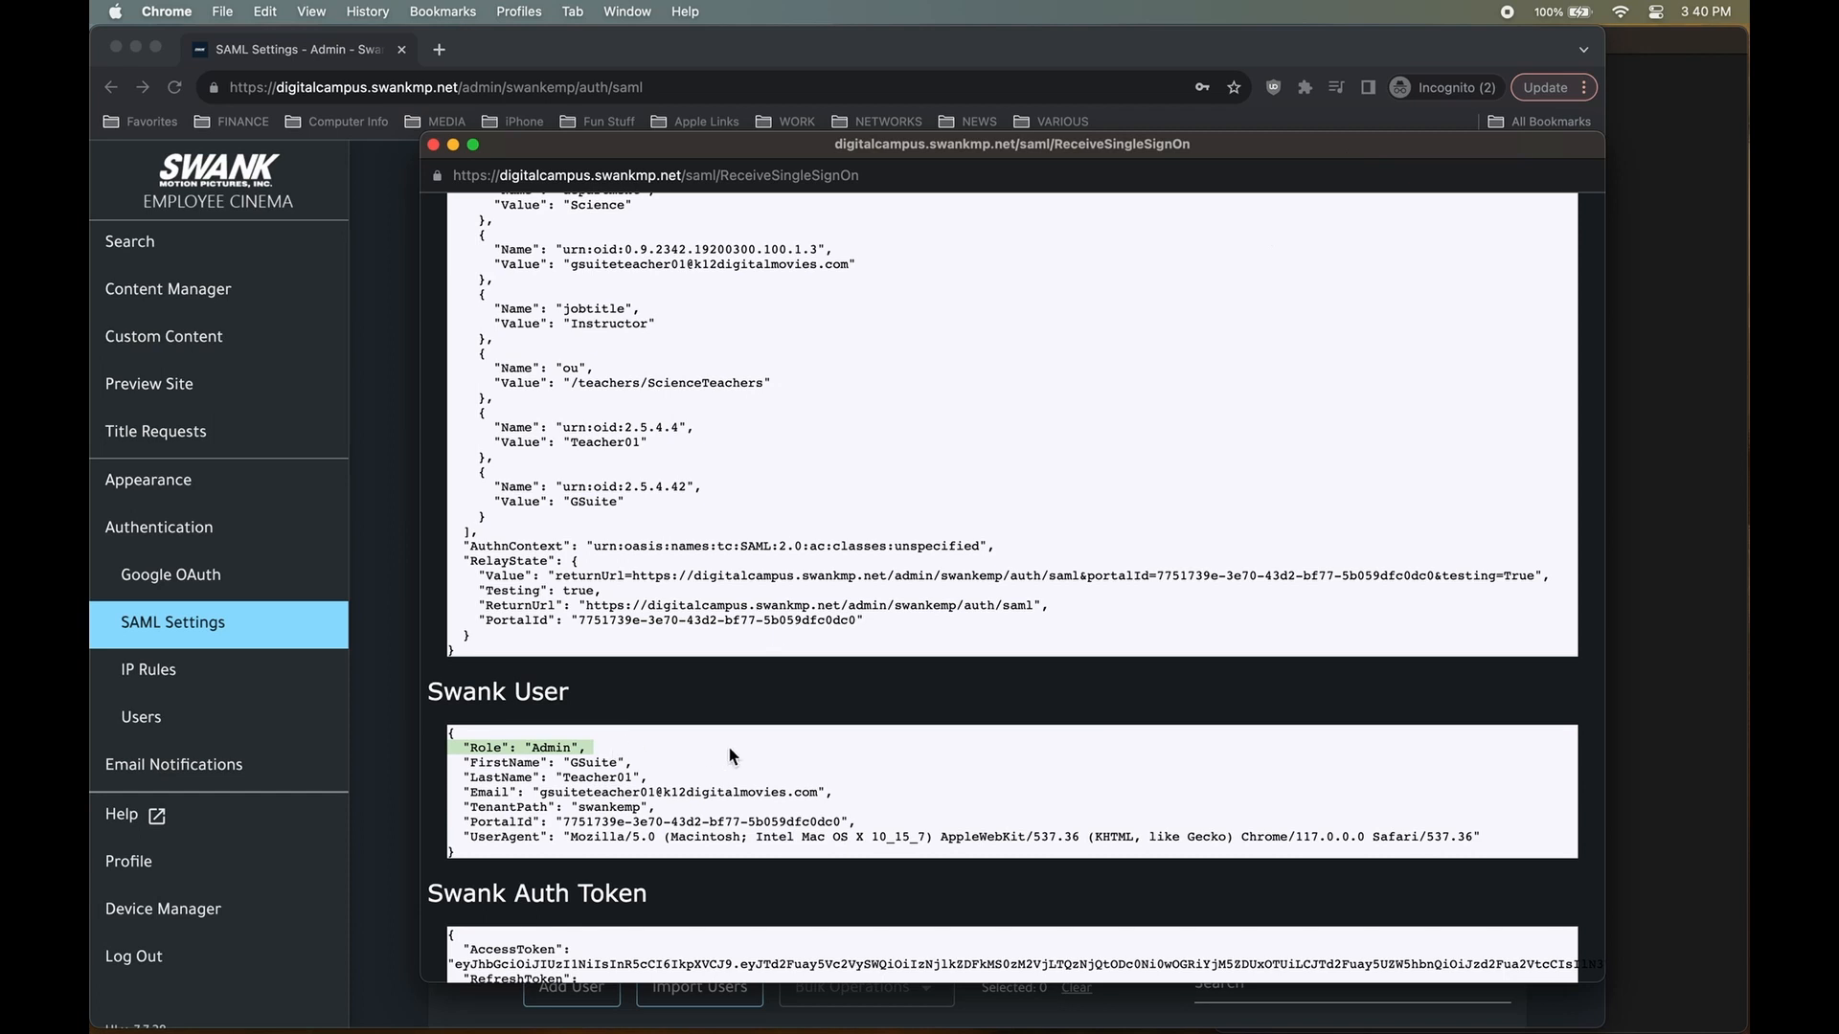
pyautogui.scroll(5, 728, 755)
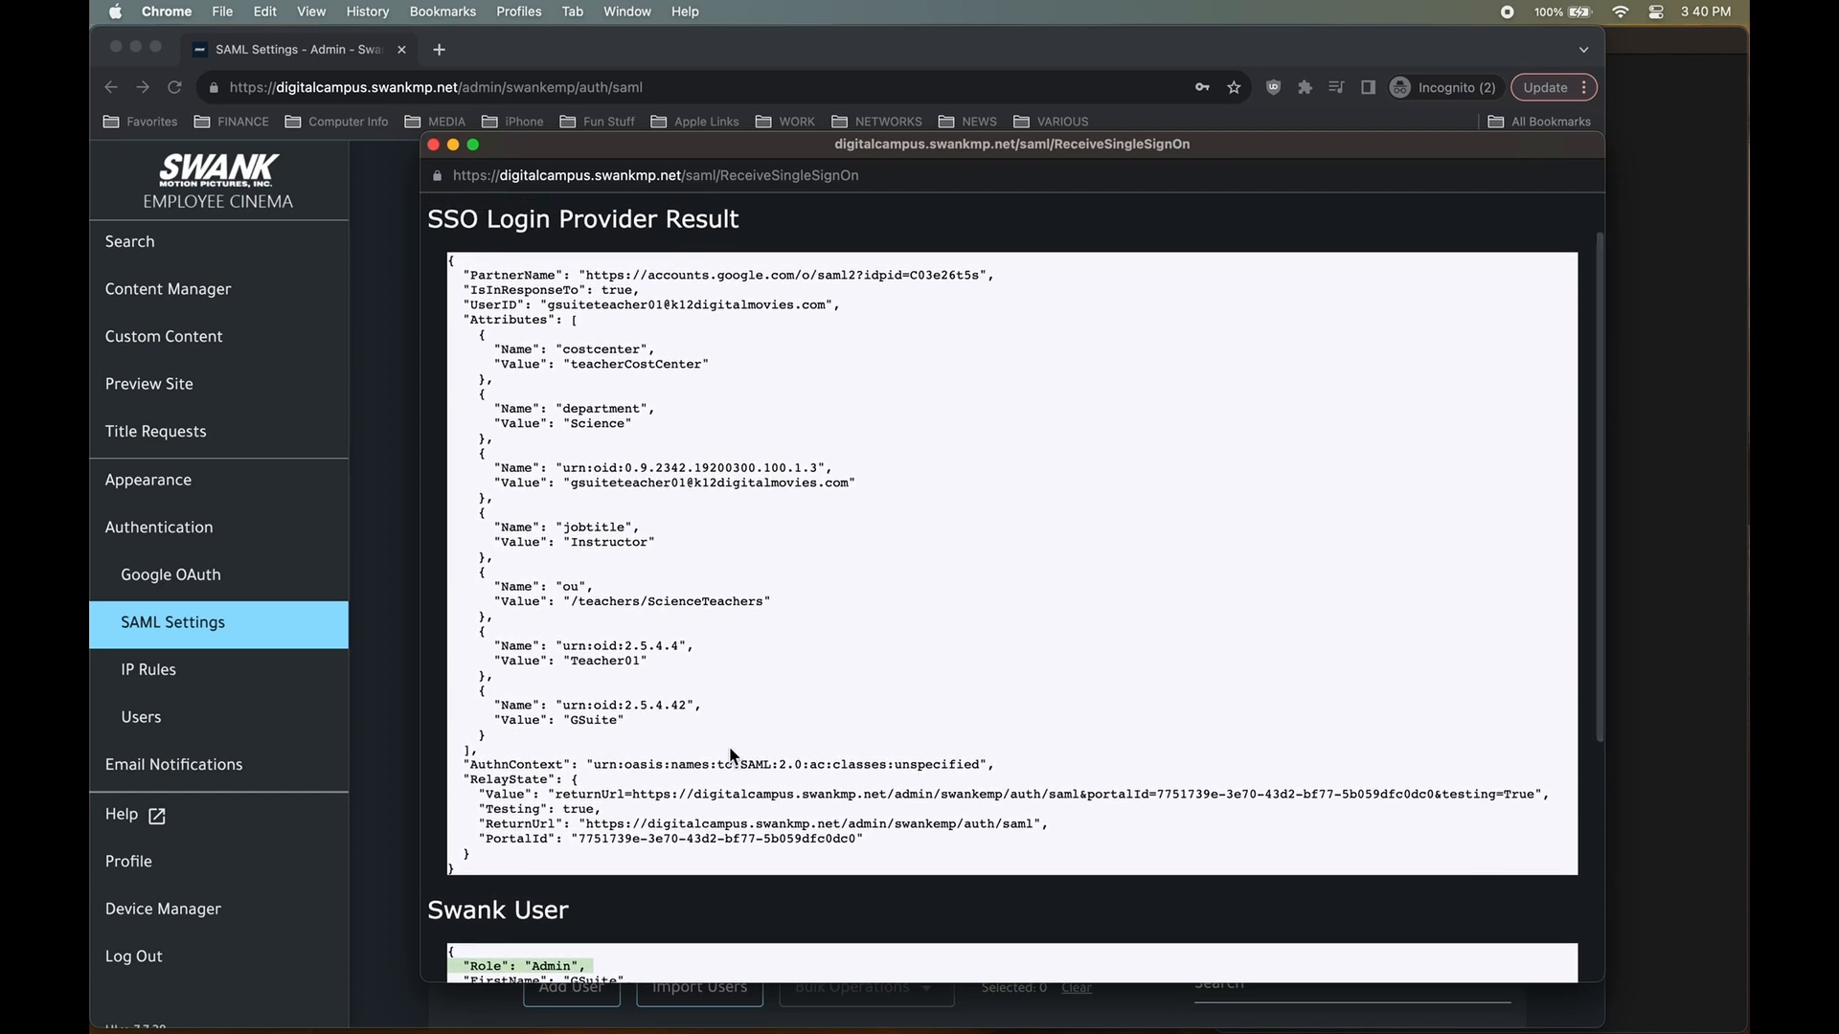